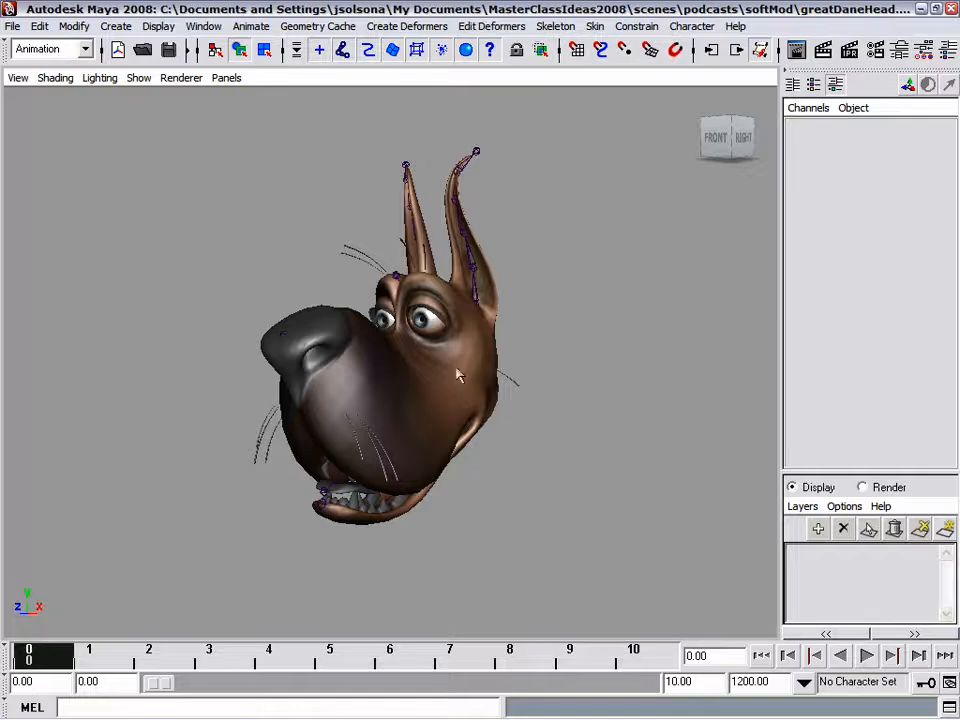
Try rotating the left ear joint jt_Ear2_L of the dog head rig, and undo the rotation
mouse_move(528, 406)
alt+mouse_down()
mouse_move(439, 396)
mouse_move(531, 418)
alt+mouse_up()
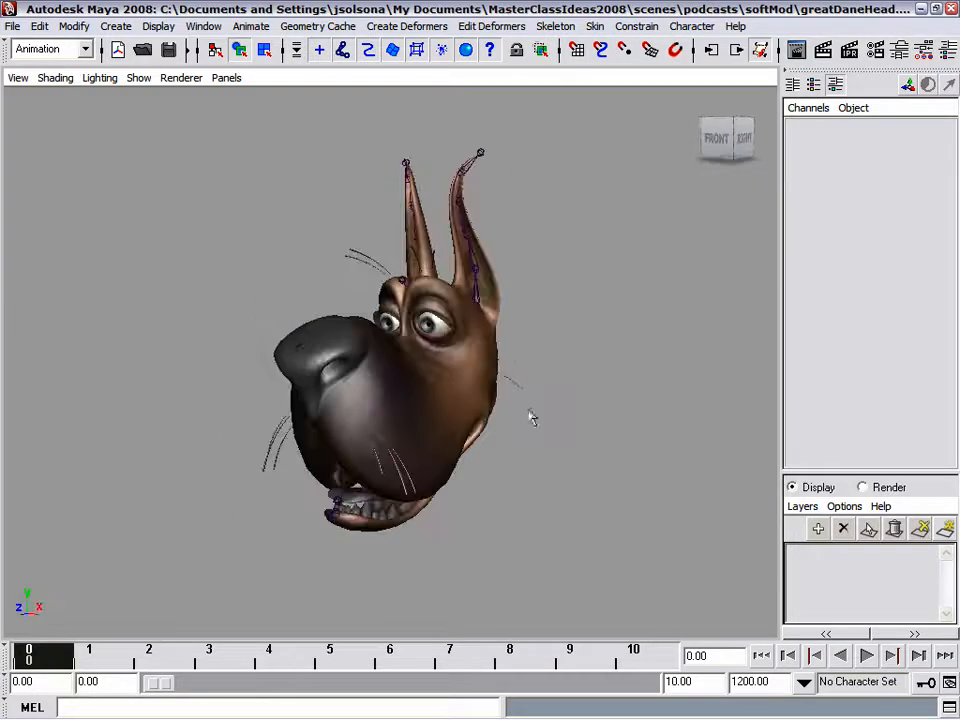
alt+drag(469, 390, 433, 339)
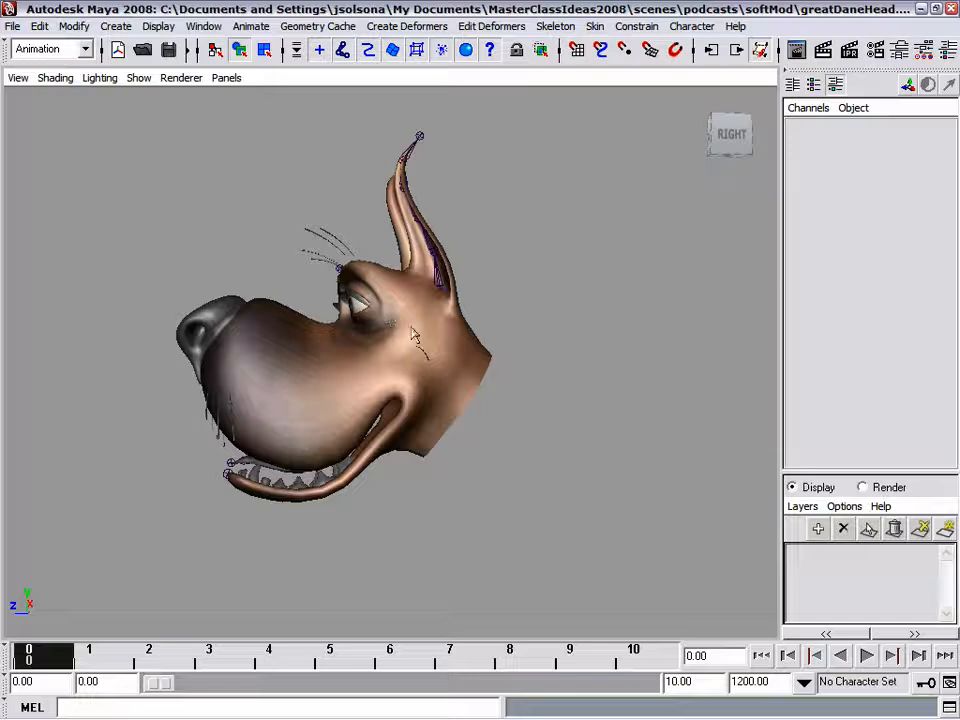
alt+drag(242, 426, 326, 438)
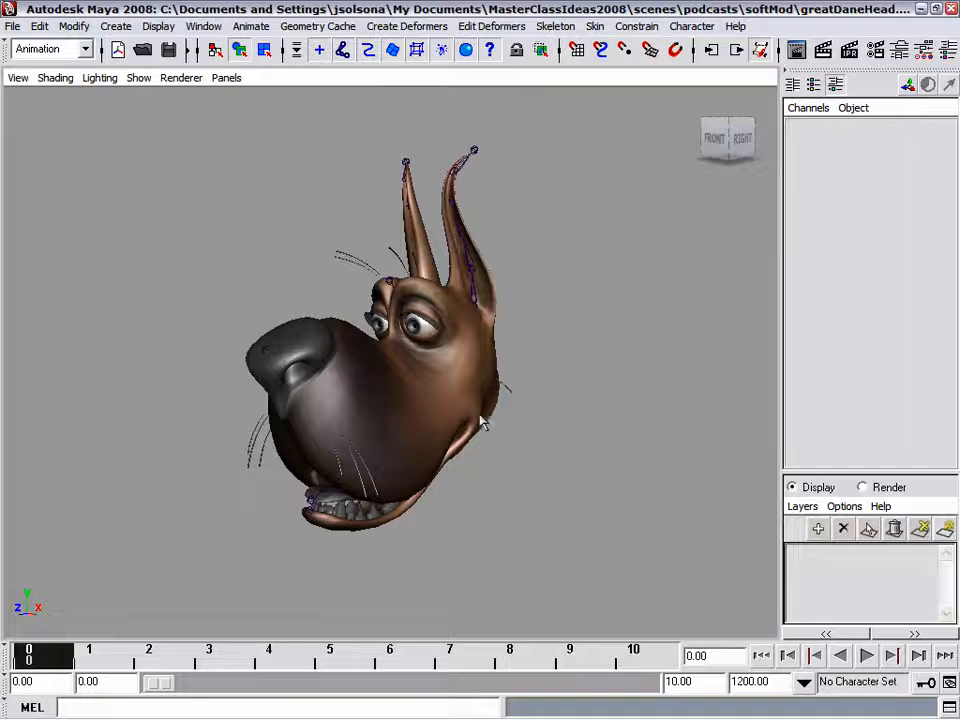
alt+drag(478, 302, 407, 386)
click(399, 388)
key(e)
key(z)
click(427, 198)
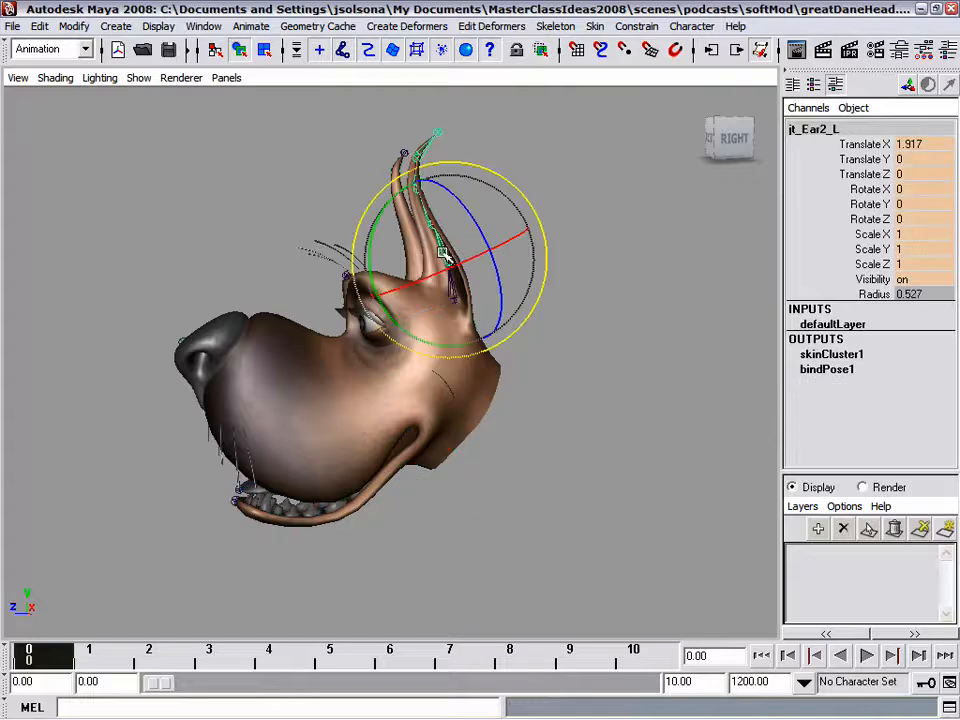
drag(427, 198, 365, 185)
key(z)
Examine the dog head from several angles in wireframe and in shaded display
alt+drag(634, 358, 493, 407)
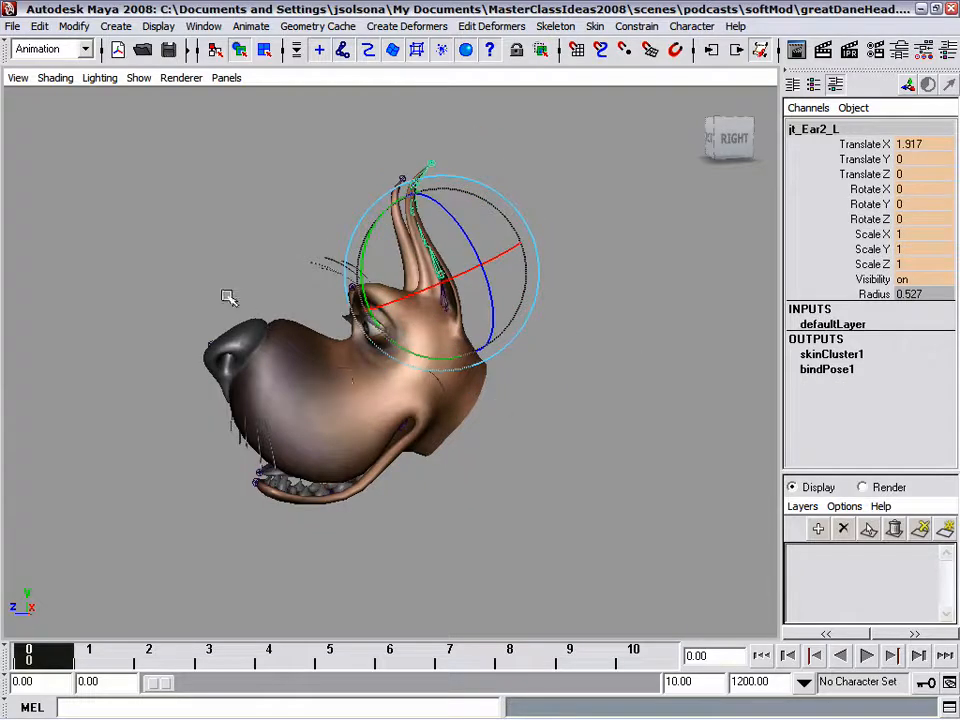
key(4)
mouse_move(170, 217)
alt+mouse_down()
mouse_move(364, 369)
mouse_move(321, 413)
alt+mouse_up()
alt+right_drag(321, 413, 465, 415)
alt+drag(465, 415, 439, 418)
key(5)
key(6)
mouse_move(641, 422)
alt+mouse_down()
mouse_move(529, 430)
mouse_move(519, 441)
alt+mouse_up()
click(519, 441)
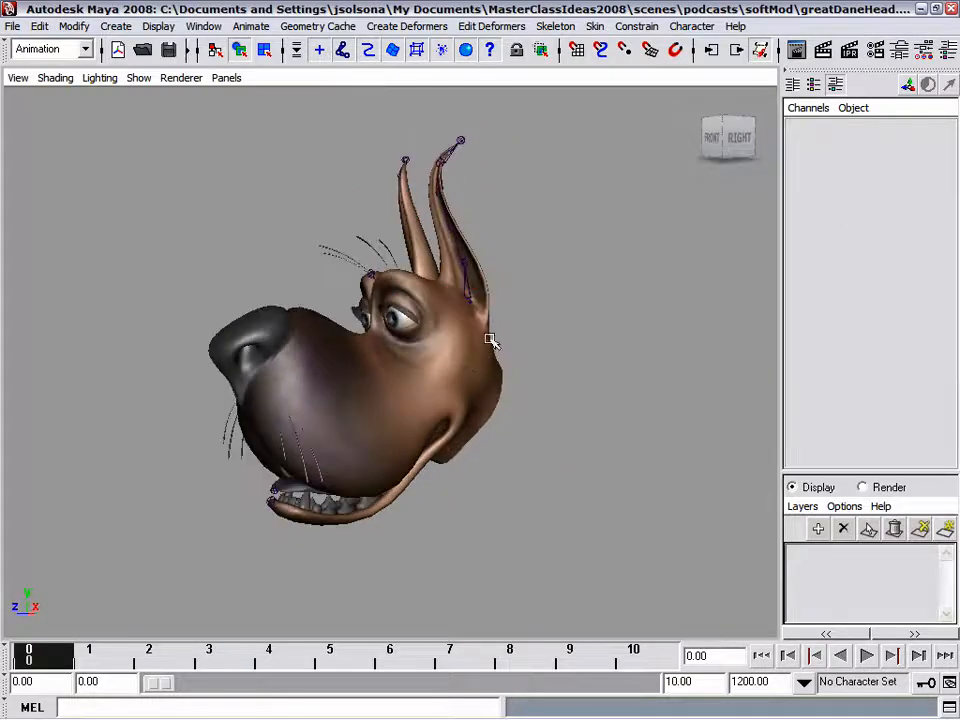
alt+drag(533, 386, 502, 429)
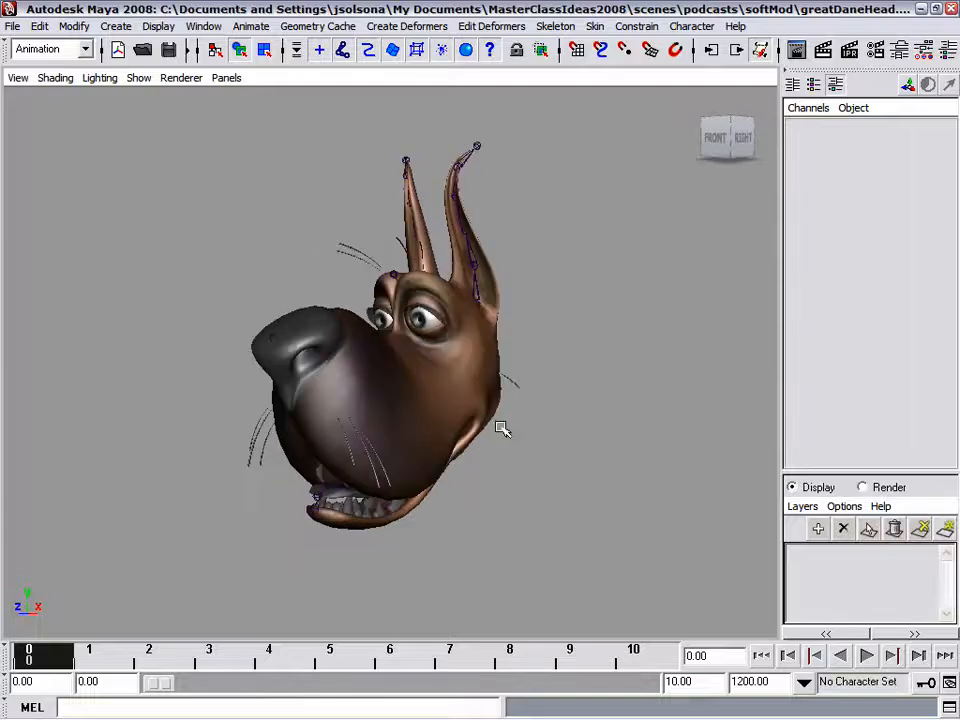
alt+drag(422, 415, 448, 403)
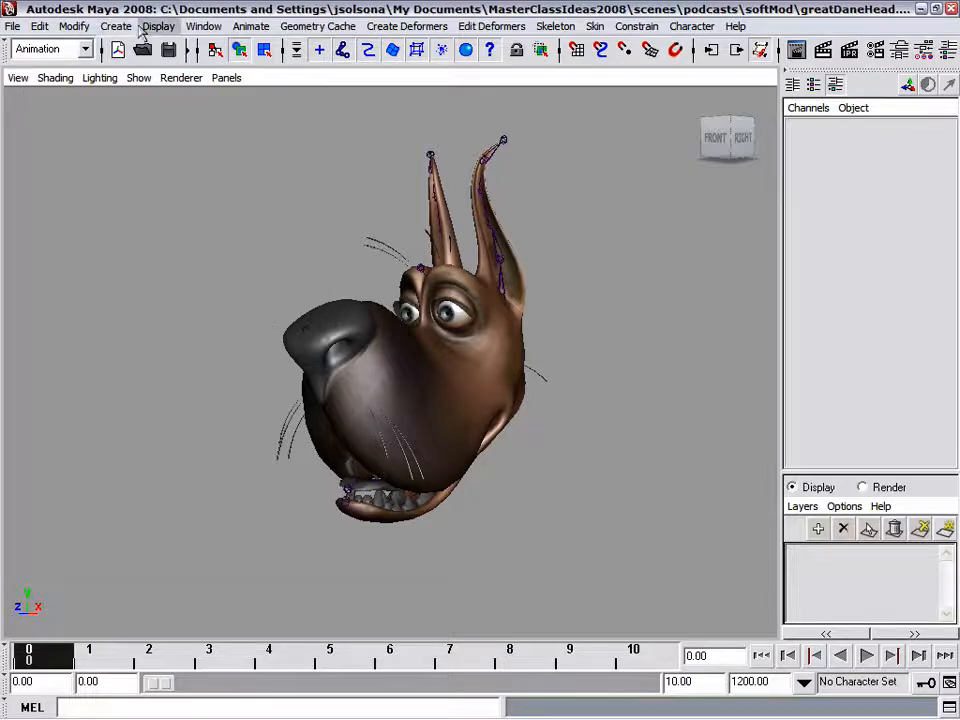
alt+drag(468, 366, 513, 366)
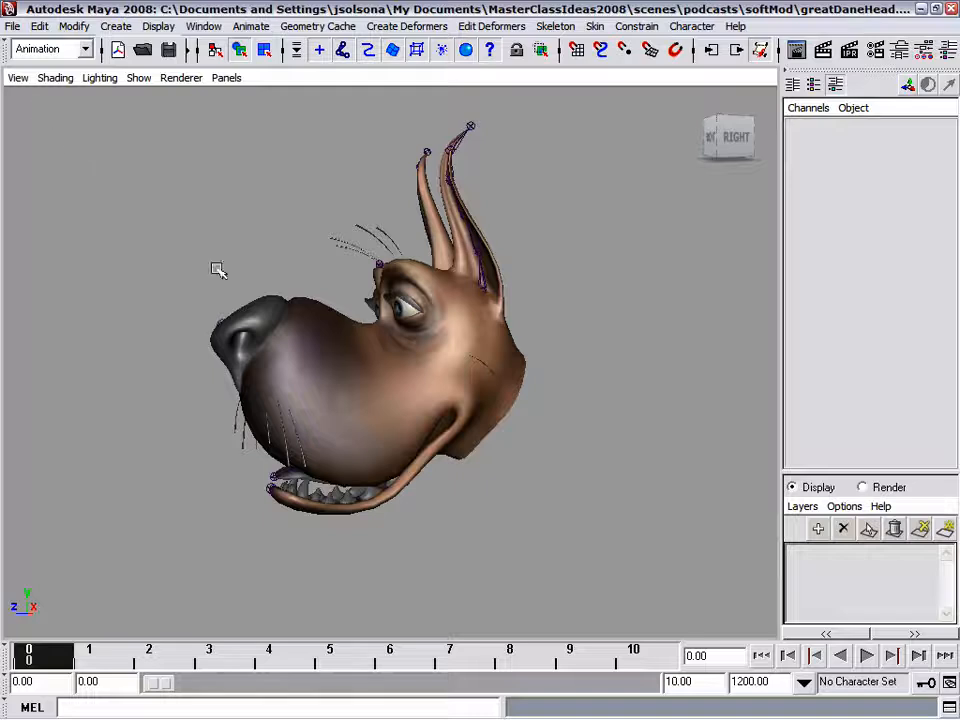
Show the Tool Box in the interface
right_click(8, 61)
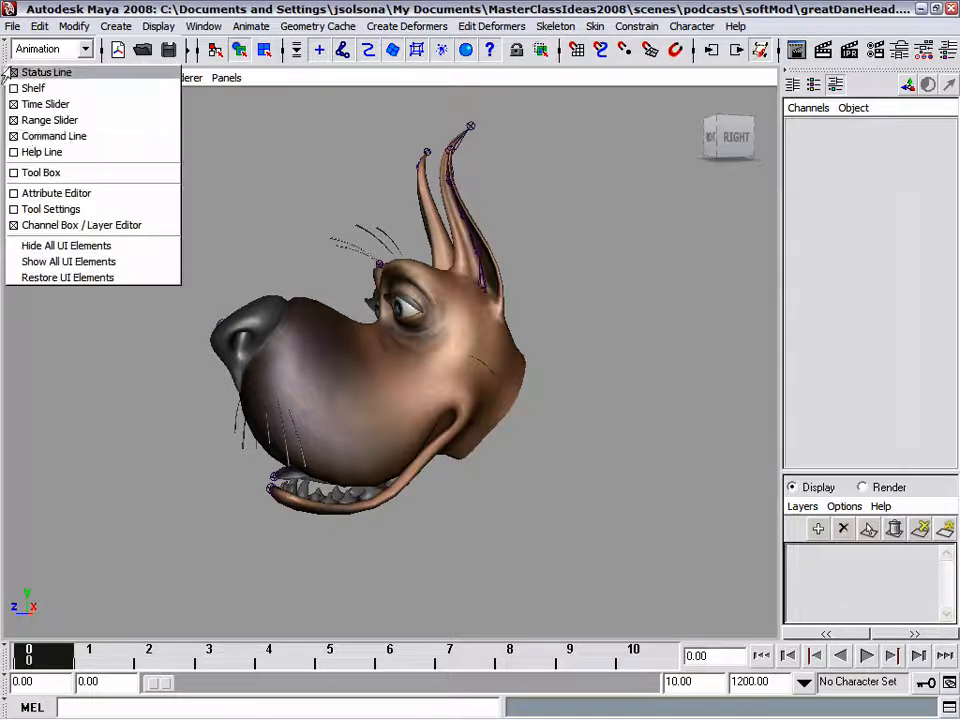
click(39, 171)
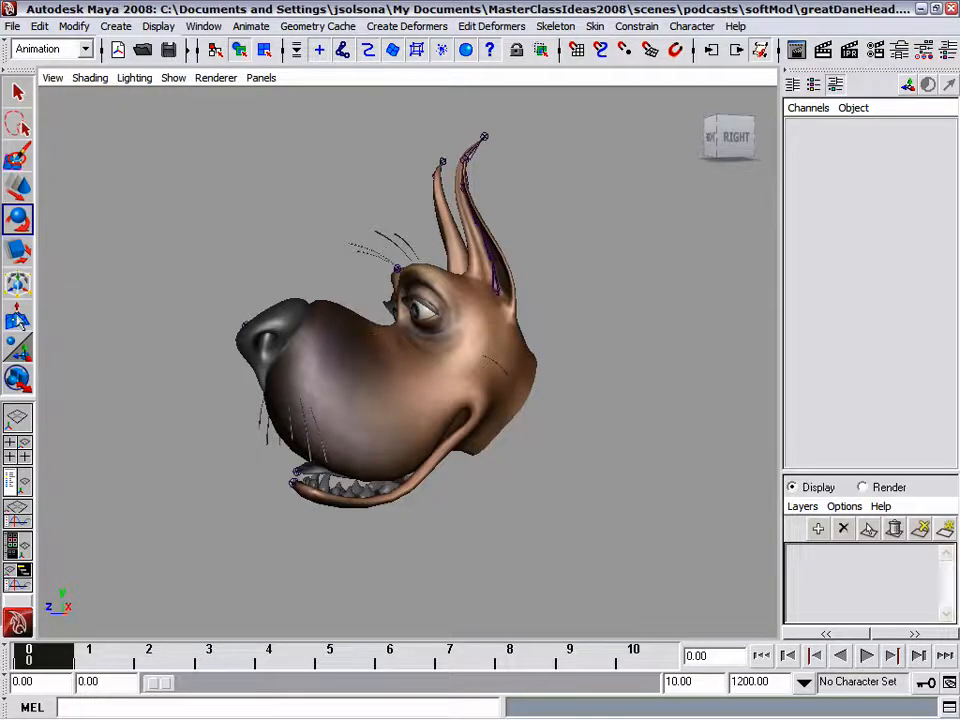
alt+drag(412, 432, 433, 435)
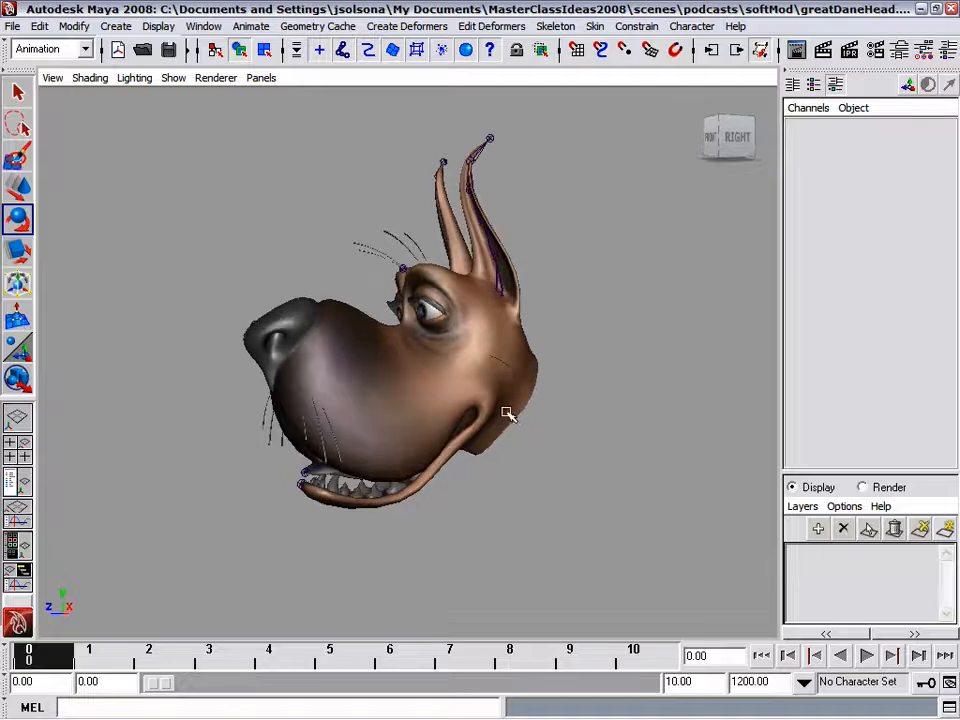
Create a soft modification on the Head mesh, centred on a single cheek vertex behind the eye and above the mouth corner
click(506, 414)
alt+drag(514, 418, 515, 392)
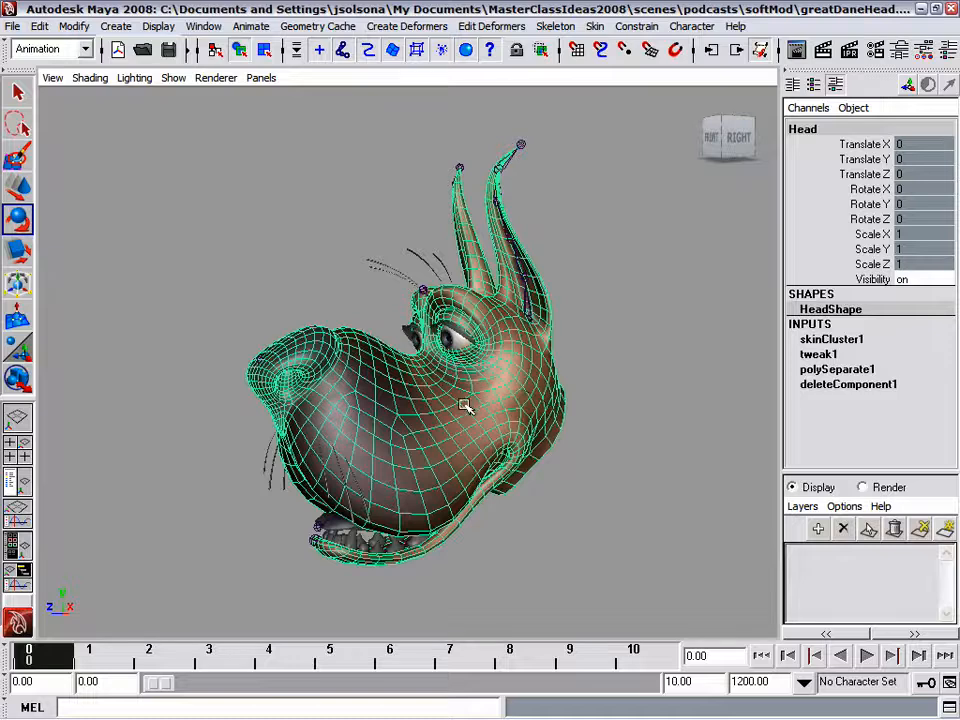
key(F8)
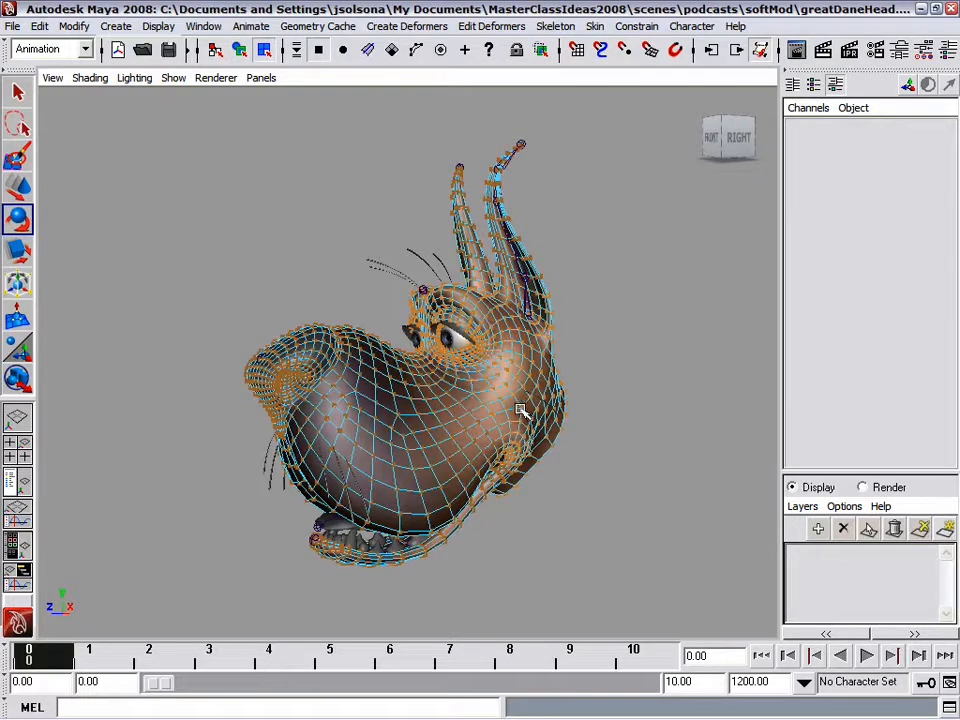
click(520, 410)
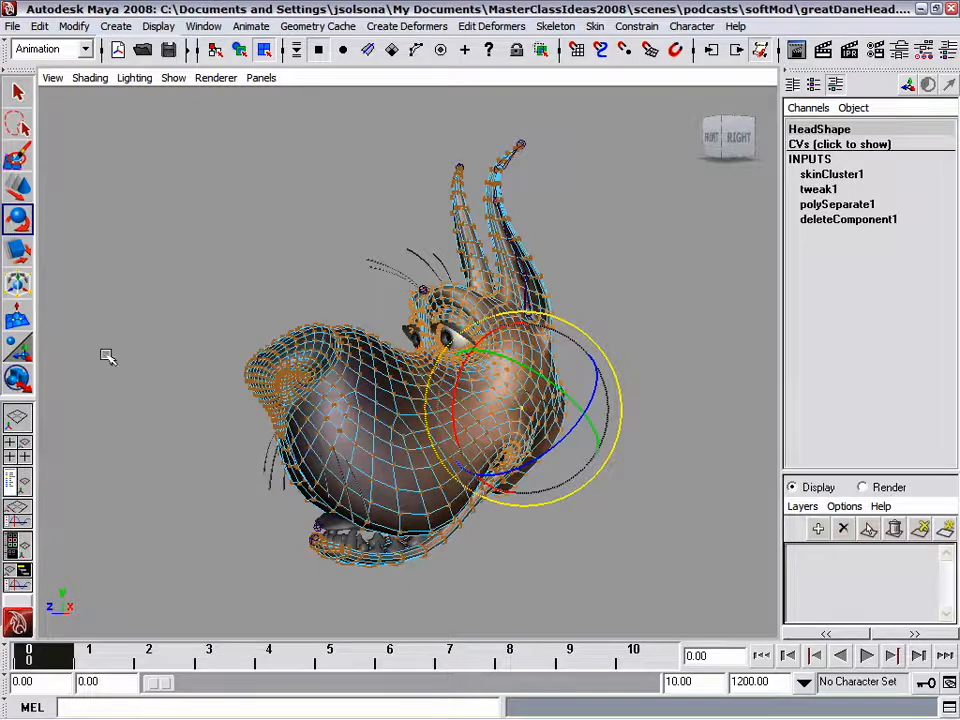
click(19, 320)
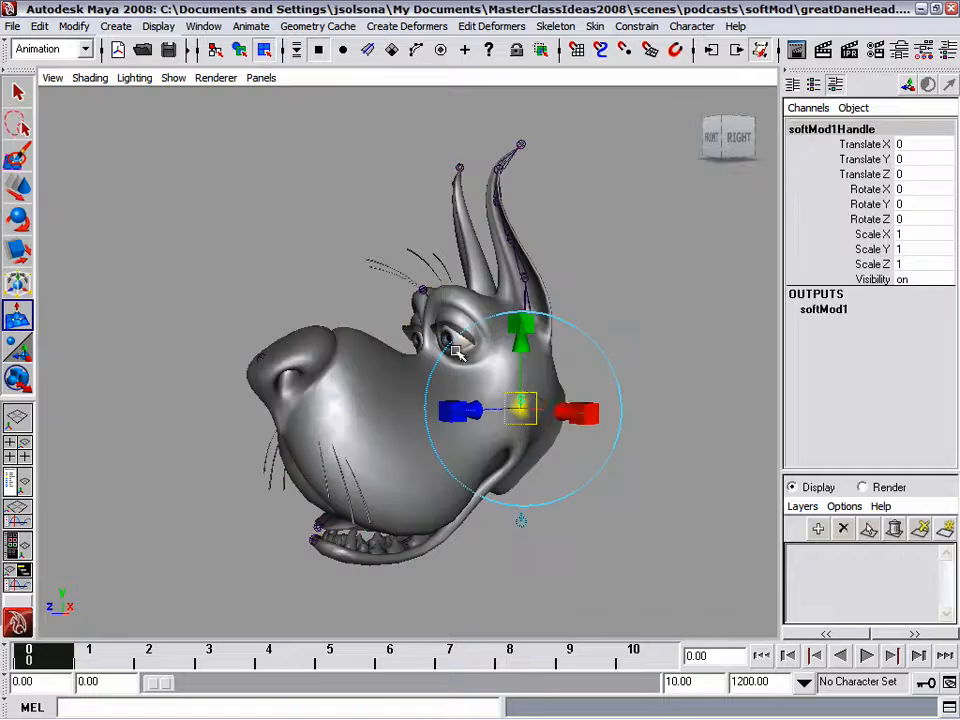
Start the Edit Membership Tool for the new soft modification on the cheek
key(space)
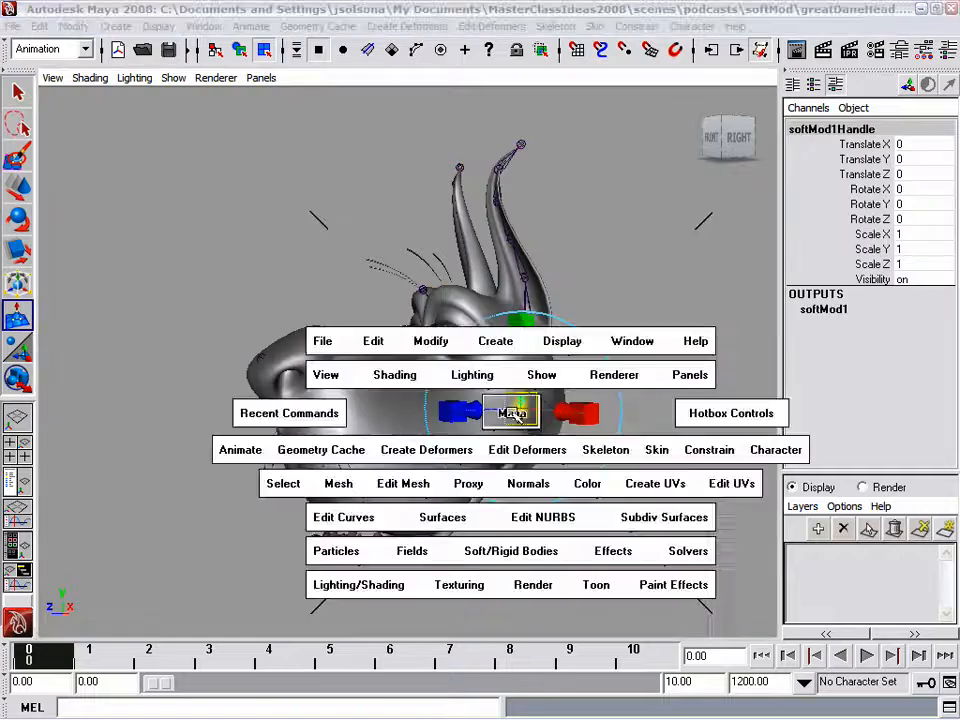
click(547, 455)
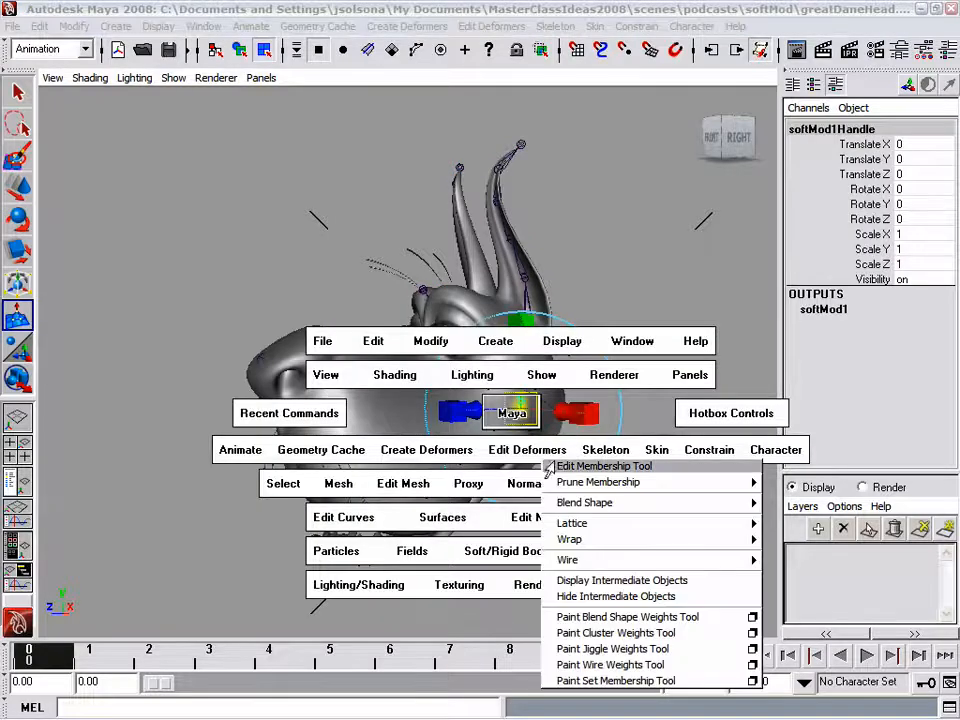
click(557, 467)
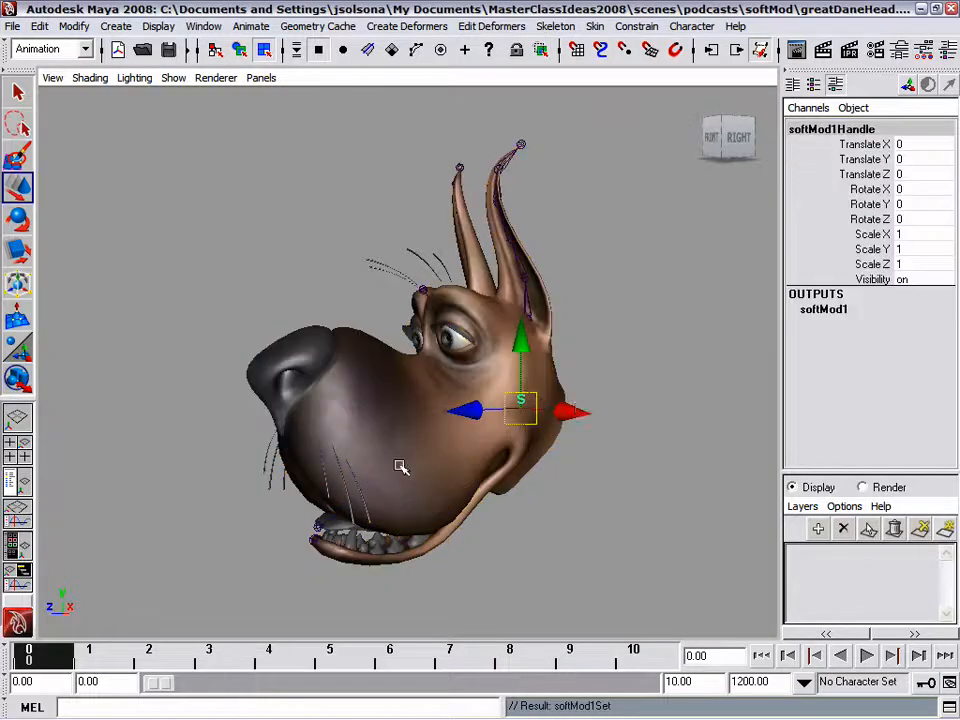
Try moving the soft modification handle outward about 0.959 along X, and undo the move
alt+right_drag(400, 467, 165, 261)
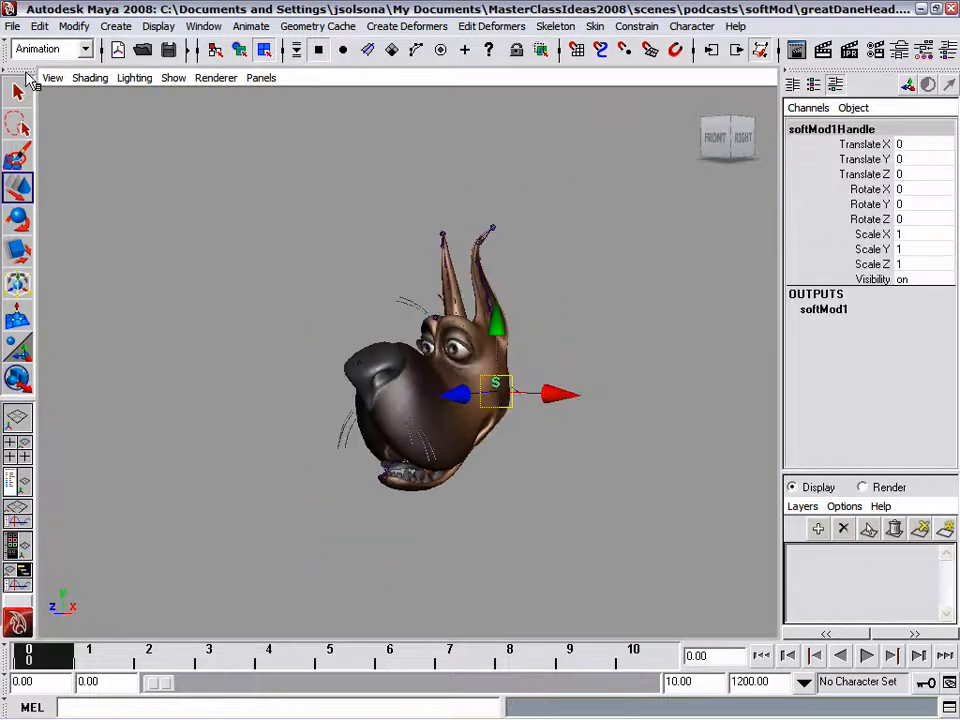
alt+right_drag(438, 319, 616, 402)
drag(620, 417, 638, 433)
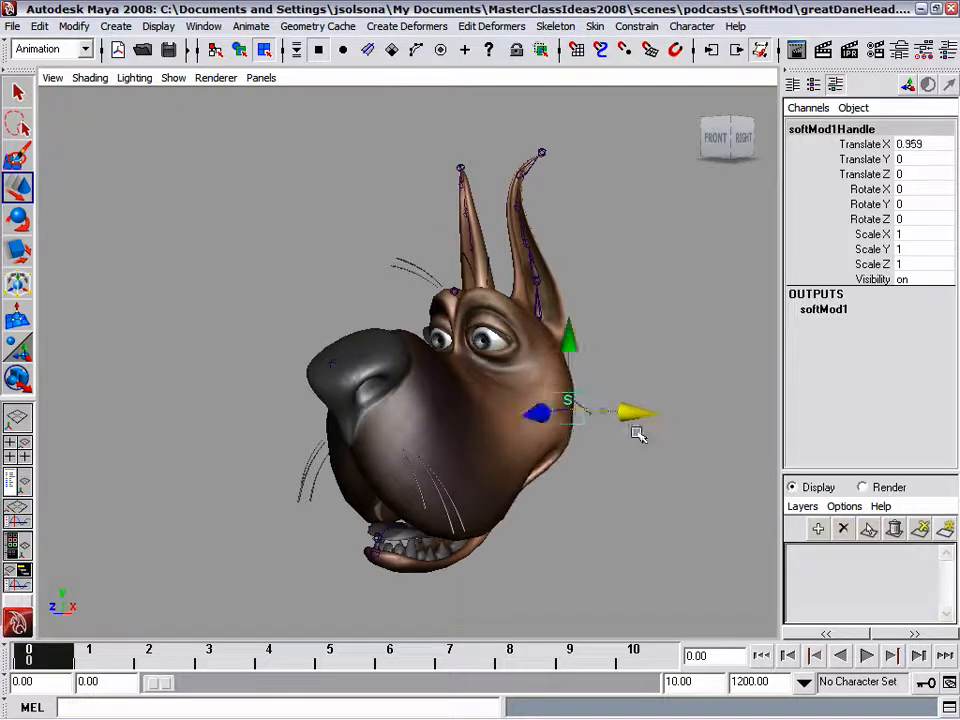
key(ctrl+z)
Open the Outliner and place it beside the dog head, clear of the cheek
key(space)
drag(452, 476, 436, 478)
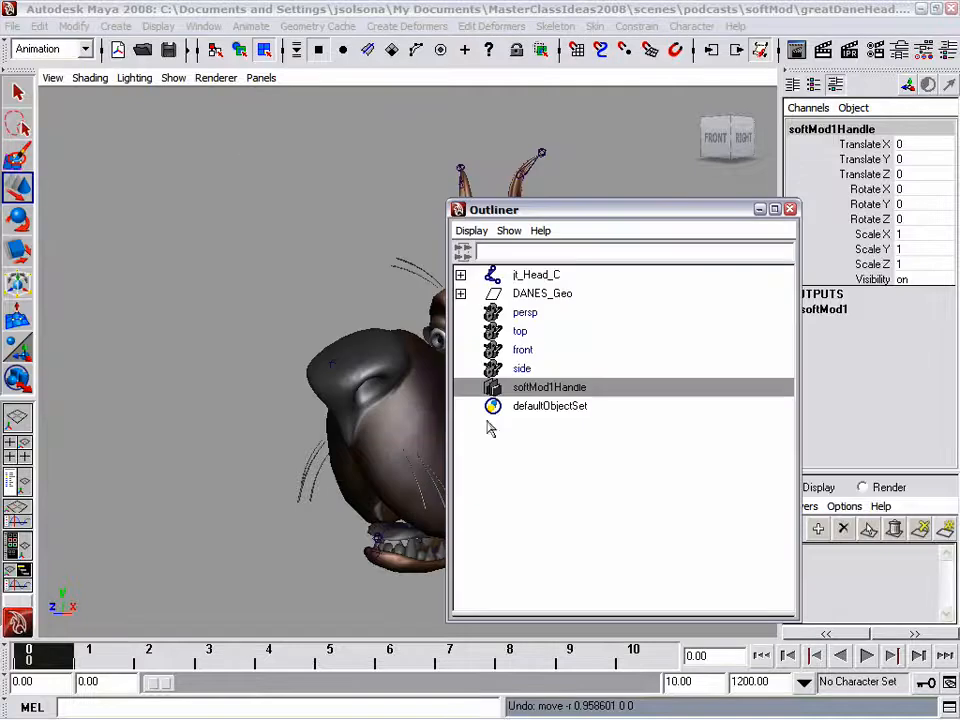
drag(529, 211, 134, 153)
drag(342, 155, 320, 150)
Try pulling the soft modification handle about 3.47 along X, and undo the move
alt+right_drag(592, 270, 515, 272)
alt+drag(515, 272, 593, 390)
key(ctrl+z)
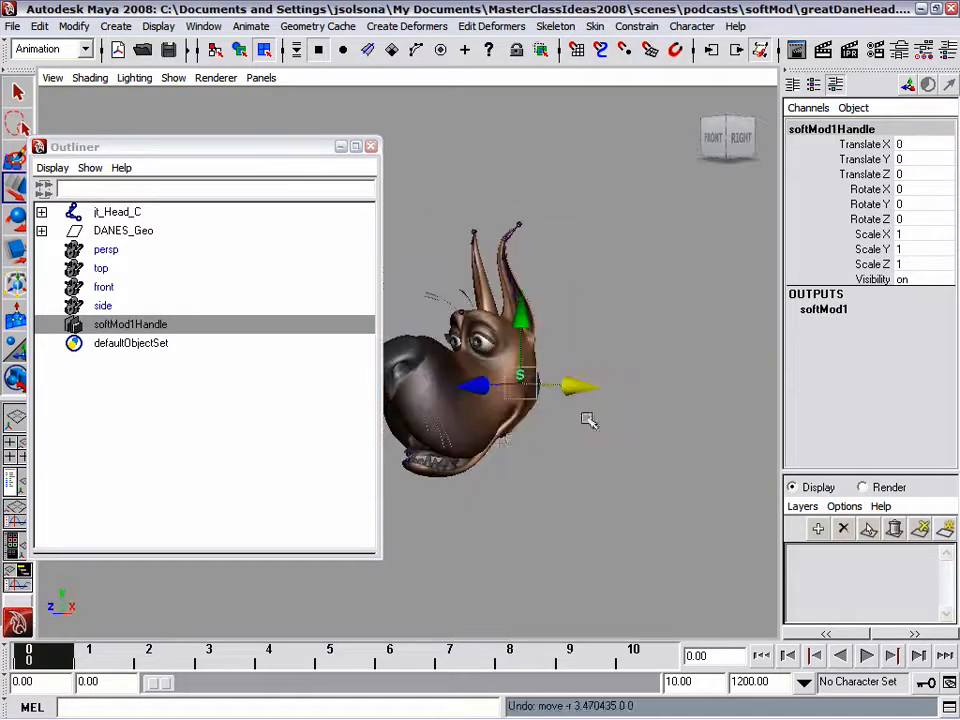
Return to object selection, try moving the head joint jt_Head_C, and undo the move
alt+drag(722, 440, 480, 375)
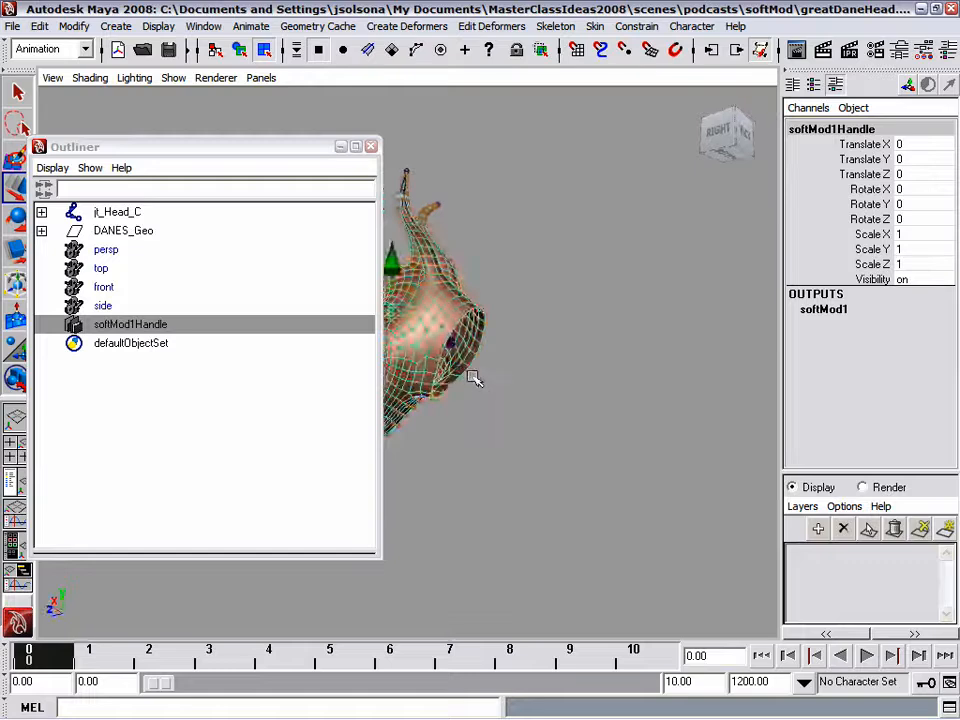
click(500, 378)
alt+middle_drag(542, 402, 554, 416)
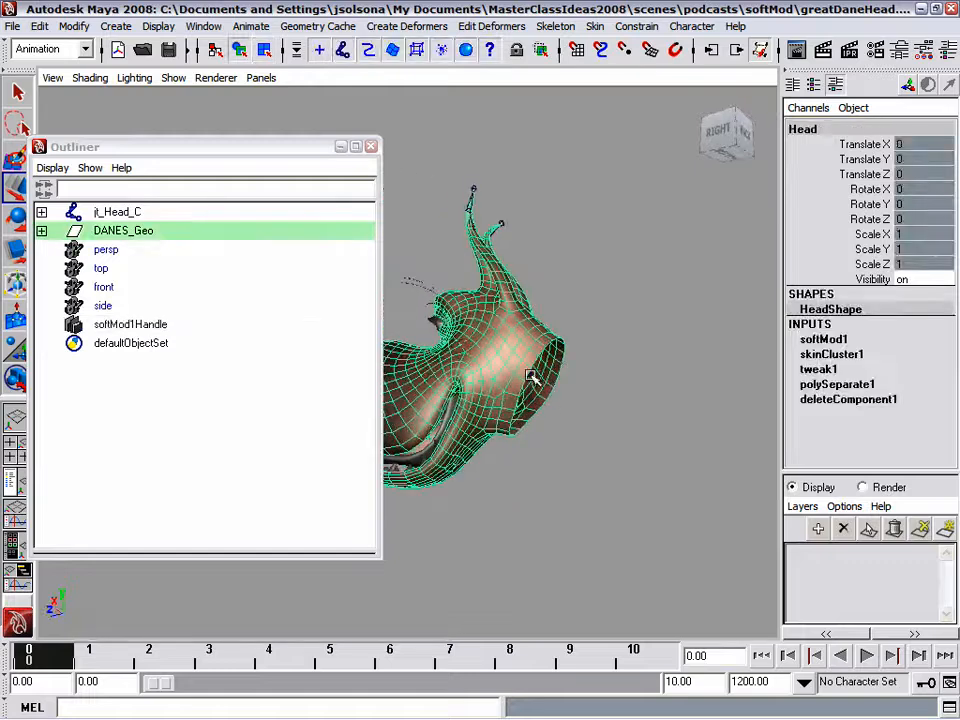
click(532, 377)
alt+drag(551, 390, 602, 426)
key(ctrl+z)
alt+drag(568, 493, 620, 490)
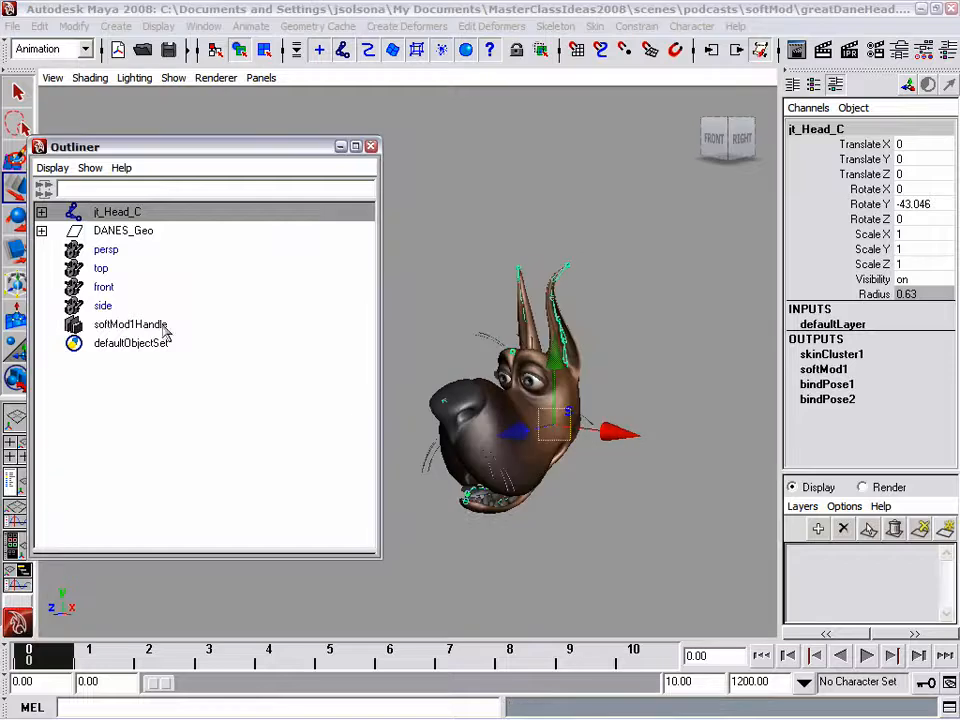
Move the soft modification handle outward about 1.391 along X so the cheek bulges
click(135, 324)
mouse_move(633, 430)
mouse_down()
mouse_move(654, 435)
mouse_move(646, 433)
mouse_up()
Move the head joint jt_Head_C freely to test how the offset soft modification behaves, and undo the joint moves
alt+drag(606, 467, 476, 402)
click(520, 376)
alt+drag(546, 407, 634, 462)
drag(577, 438, 565, 397)
alt+drag(563, 425, 618, 454)
mouse_move(532, 380)
mouse_down()
mouse_move(536, 352)
mouse_move(514, 399)
mouse_move(561, 401)
mouse_move(524, 398)
mouse_move(553, 403)
mouse_move(540, 407)
mouse_move(535, 397)
mouse_up()
key(ctrl+z)
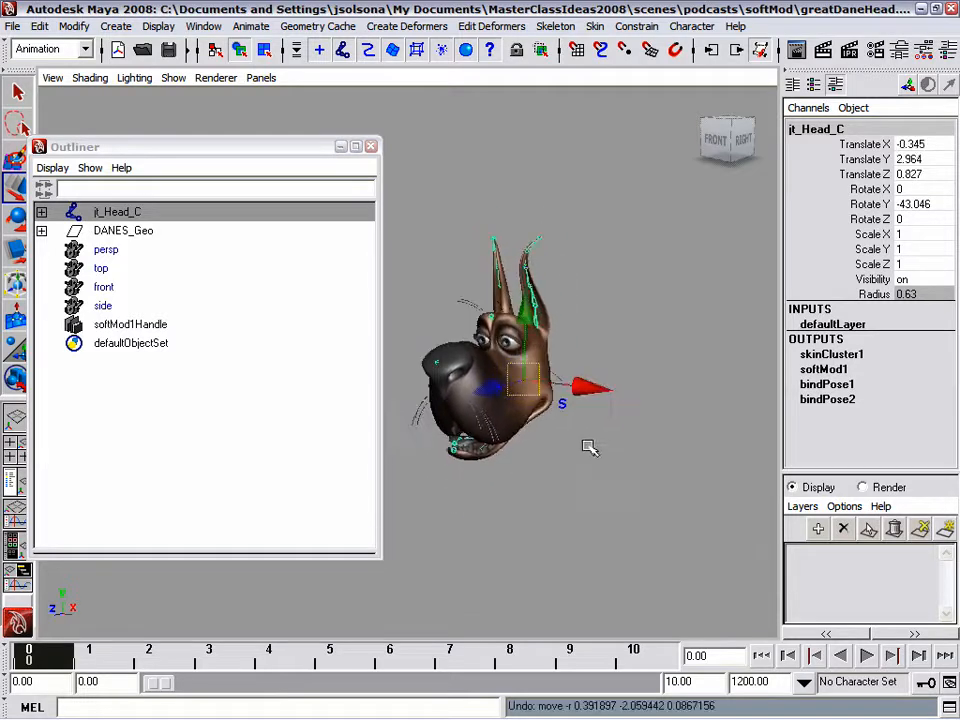
key(ctrl+z)
key(ctrl+z)
Try parenting the soft modification handle directly under jt_Head_C, undo the parenting, and clear the selection
alt+drag(586, 457, 508, 474)
click(131, 322)
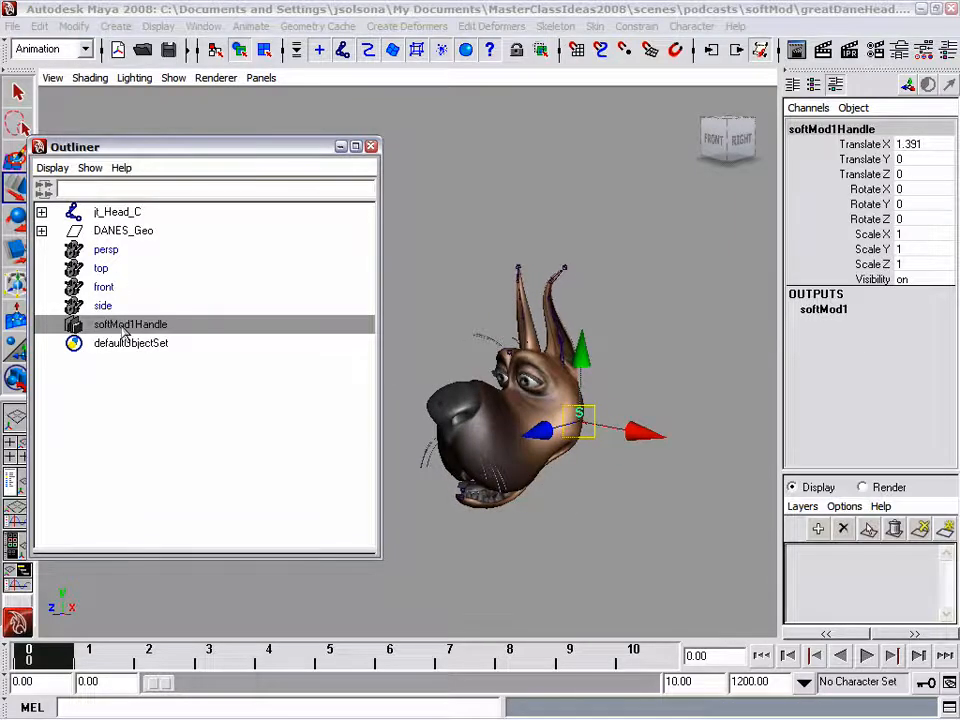
middle_drag(124, 330, 121, 214)
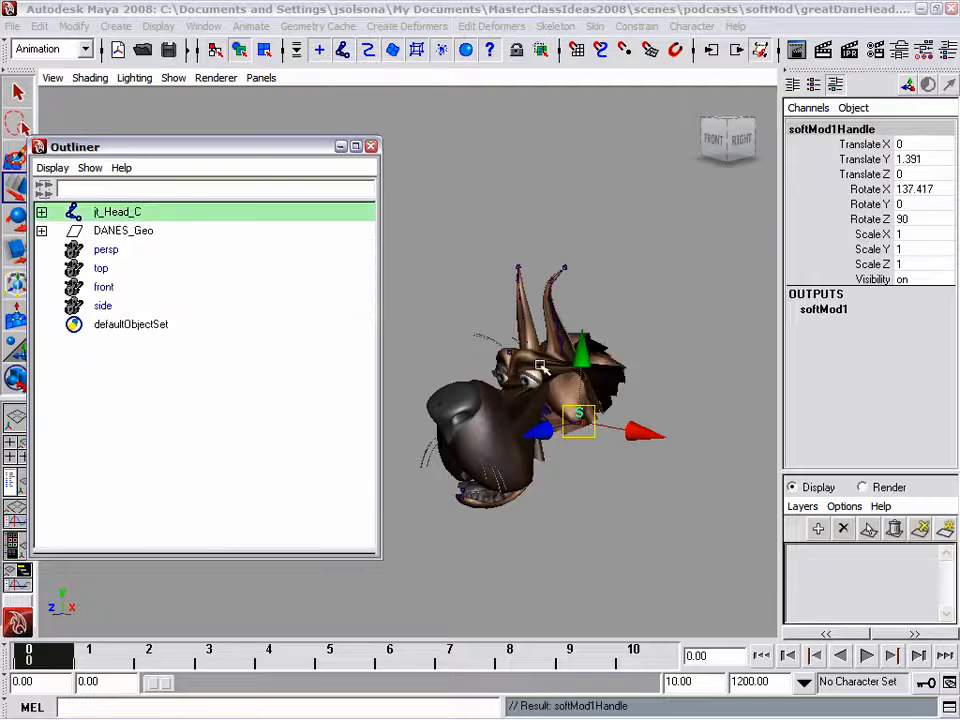
alt+drag(575, 400, 553, 327)
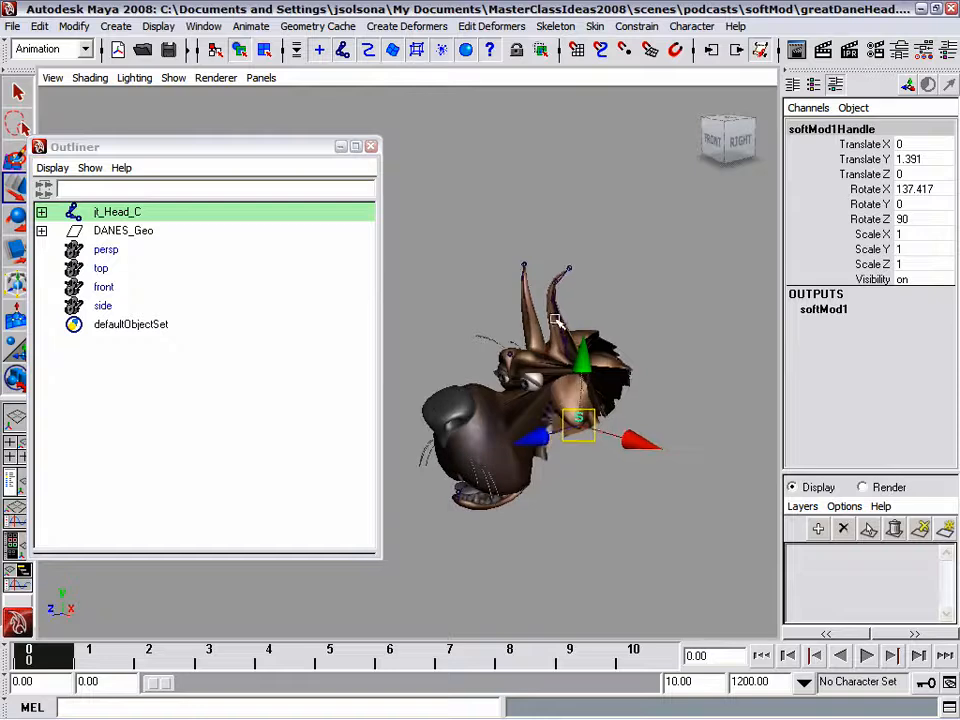
key(ctrl+z)
click(505, 224)
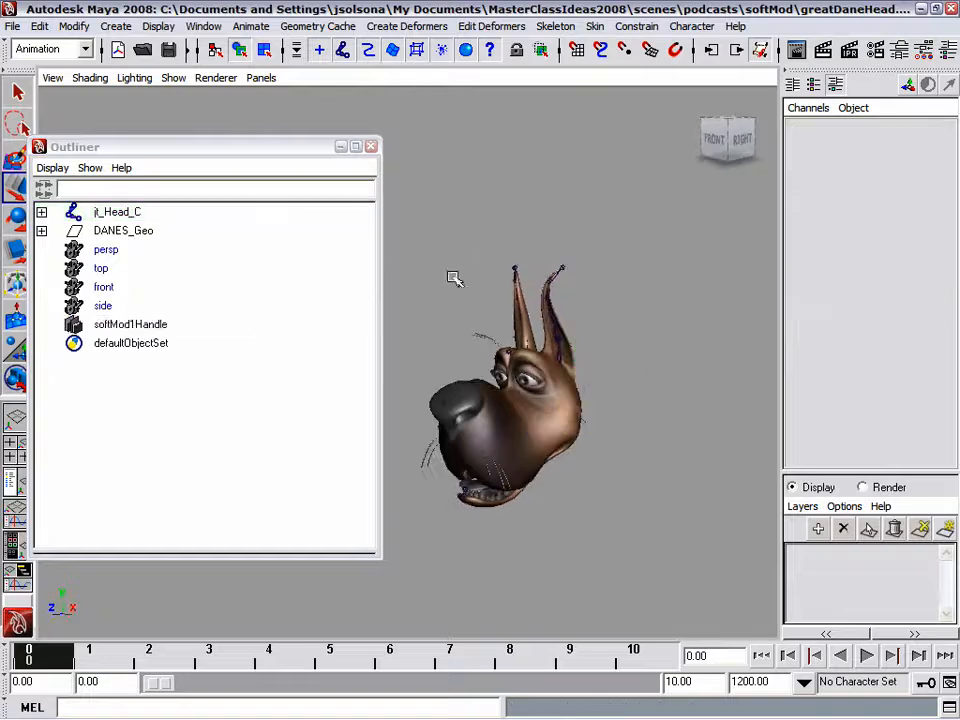
Group the soft modification handle on its own
click(149, 326)
key(ctrl+g)
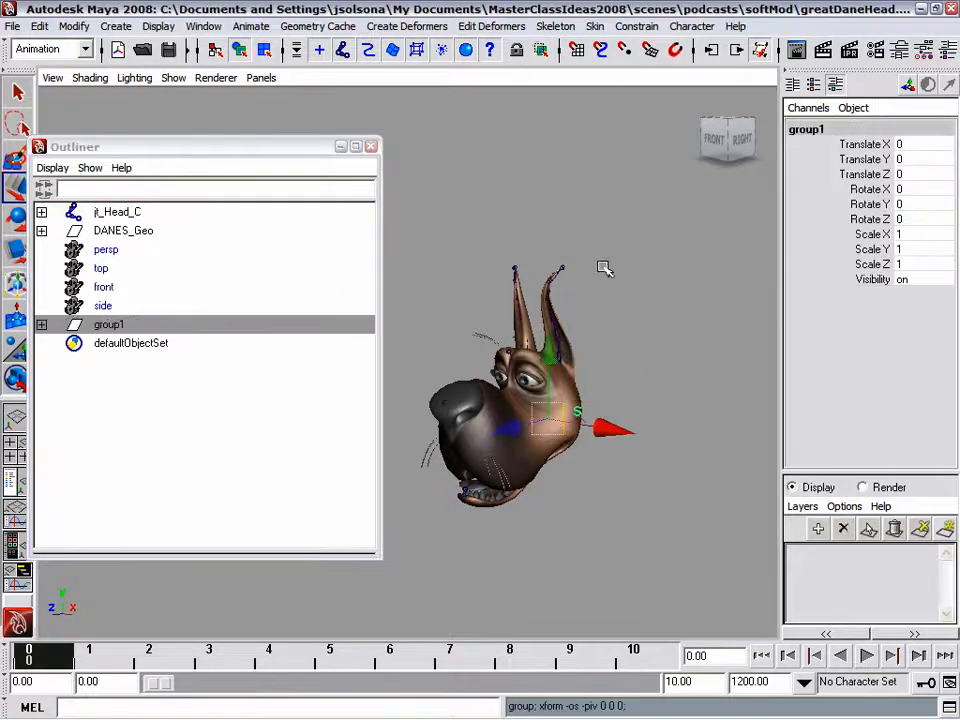
Test the handle's group parented under jt_Head_C by moving the head joint, and undo both the move and the parenting
middle_drag(118, 324, 126, 216)
alt+drag(614, 405, 422, 439)
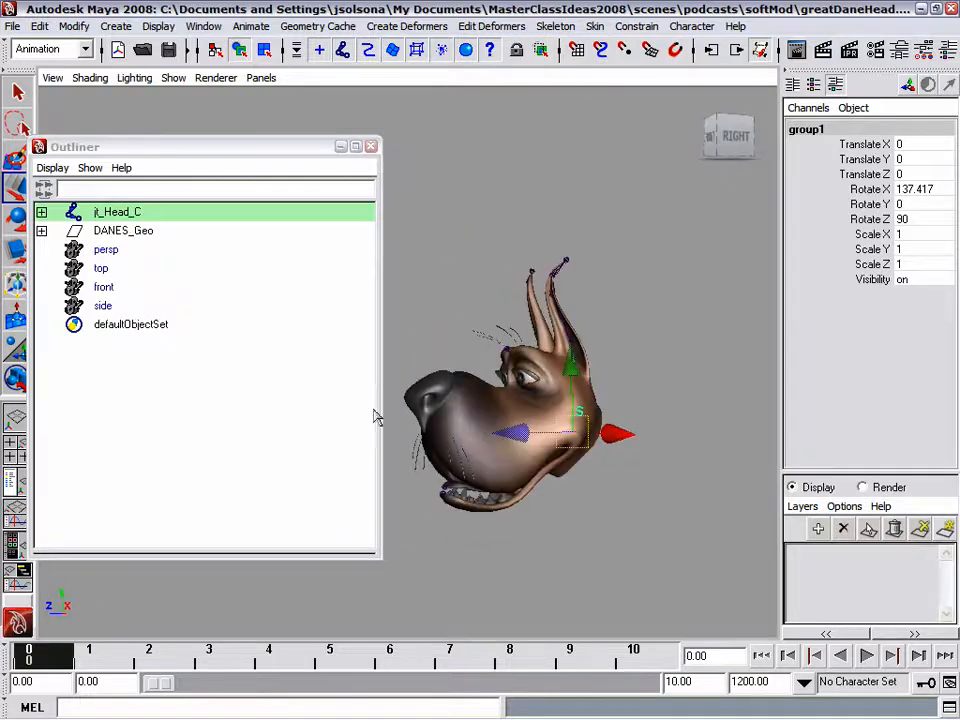
click(117, 212)
drag(589, 447, 641, 428)
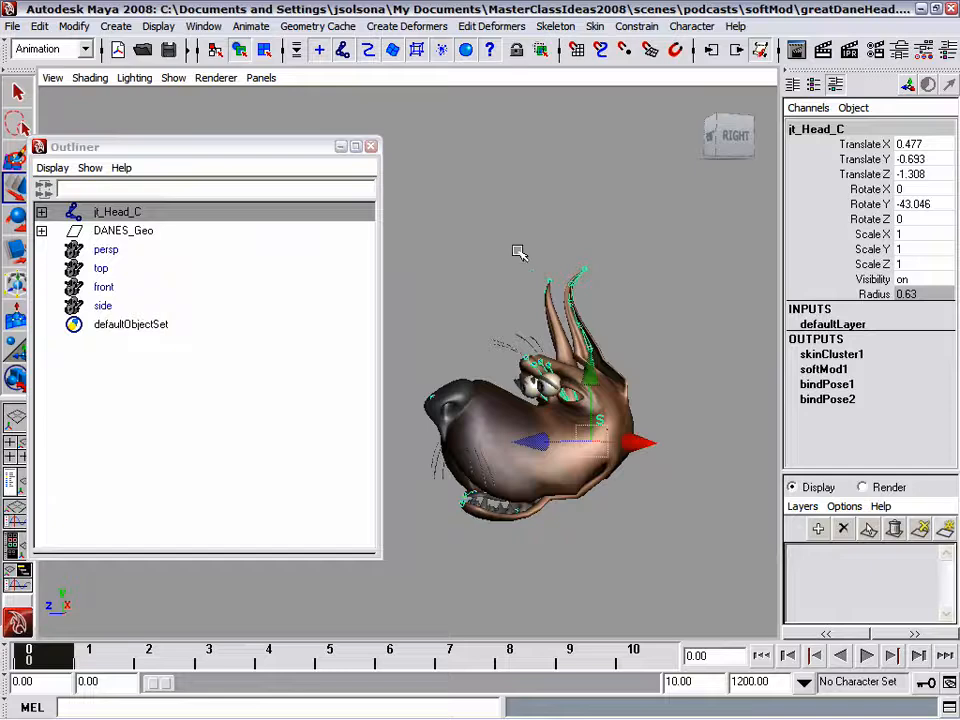
key(ctrl+z)
key(ctrl+z)
key(ctrl+z)
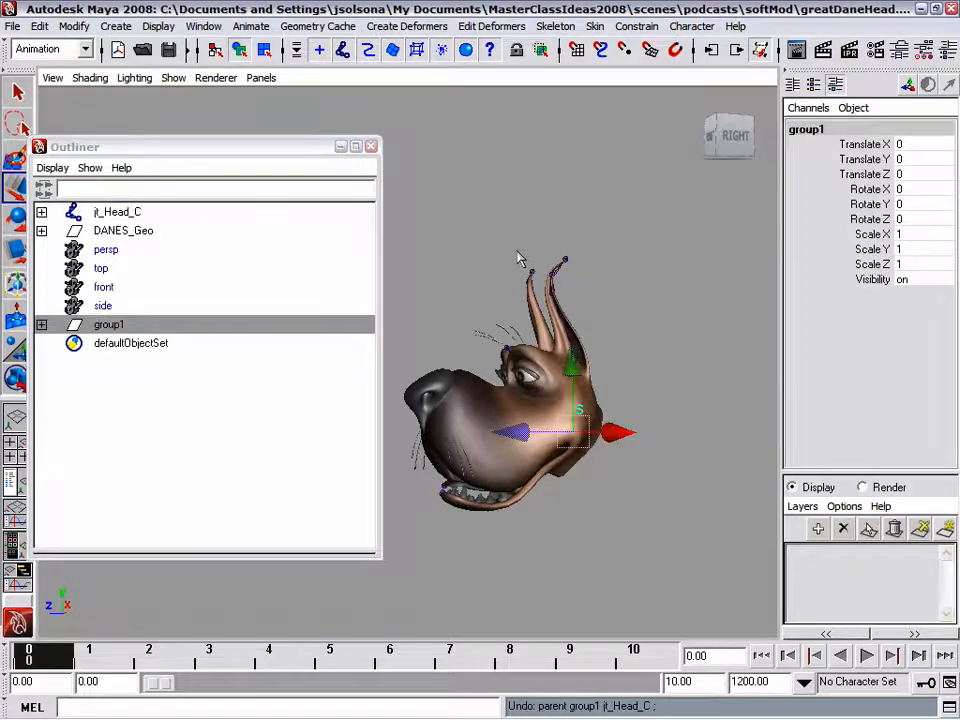
Undo back to before the soft modification was created on the head, return to object selection and clear the selection
key(ctrl+z)
key(ctrl+z)
key(ctrl+z)
key(ctrl+z)
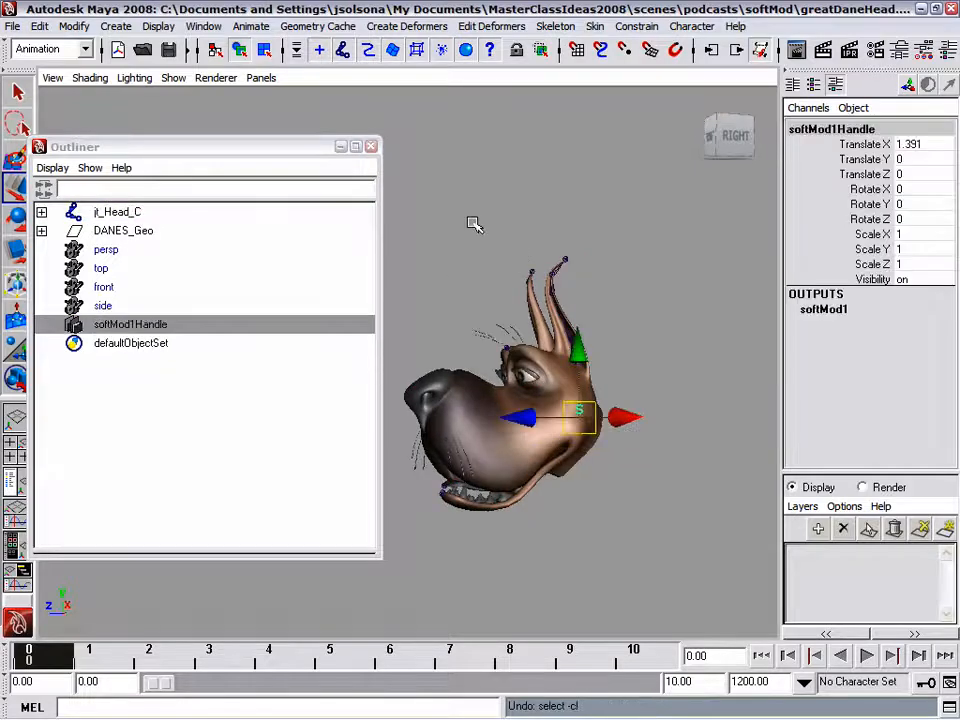
key(ctrl+z)
key(ctrl+z)
key(ctrl+z)
key(ctrl+z)
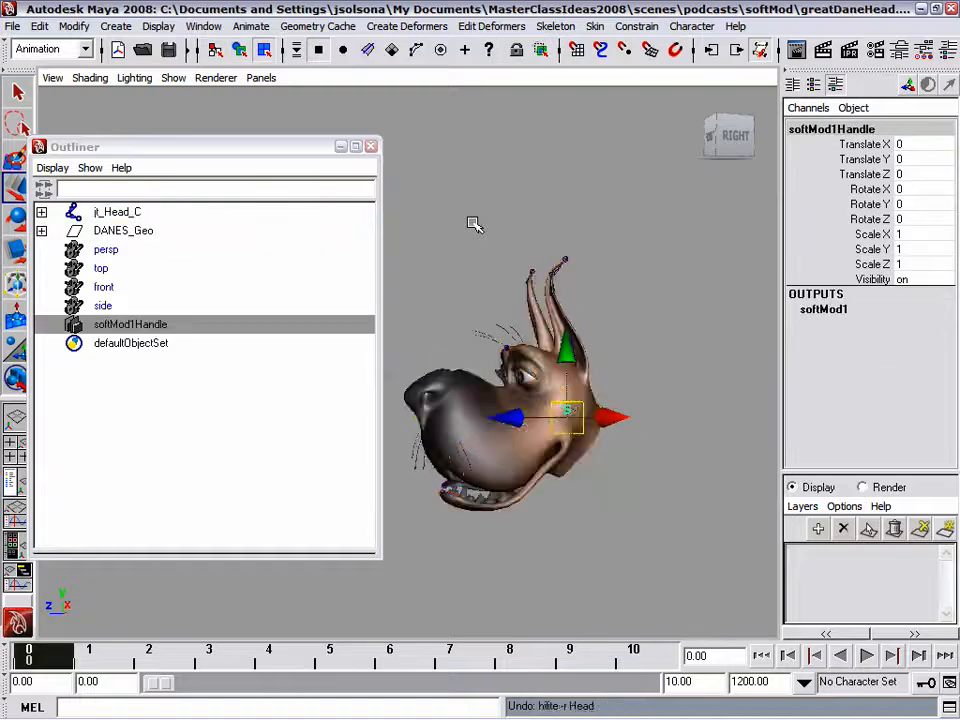
alt+drag(448, 276, 491, 286)
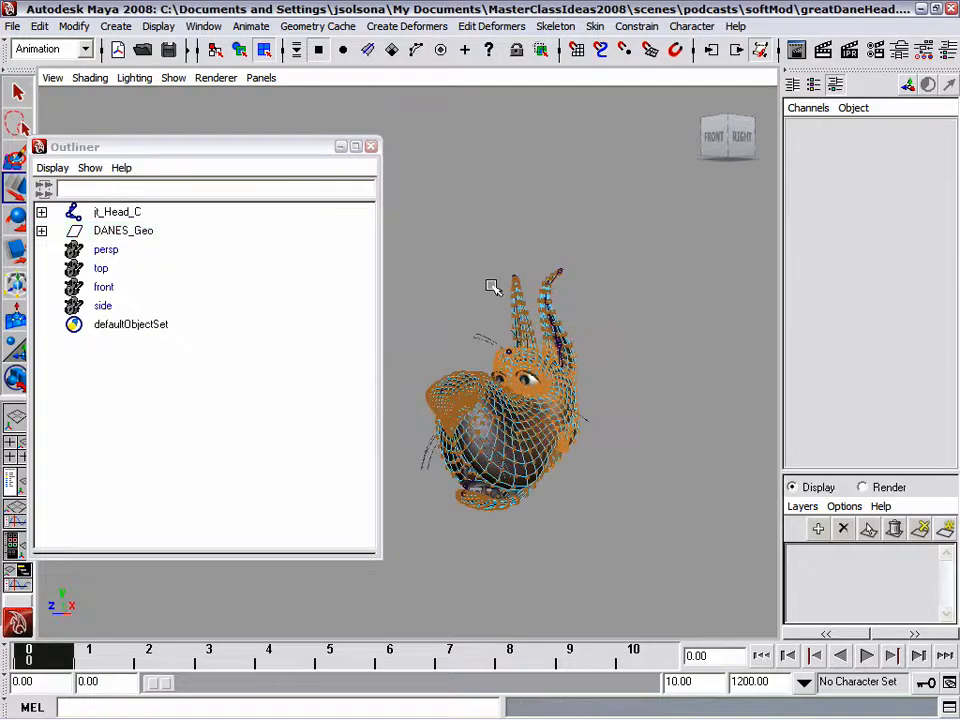
key(F8)
alt+middle_drag(507, 373, 475, 344)
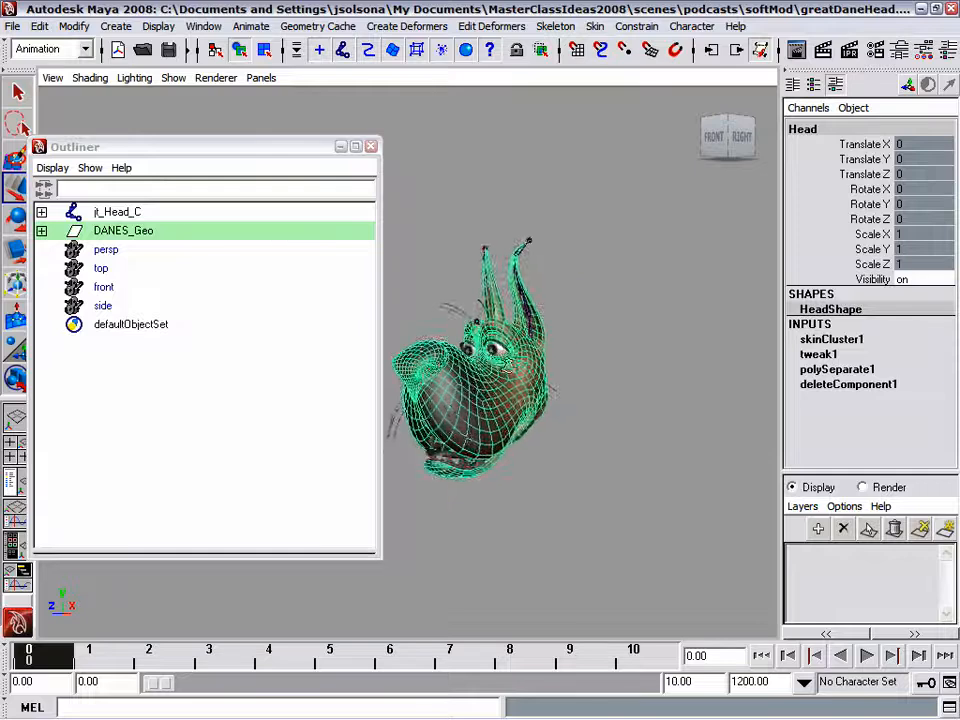
alt+right_drag(475, 344, 575, 356)
click(585, 350)
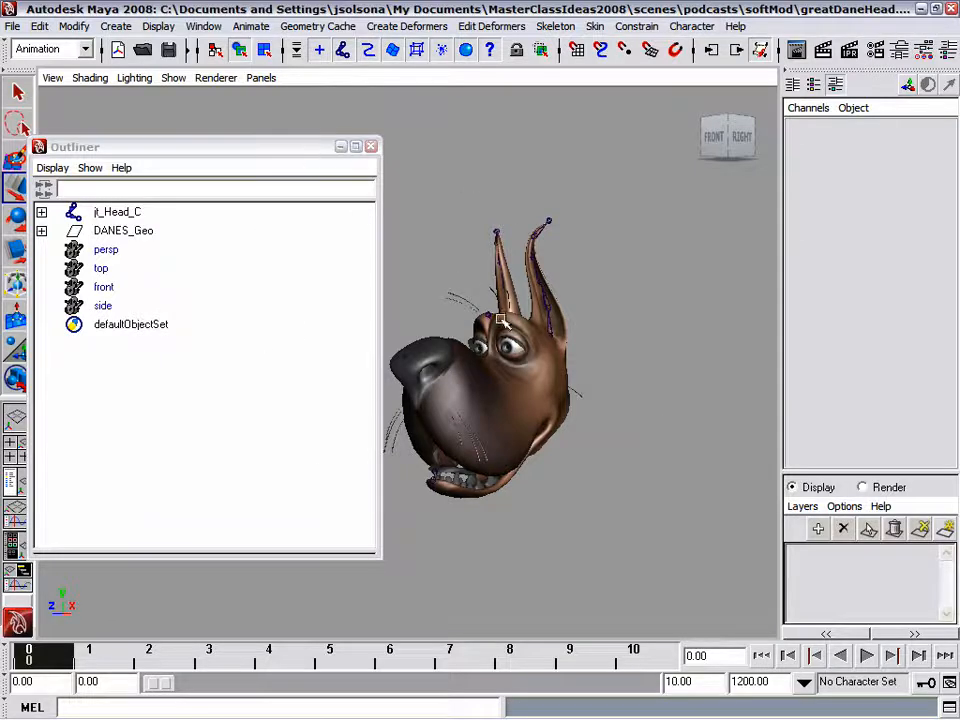
Duplicate the skinned head mesh and unlock the duplicate's translate, rotate and scale channels
click(568, 328)
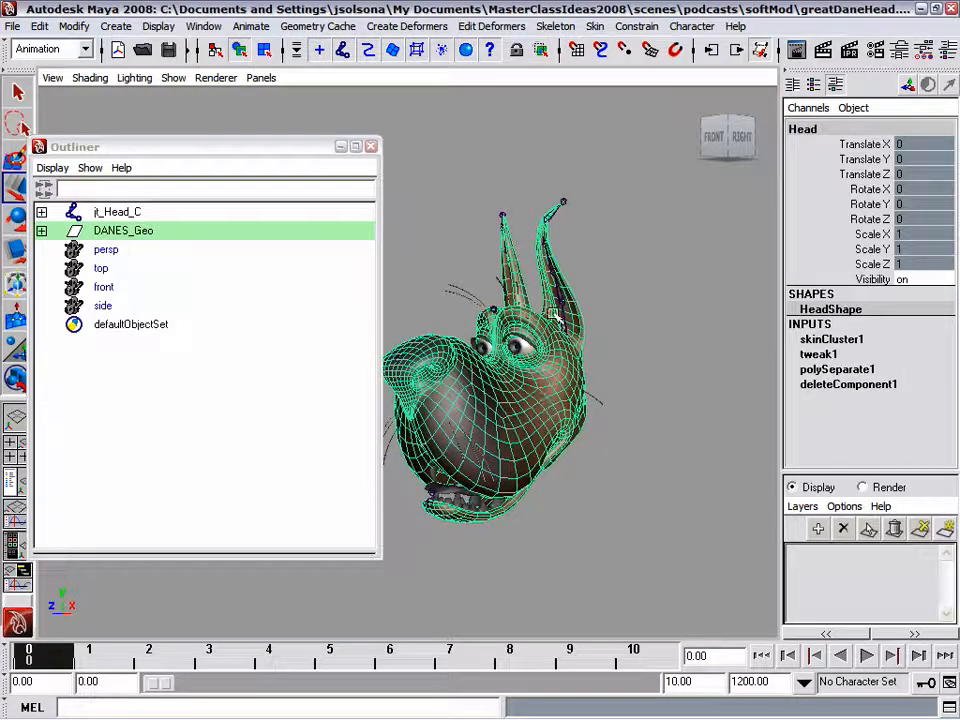
key(ctrl+d)
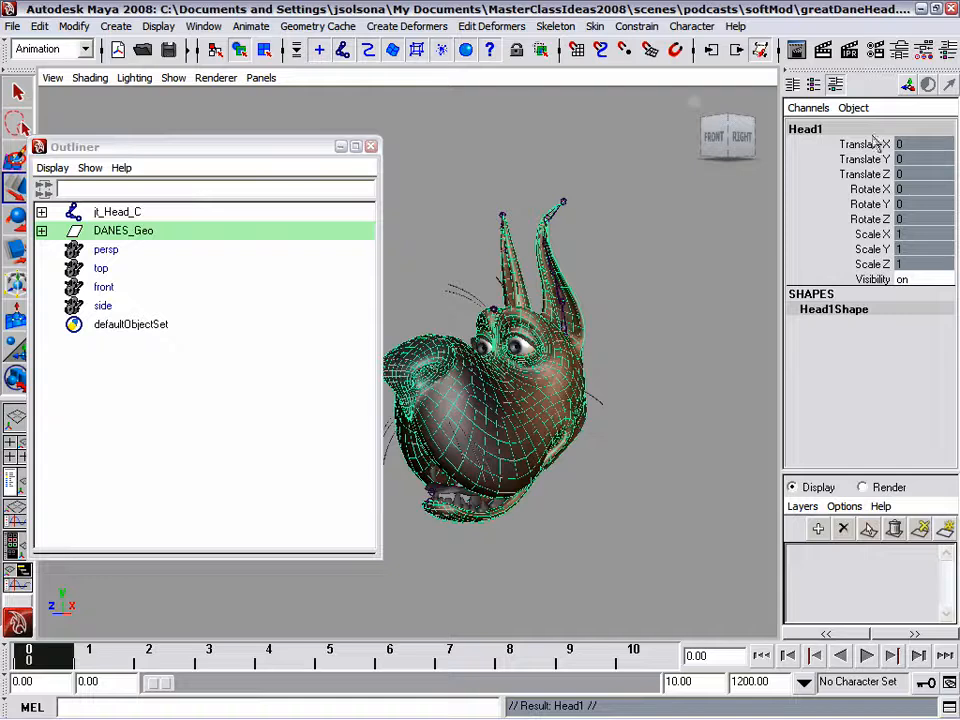
drag(868, 145, 884, 263)
right_click(884, 263)
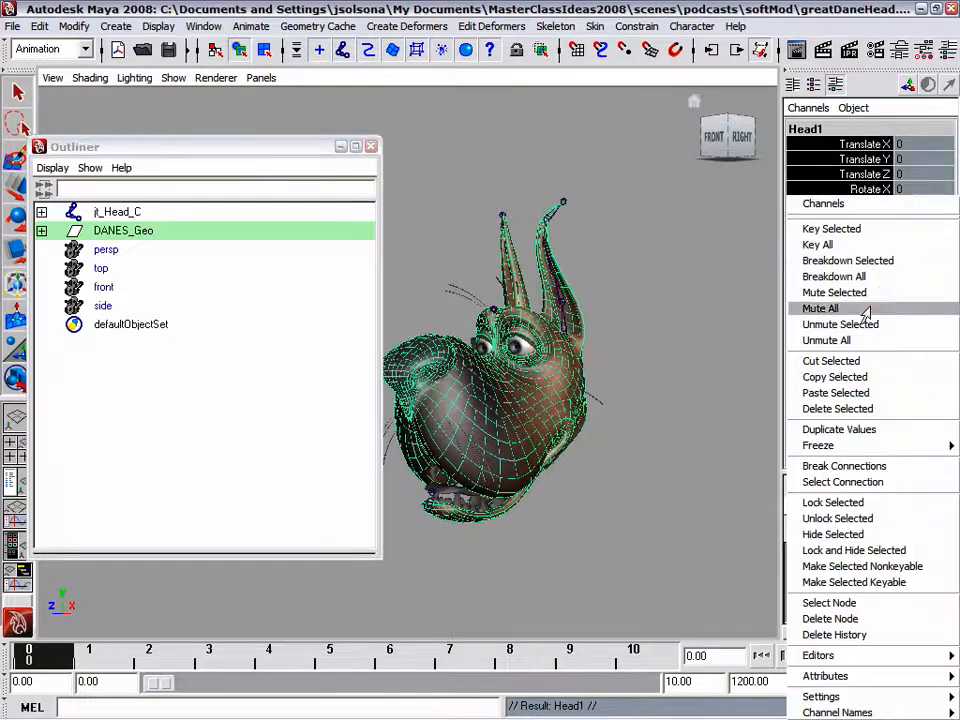
click(846, 522)
Move the duplicate head about 14.5 units along X beside the original and unparent it to the world
click(865, 144)
middle_drag(443, 206, 692, 99)
alt+drag(519, 317, 578, 338)
middle_drag(537, 270, 545, 309)
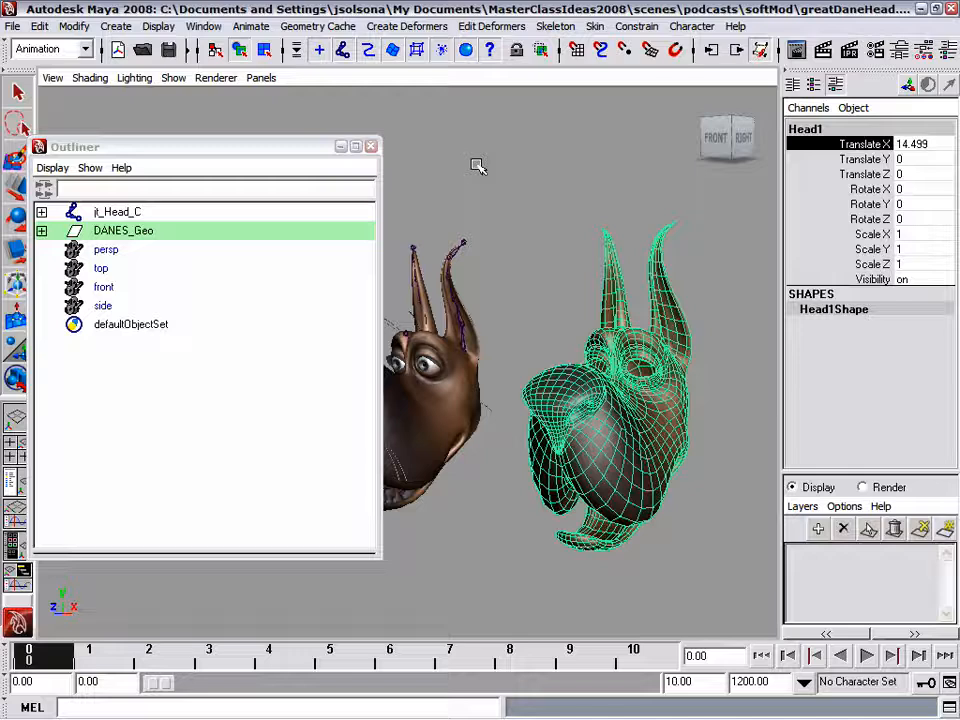
key(shift+p)
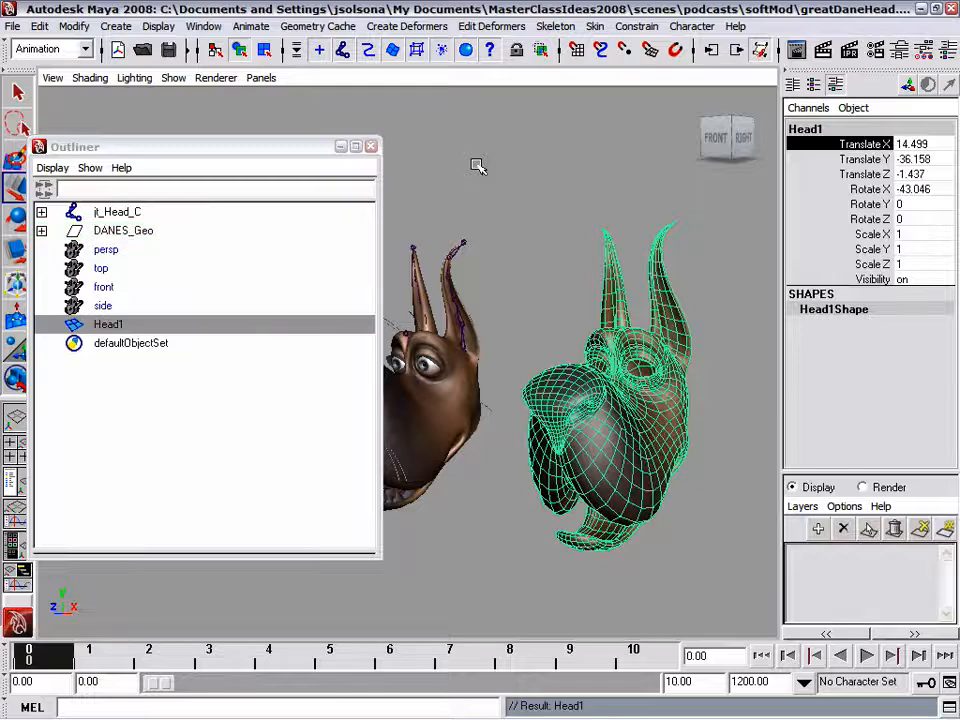
Rename the duplicate head softModHead and minimize the Outliner
double_click(108, 326)
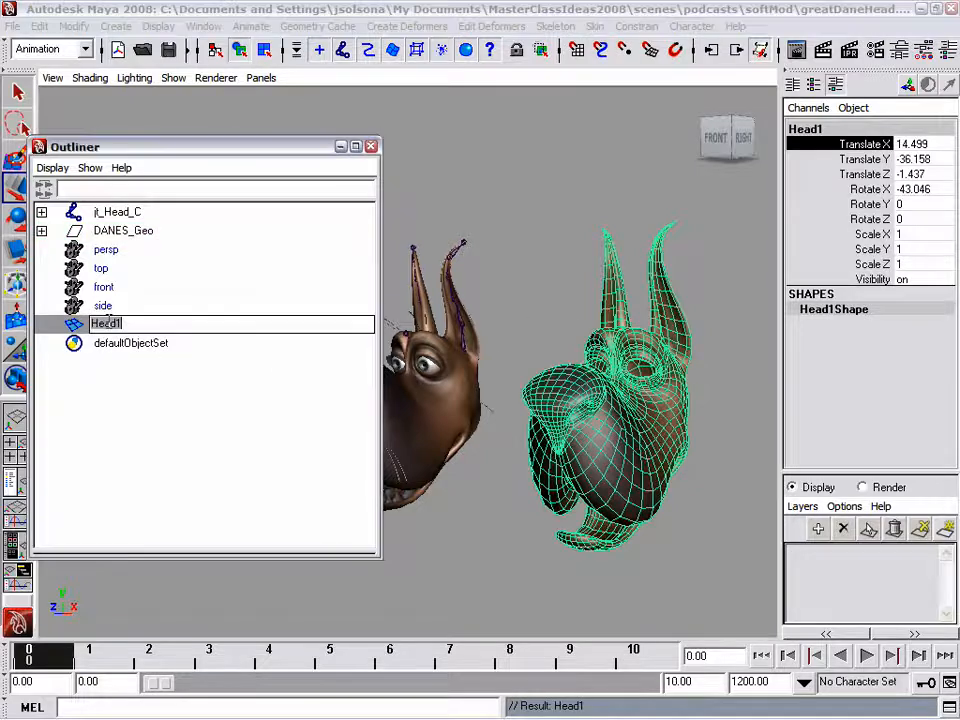
text(softMod)
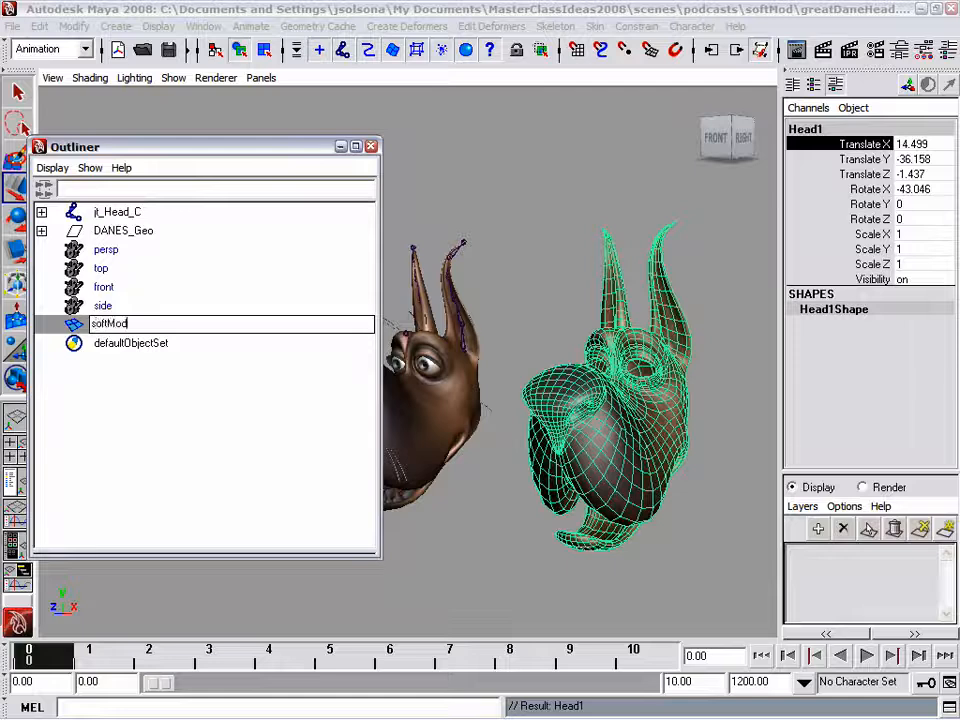
text(Head)
key(Return)
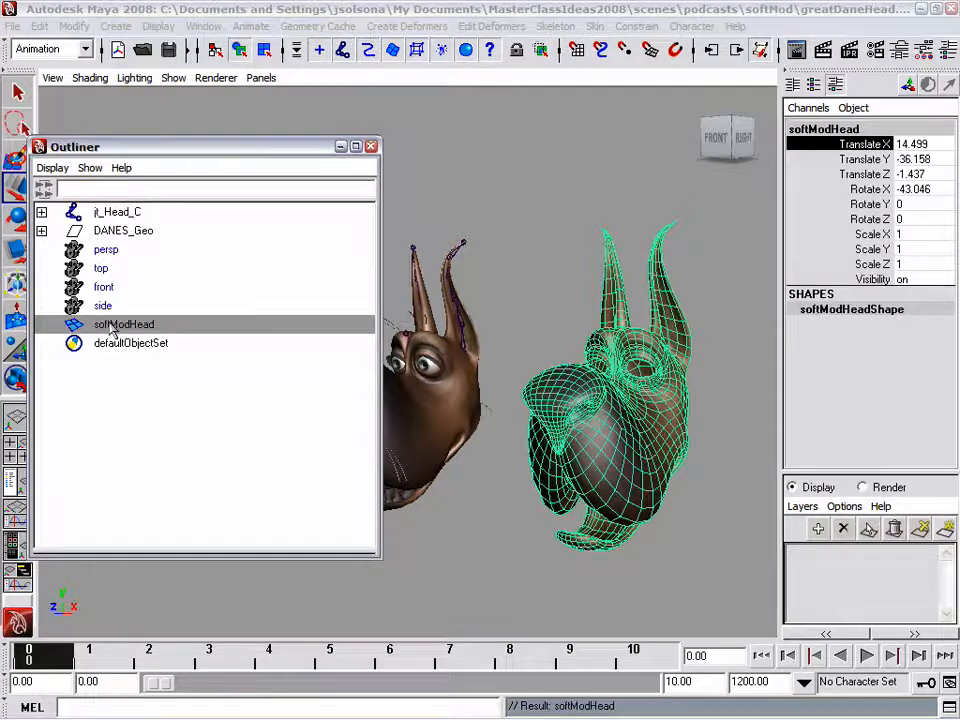
click(343, 148)
Create a blend shape on the original head with softModHead as target, using local origin, topology check and Front of chain deformation order
alt+drag(583, 404, 553, 322)
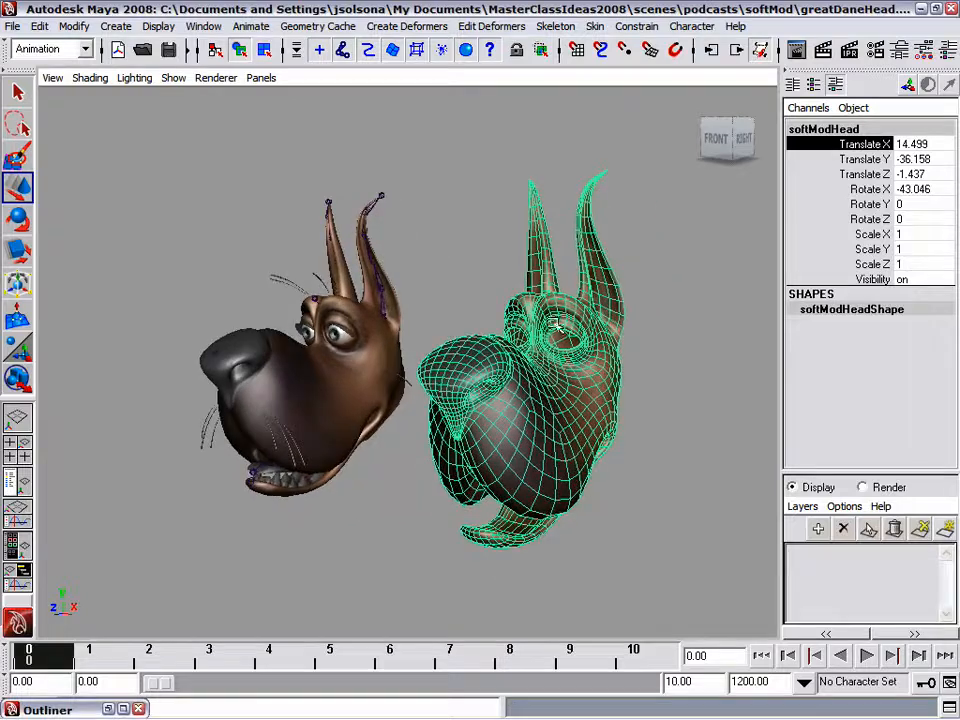
shift+click(398, 332)
key(space)
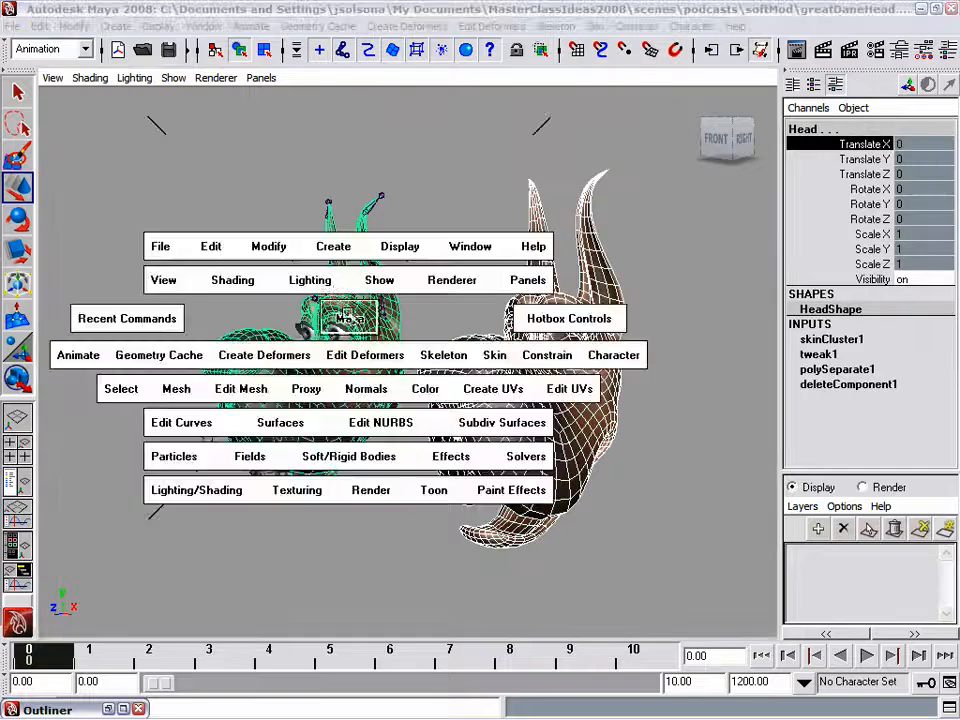
click(355, 356)
click(293, 352)
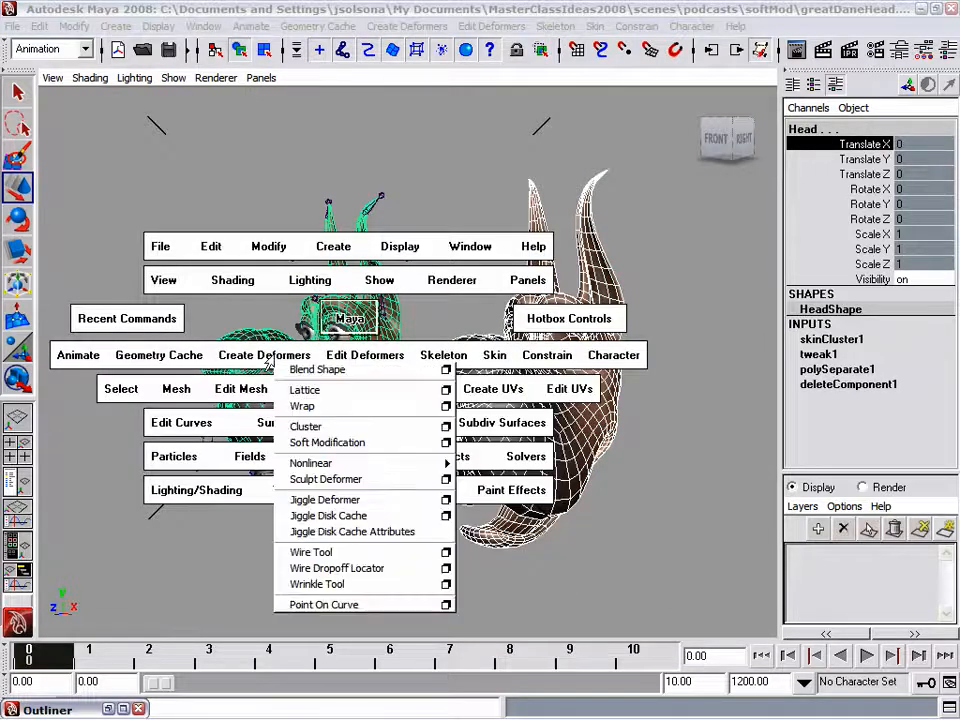
click(446, 370)
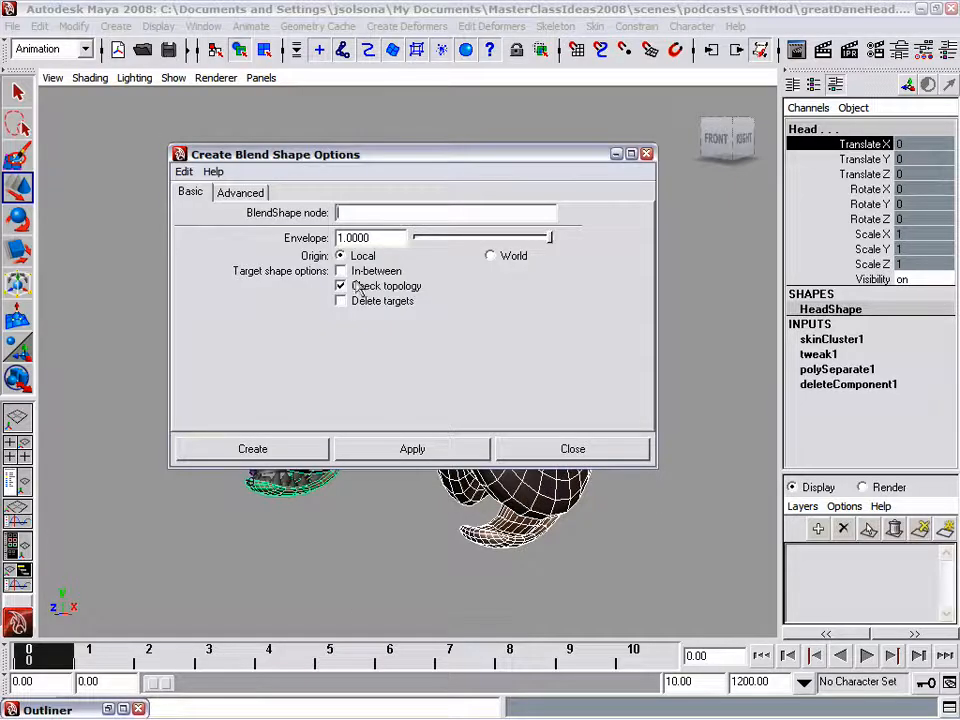
click(249, 194)
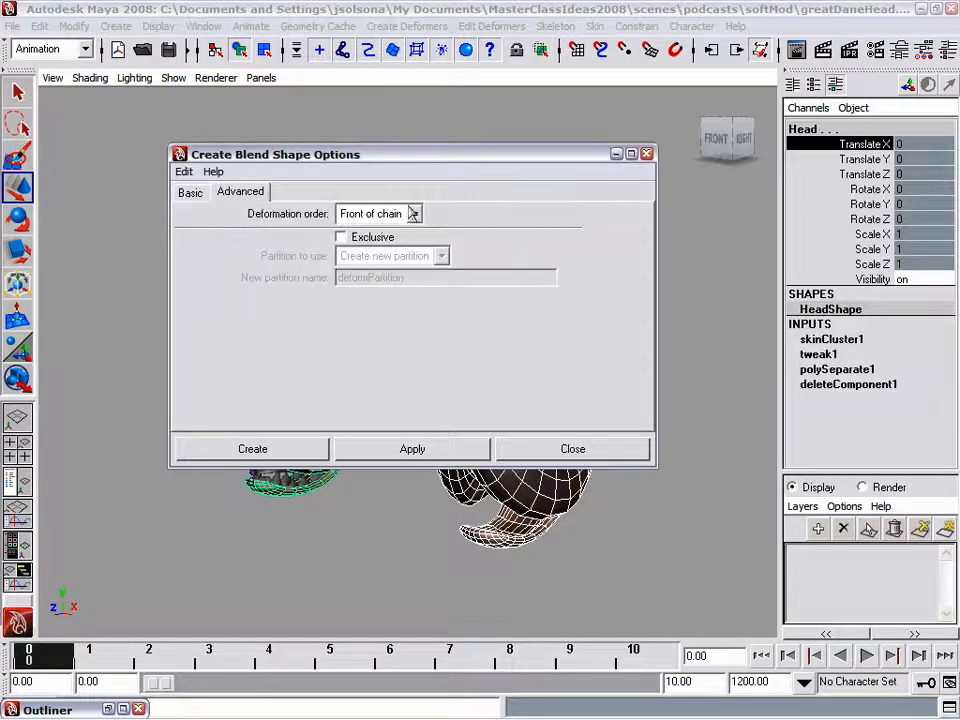
click(189, 193)
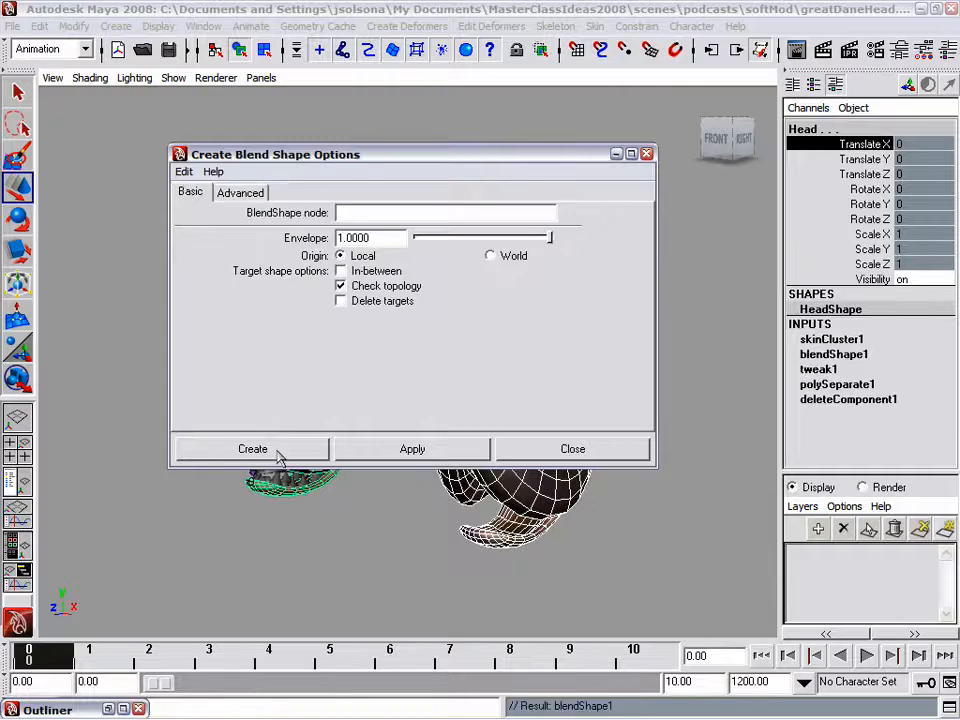
click(281, 451)
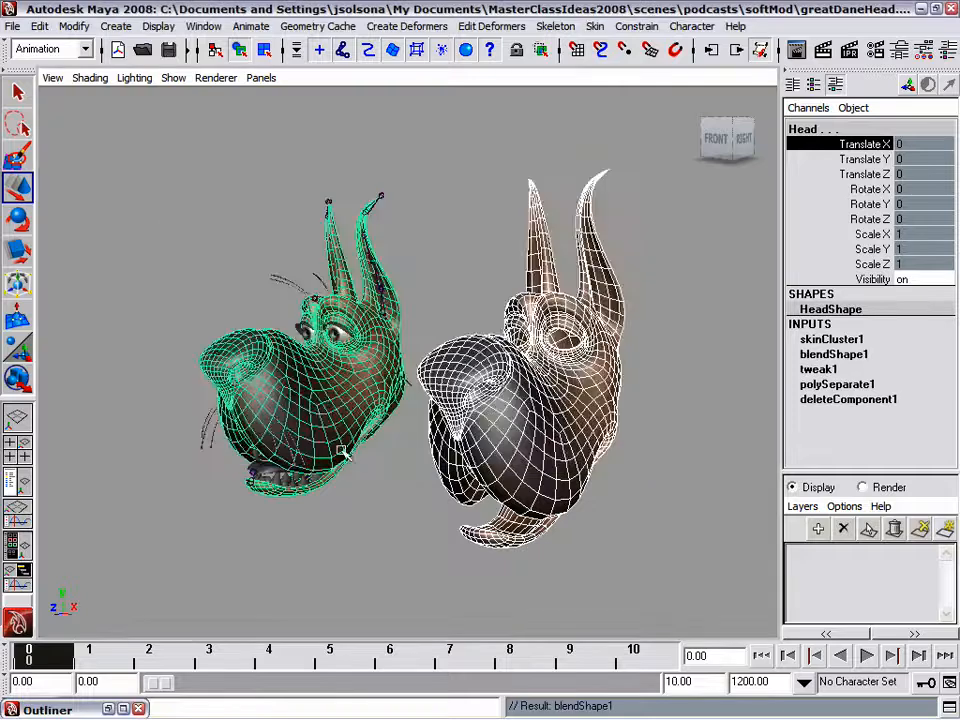
Set the softModHead target weight to 1 in the original head's blend shape
click(830, 354)
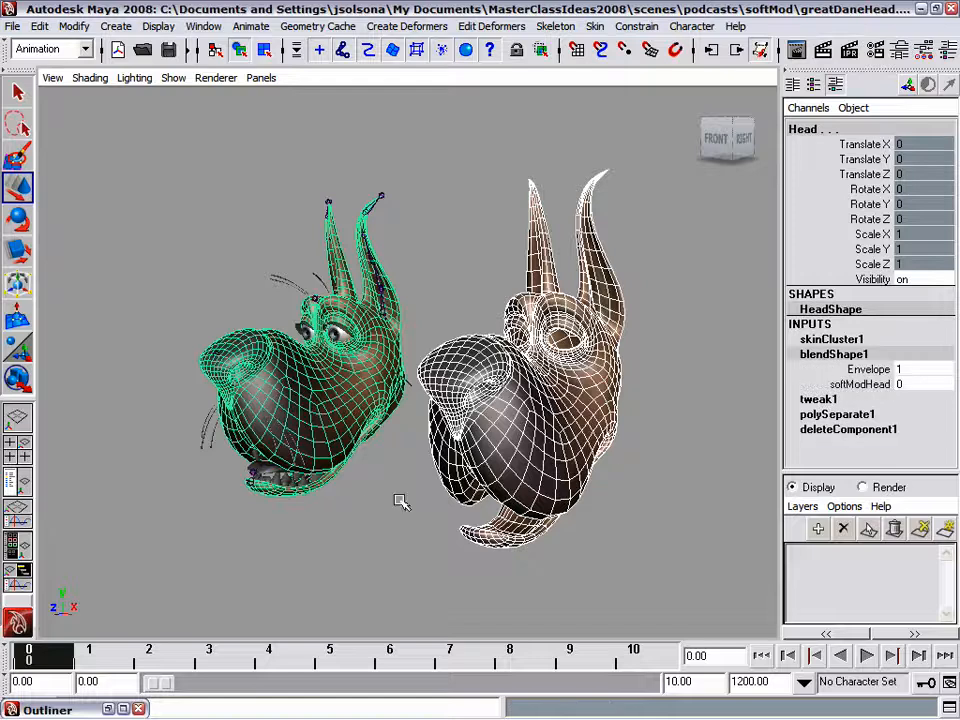
click(450, 216)
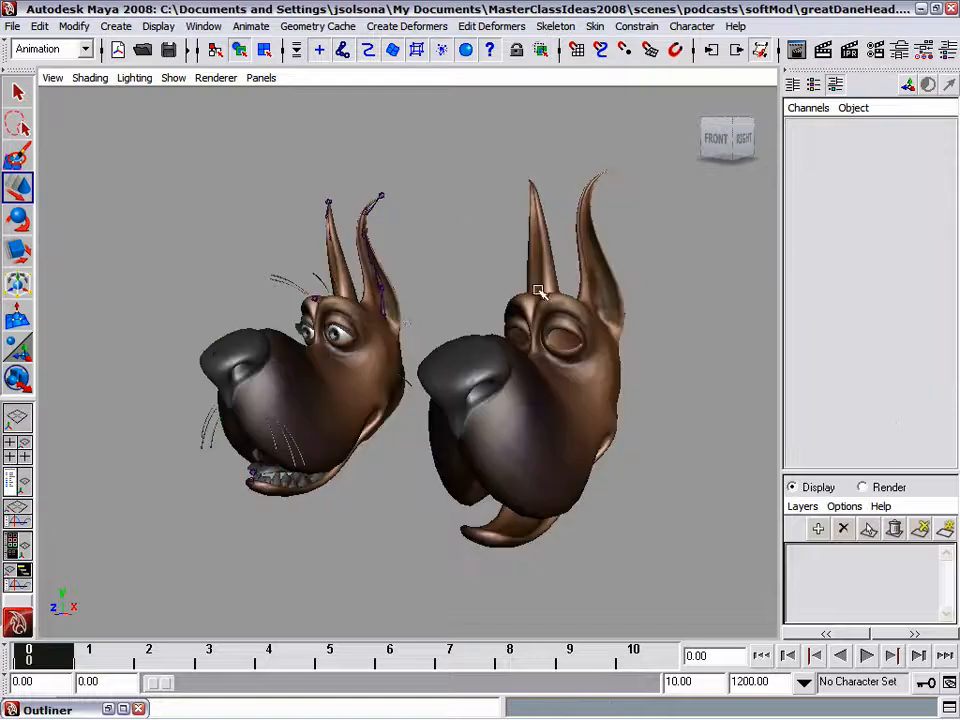
click(389, 338)
click(834, 354)
click(910, 385)
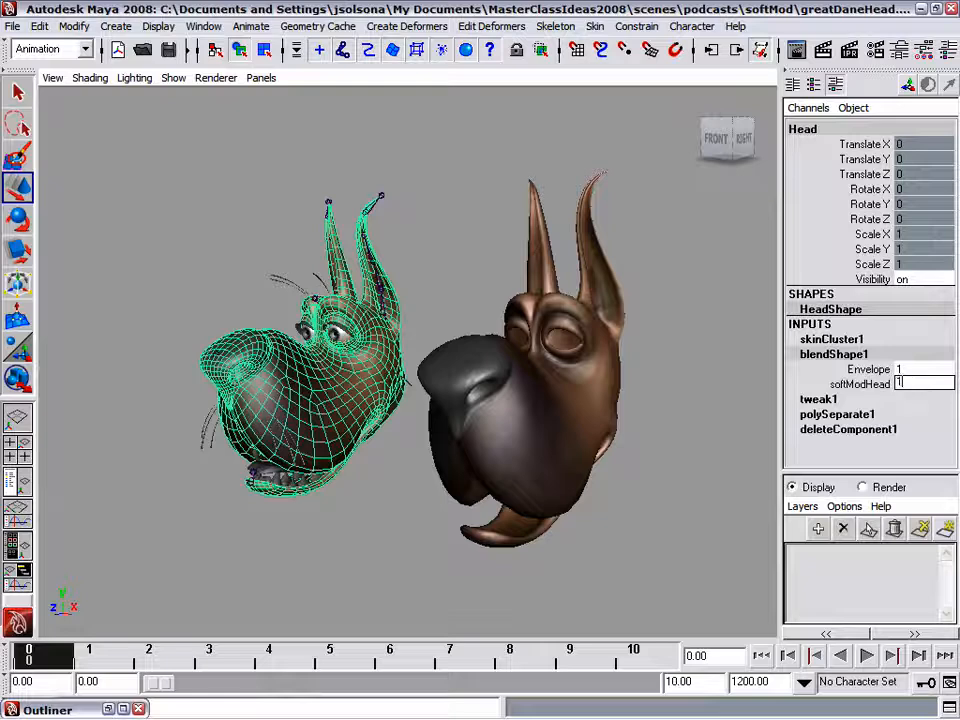
text(1)
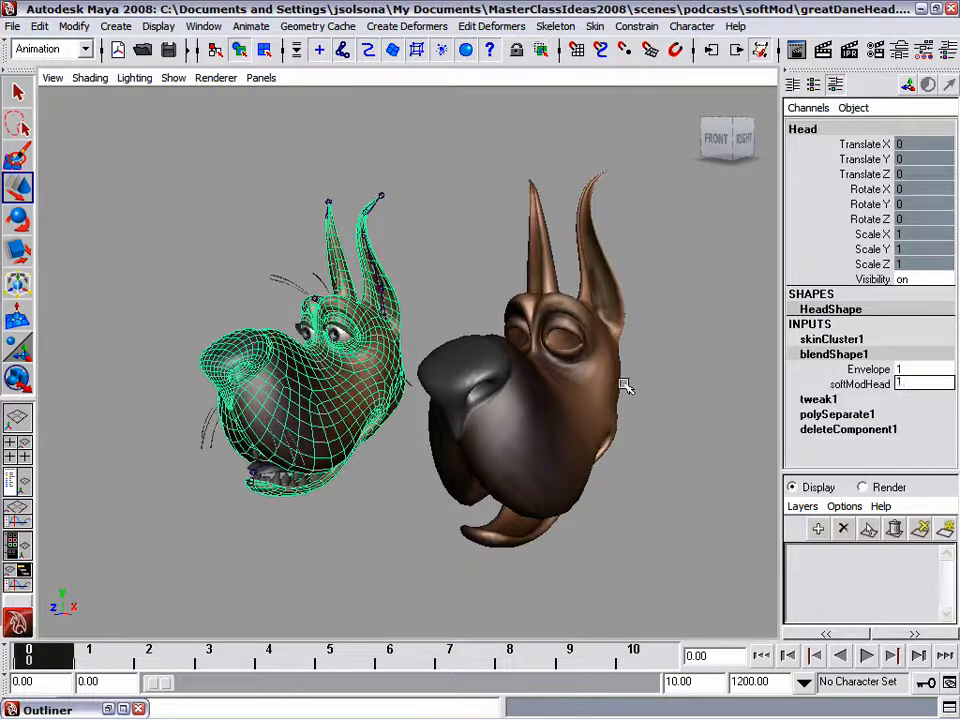
Test the blend shape by moving a vertex at the back of softModHead along X, undo it and return to object selection
click(615, 385)
right_click(622, 383)
click(620, 385)
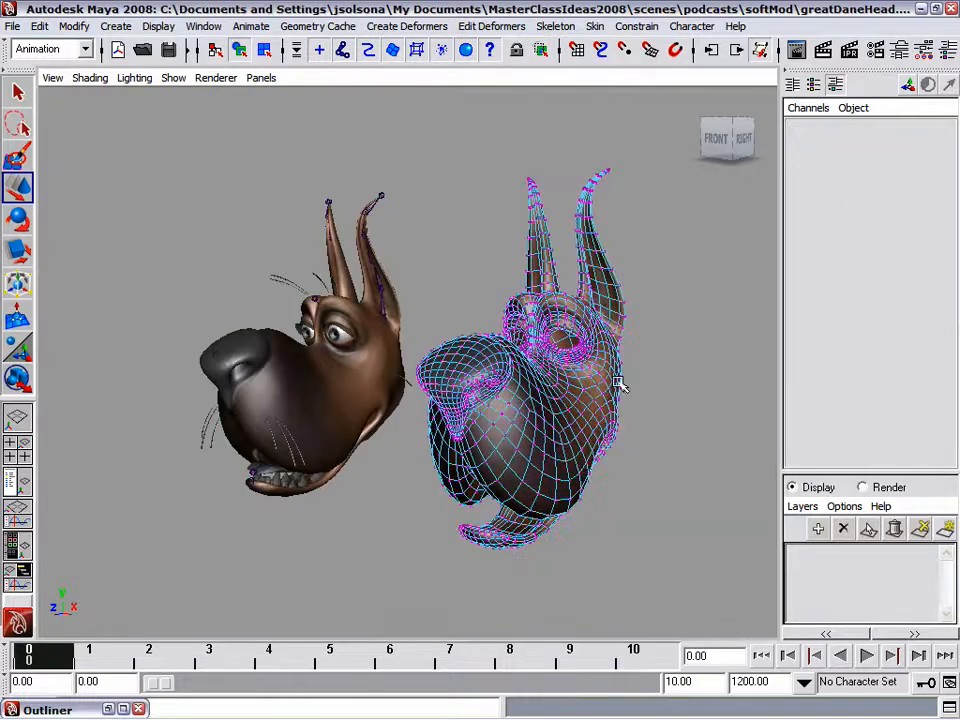
click(612, 384)
mouse_move(684, 388)
mouse_down()
mouse_move(798, 406)
mouse_move(721, 402)
mouse_move(750, 411)
mouse_move(737, 413)
mouse_move(690, 402)
mouse_up()
key(ctrl+z)
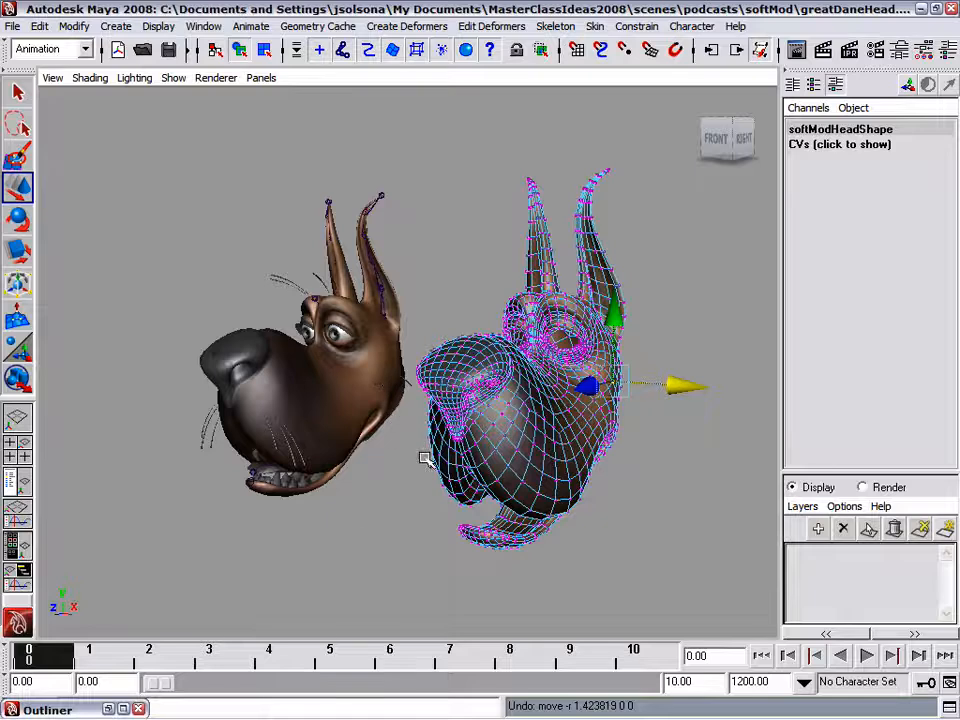
key(F8)
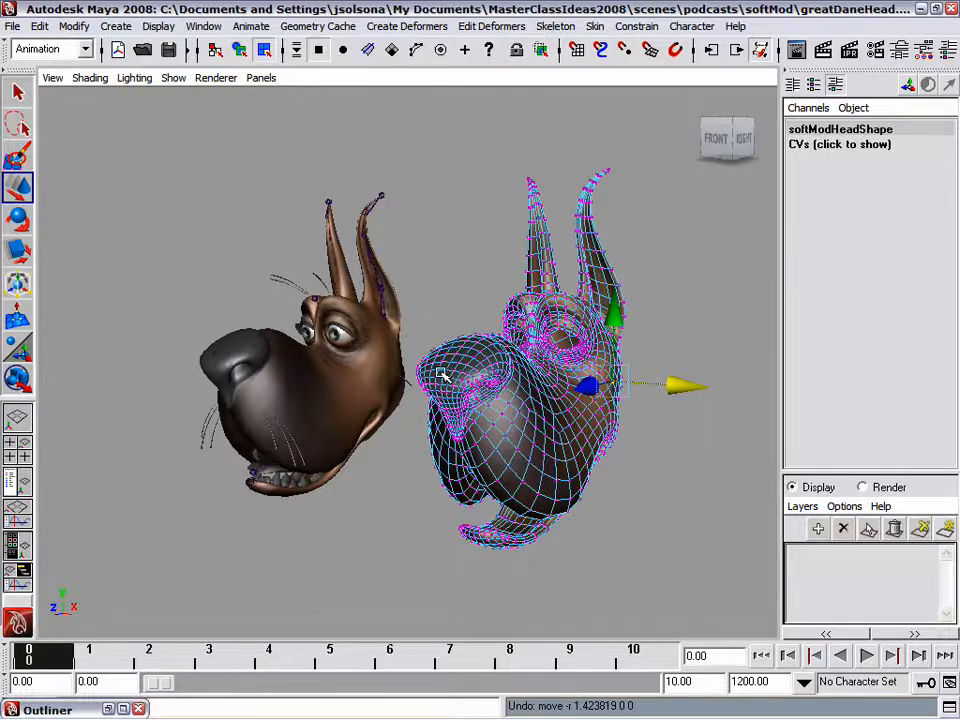
key(F8)
Create a soft modification from a single vertex on the rear cheek of softModHead and close the tool settings
alt+drag(442, 306, 451, 334)
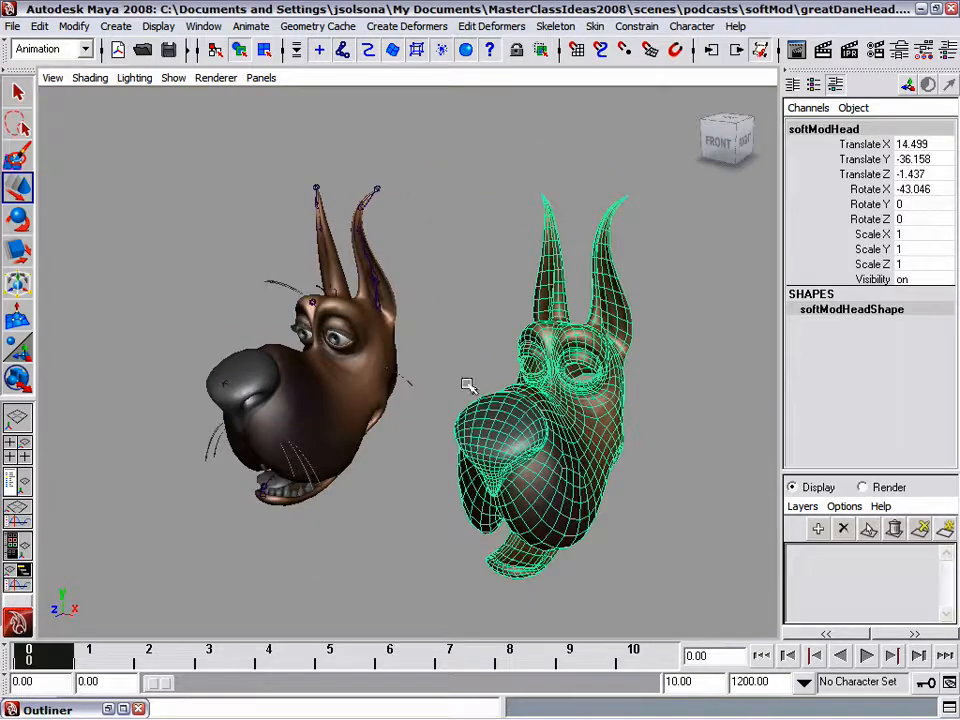
alt+drag(520, 410, 596, 409)
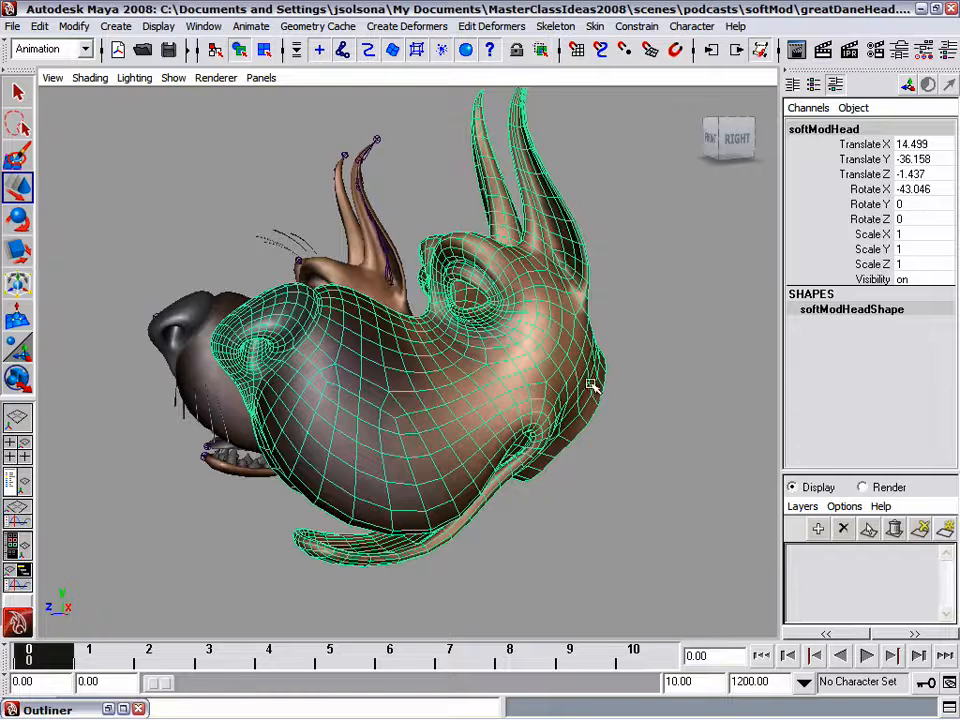
key(F8)
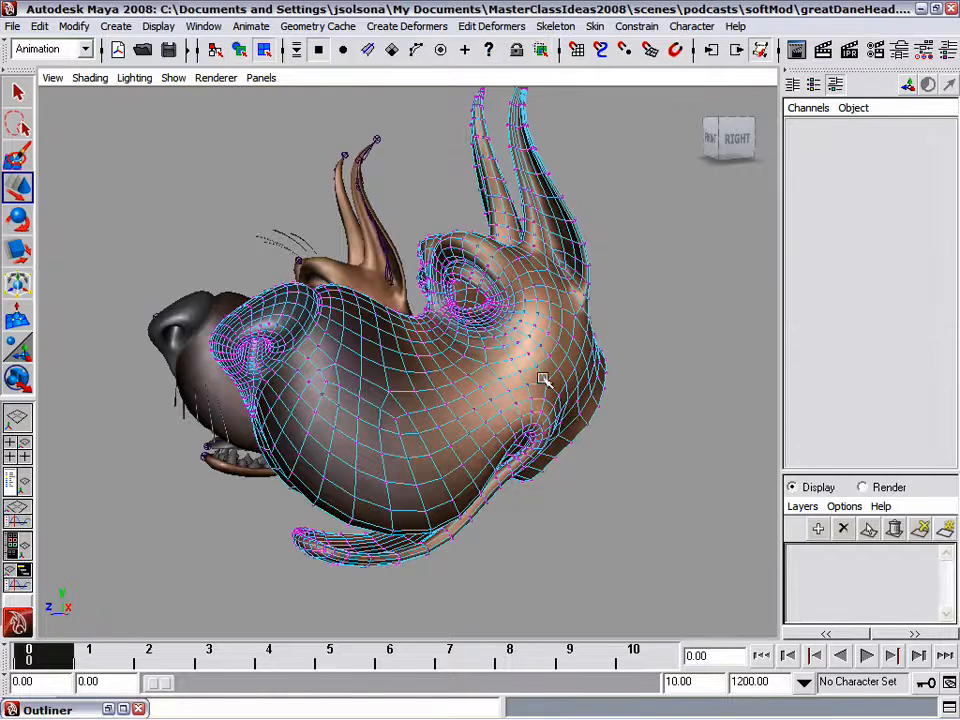
click(549, 386)
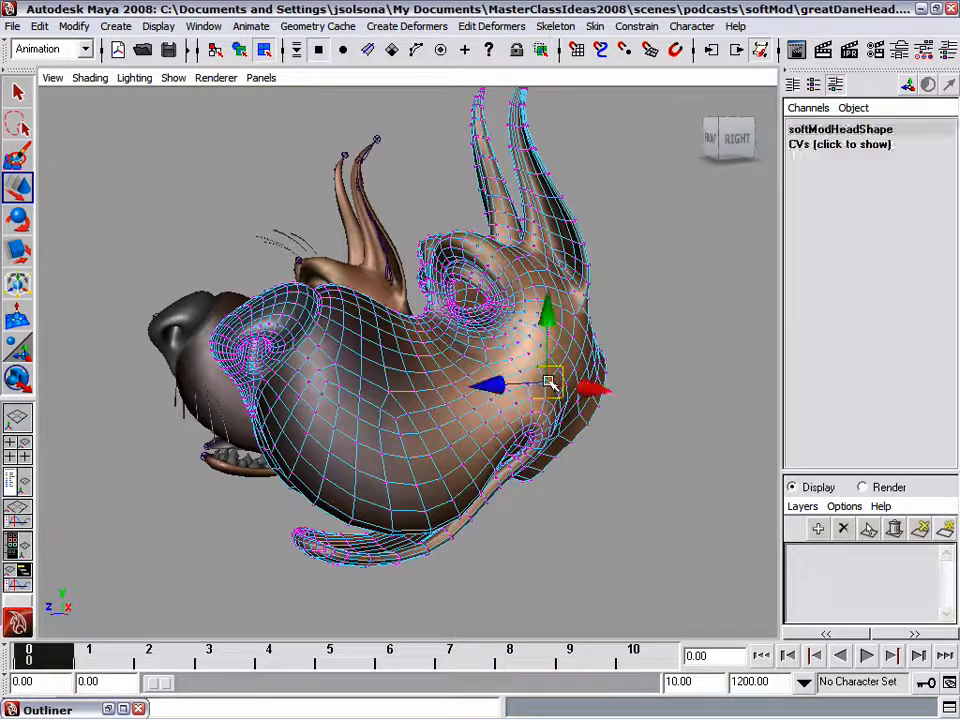
double_click(17, 315)
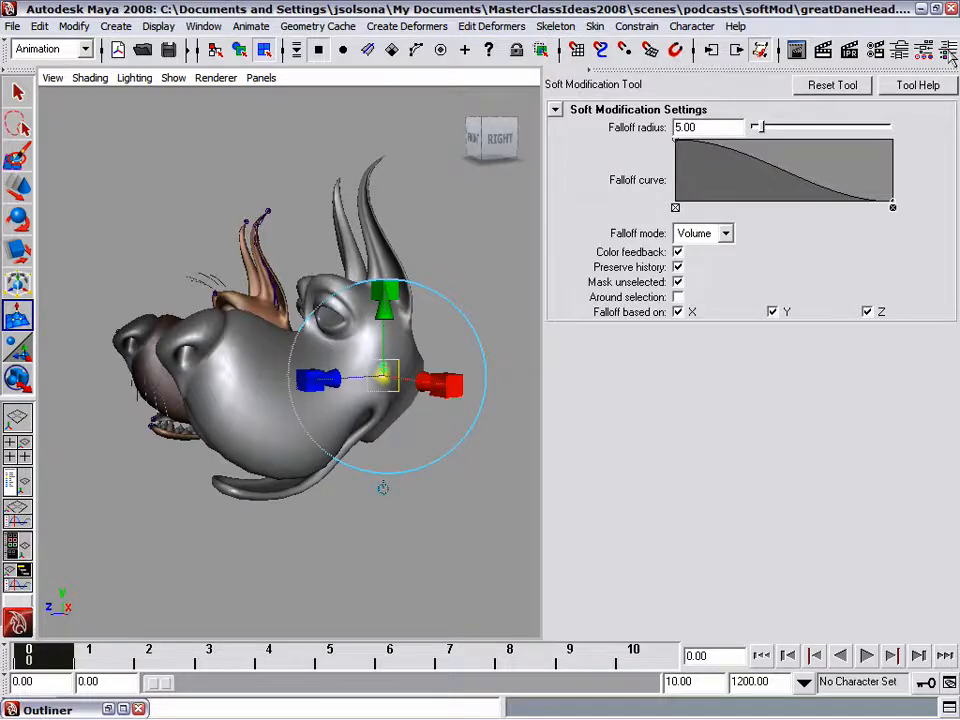
click(950, 54)
Use the Edit Membership Tool to add all vertices of softModHead to the soft modification's set
alt+drag(534, 463, 588, 454)
alt+middle_drag(588, 454, 462, 468)
alt+drag(462, 468, 429, 467)
key(space)
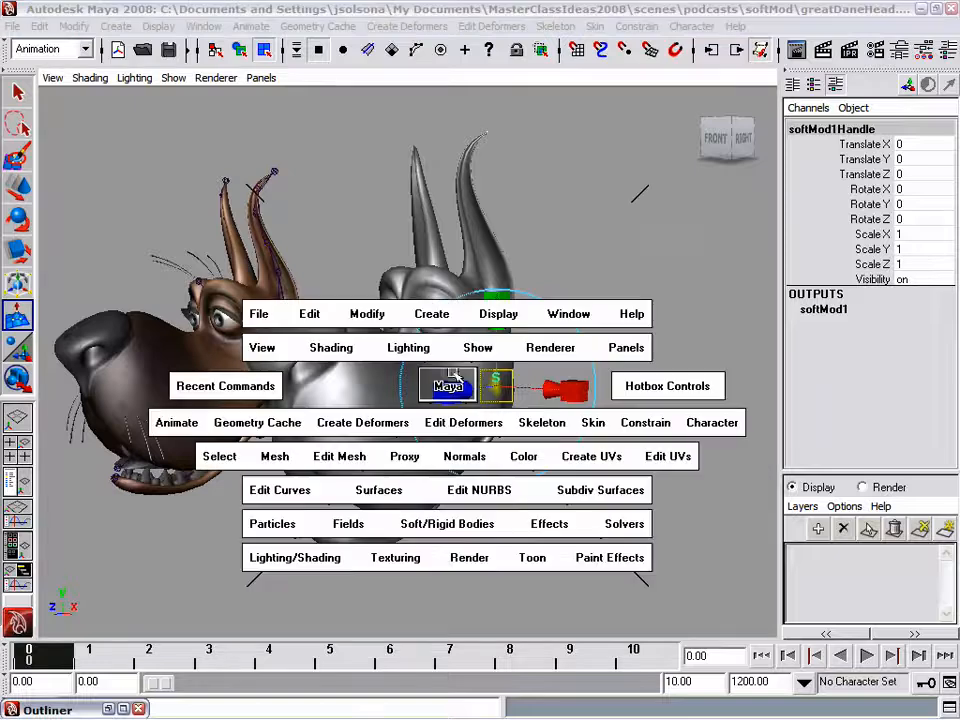
click(485, 424)
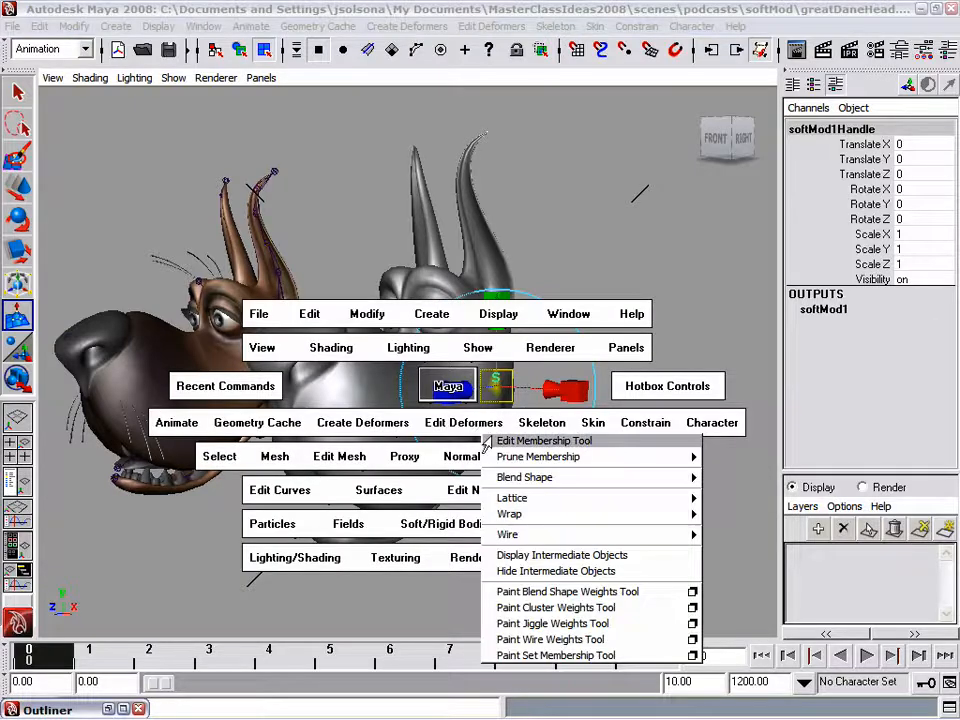
click(489, 441)
drag(611, 111, 231, 617)
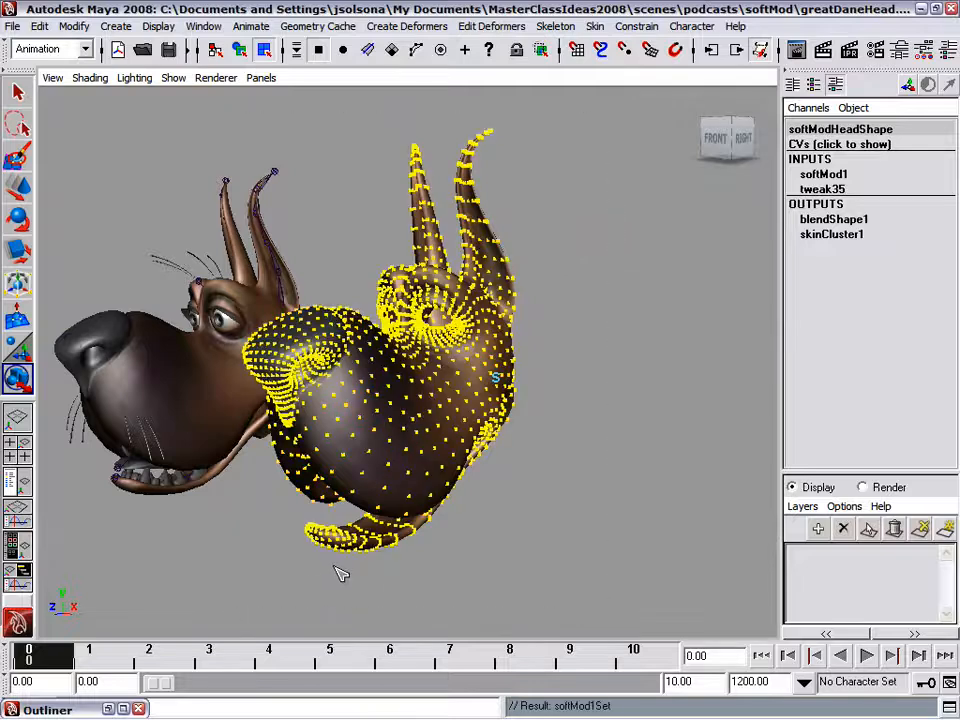
Test the soft modification by moving softMod1Handle about 2.96 units along X, and undo the move
alt+drag(455, 474, 483, 263)
alt+drag(538, 430, 585, 307)
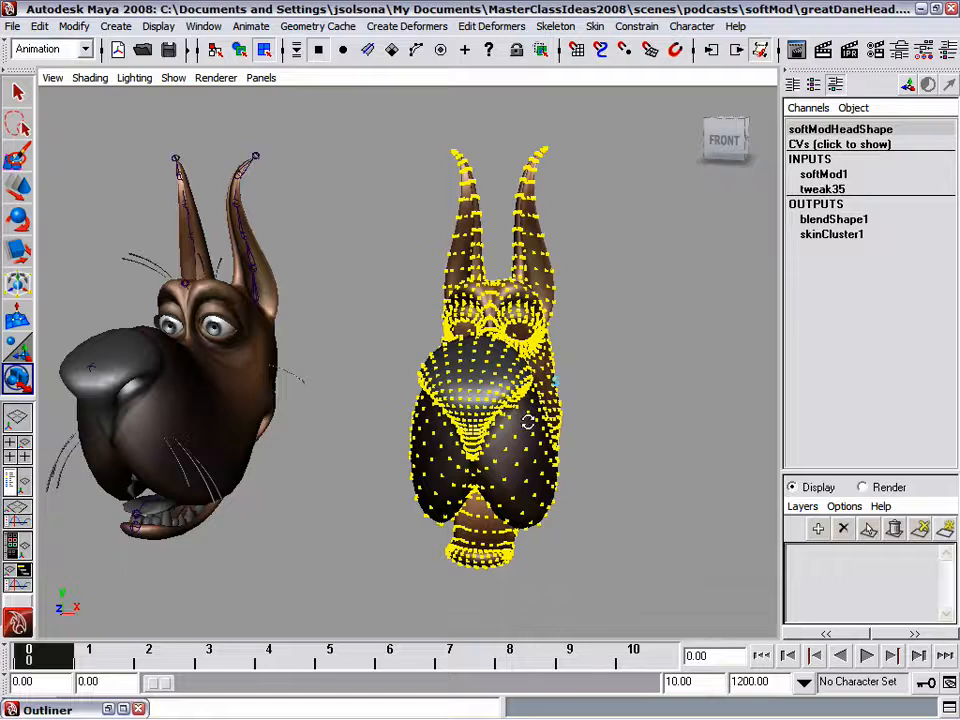
alt+drag(536, 428, 522, 432)
key(w)
alt+drag(639, 437, 613, 441)
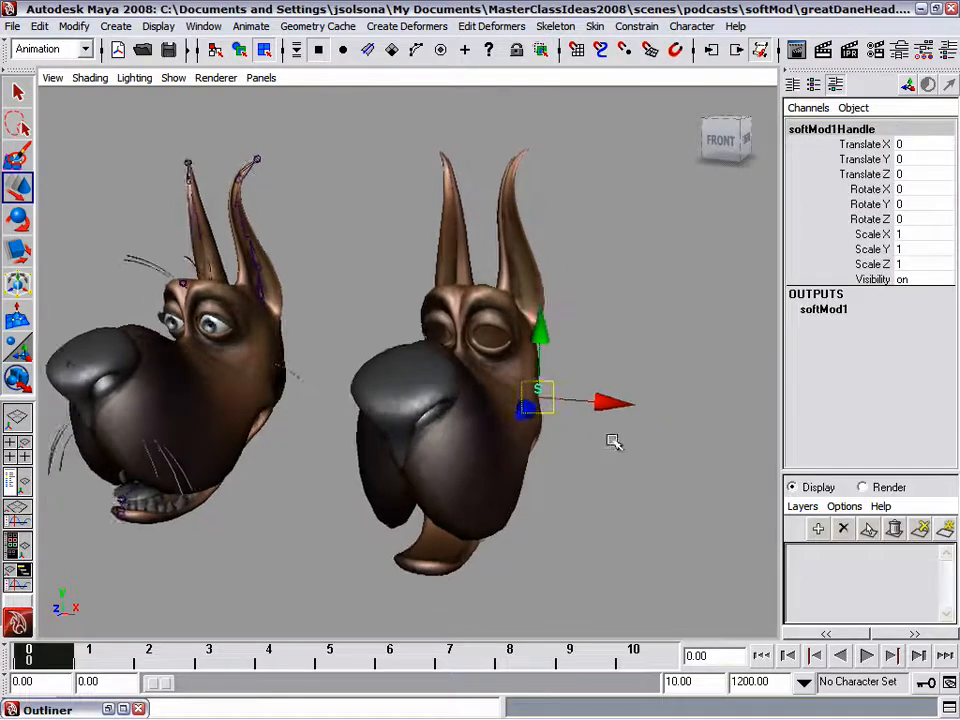
alt+right_drag(613, 441, 557, 442)
drag(580, 397, 645, 405)
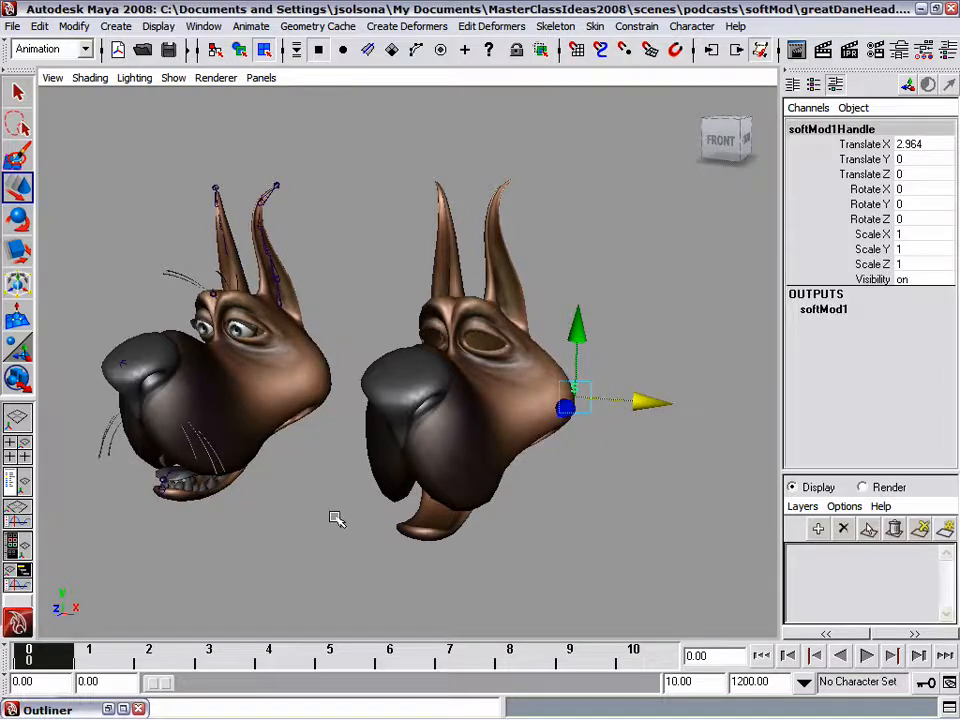
key(z)
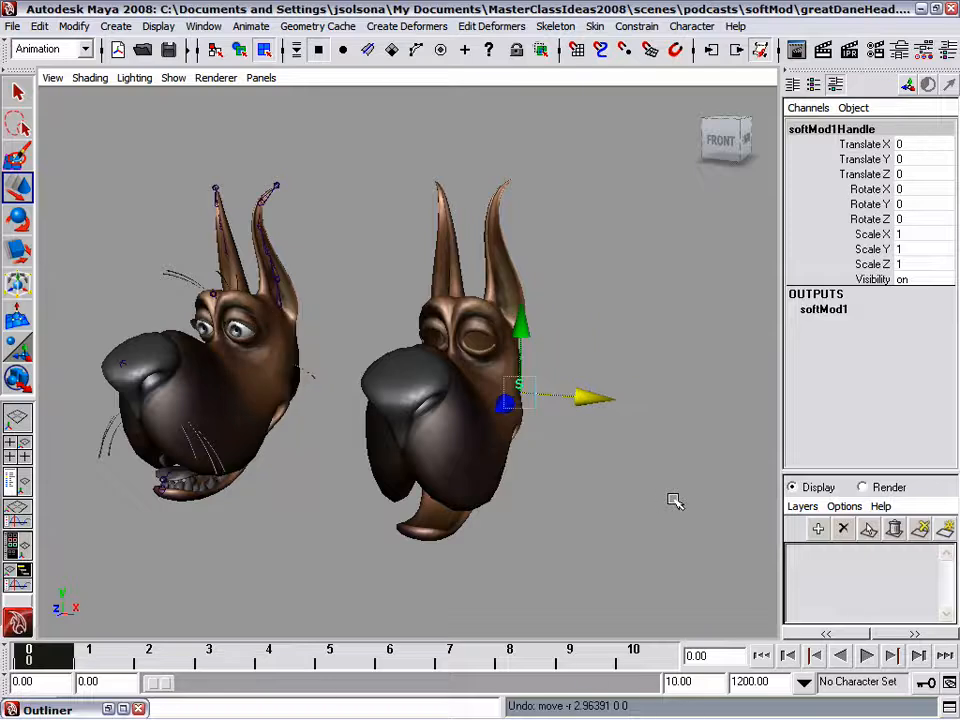
Test the rig by rotating the original head's jt_Head_C joint to turn the face sideways
alt+drag(541, 506, 512, 495)
alt+middle_drag(512, 495, 569, 515)
mouse_move(569, 515)
alt+right_down()
mouse_move(596, 516)
mouse_move(588, 512)
alt+right_up()
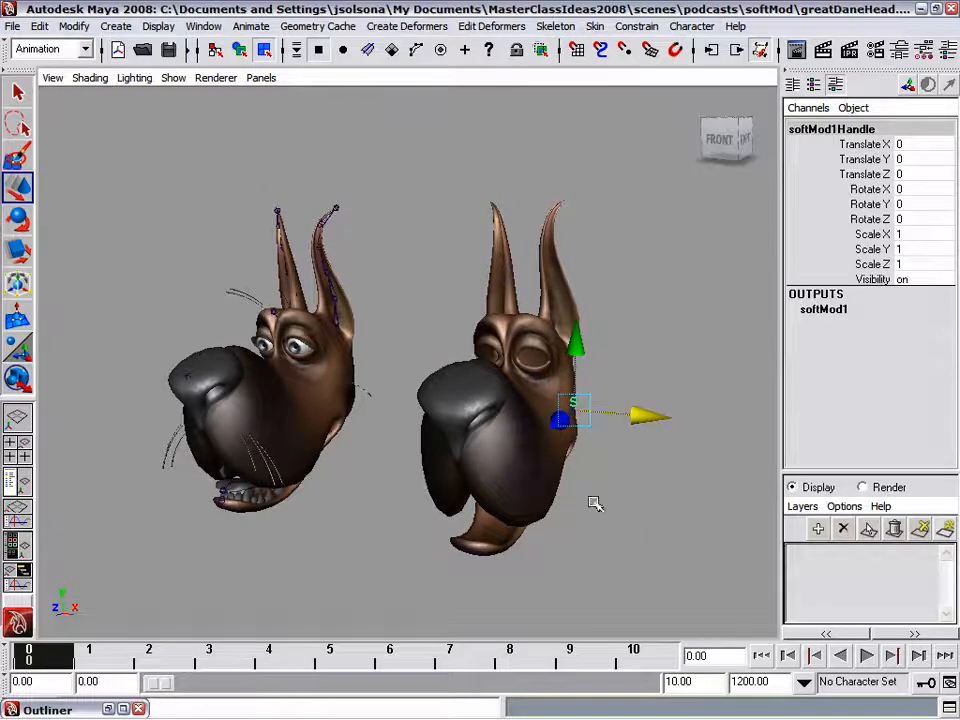
alt+drag(546, 497, 425, 443)
click(499, 421)
click(432, 453)
alt+drag(510, 454, 438, 481)
click(530, 431)
drag(312, 385, 402, 381)
key(e)
Select softMod1Handle in the Outliner and move it about 3.95 units along X with the head joint turned
key(space)
drag(514, 459, 485, 457)
drag(257, 150, 624, 198)
click(528, 394)
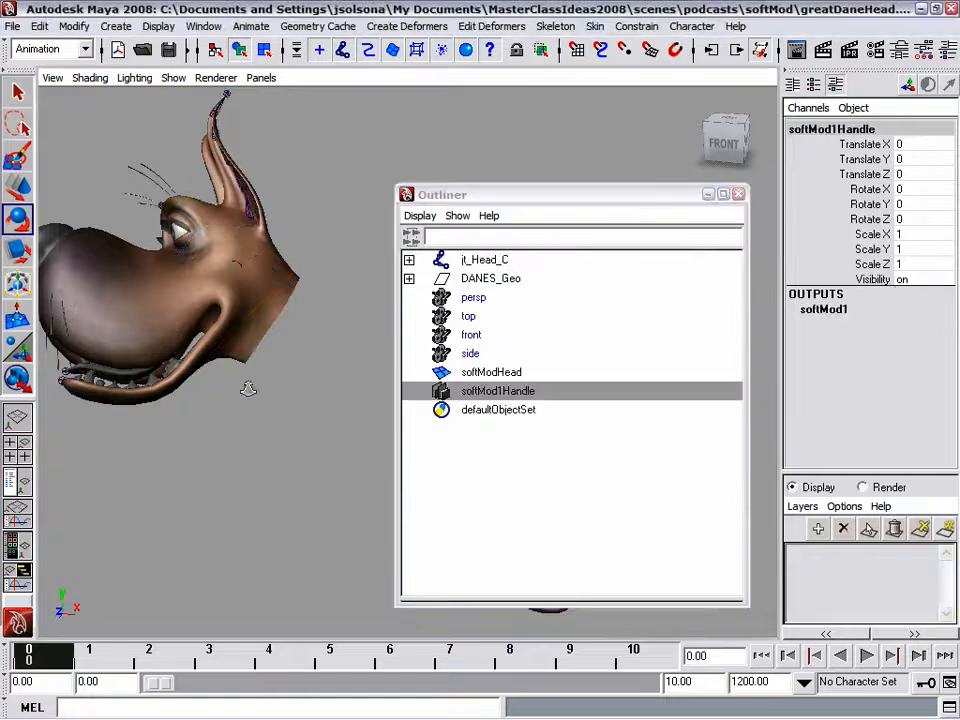
alt+right_drag(260, 386, 207, 386)
alt+right_drag(279, 367, 180, 363)
click(720, 198)
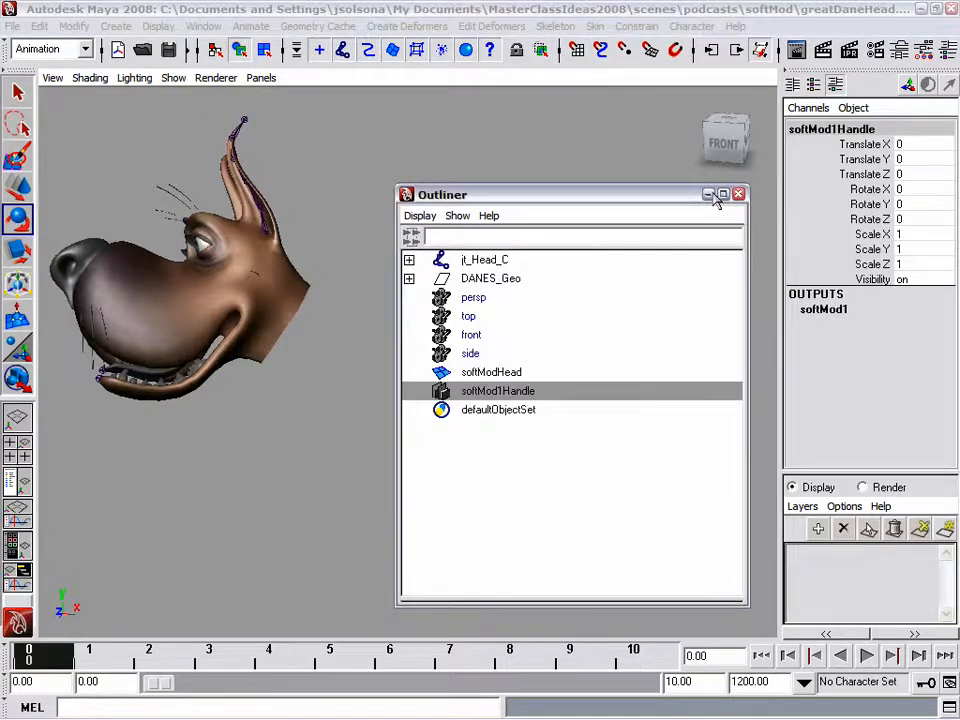
click(710, 195)
alt+drag(390, 443, 396, 450)
key(w)
drag(672, 400, 735, 399)
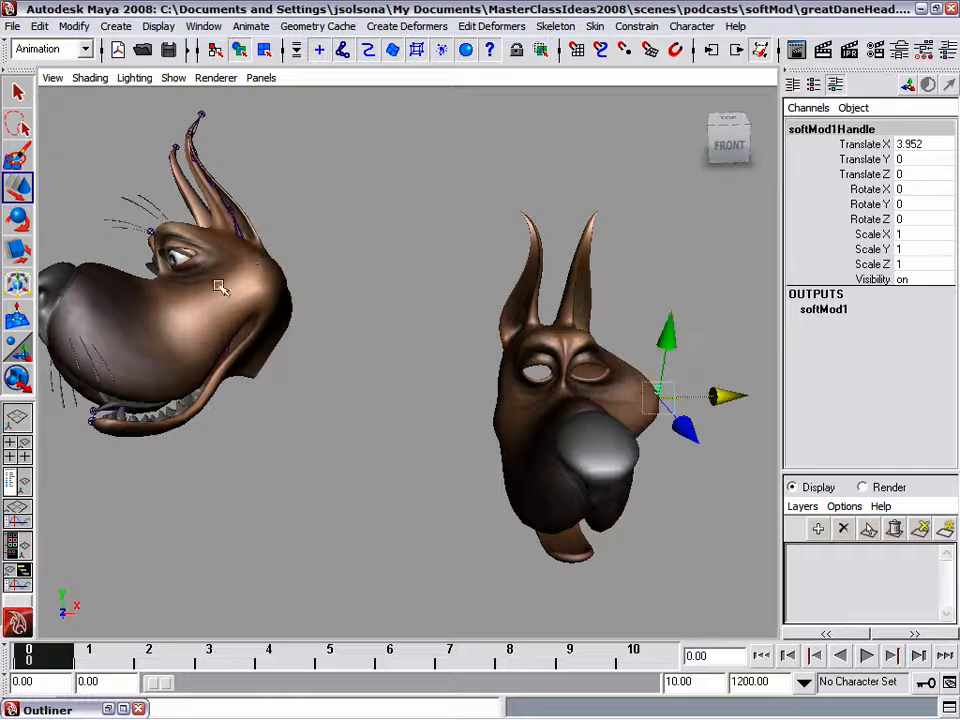
Inspect the deformed cheek on the turned original head, and undo the handle move and the last joint rotation
alt+drag(237, 272, 452, 390)
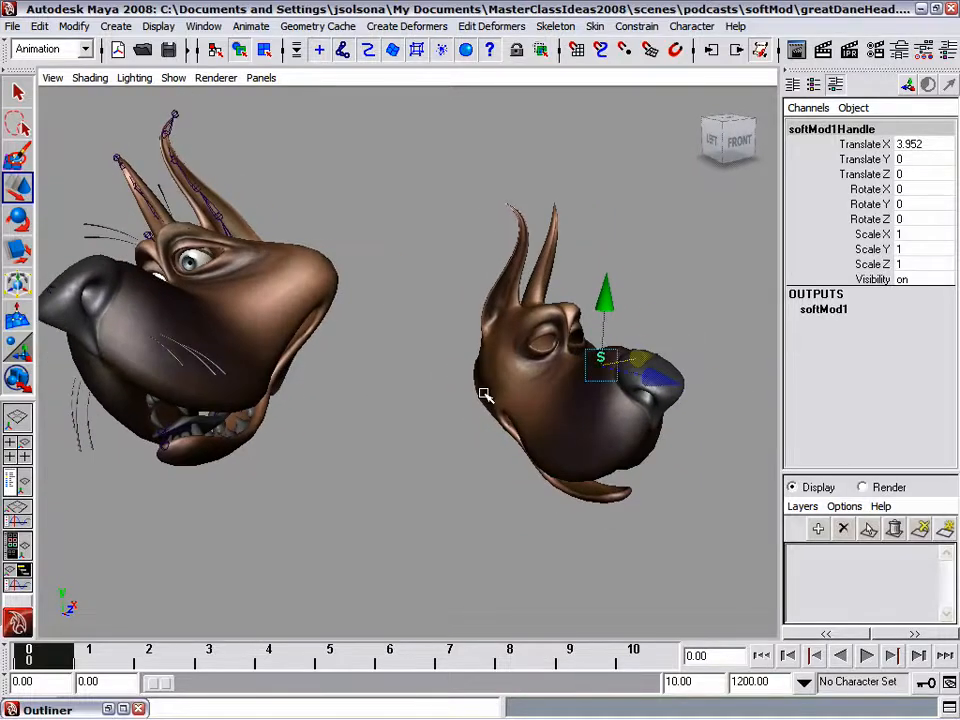
key(ctrl+z)
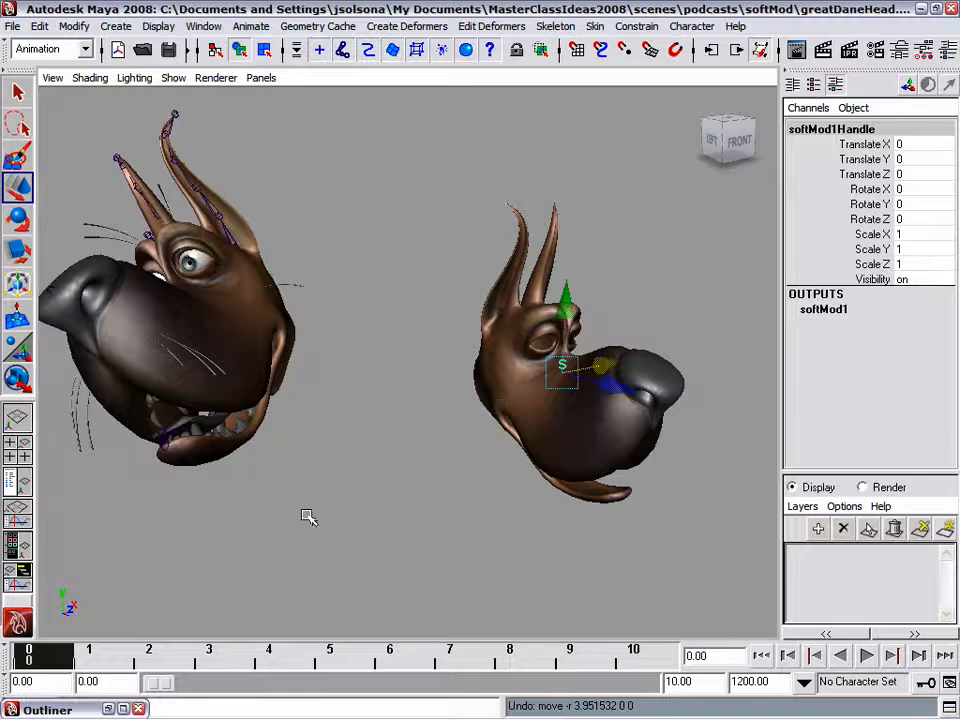
key(ctrl+z)
key(ctrl+z)
key(ctrl+z)
Clear the selection and create a locator in the scene
alt+drag(542, 510, 336, 403)
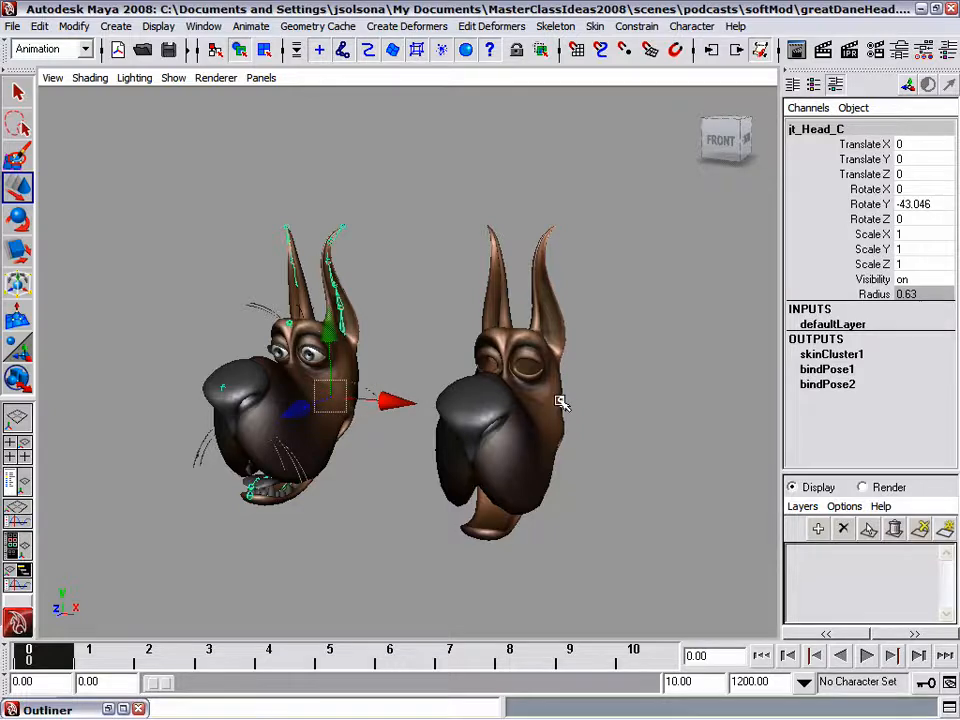
alt+right_drag(300, 447, 530, 415)
alt+middle_drag(358, 437, 460, 425)
alt+drag(510, 400, 498, 328)
click(502, 331)
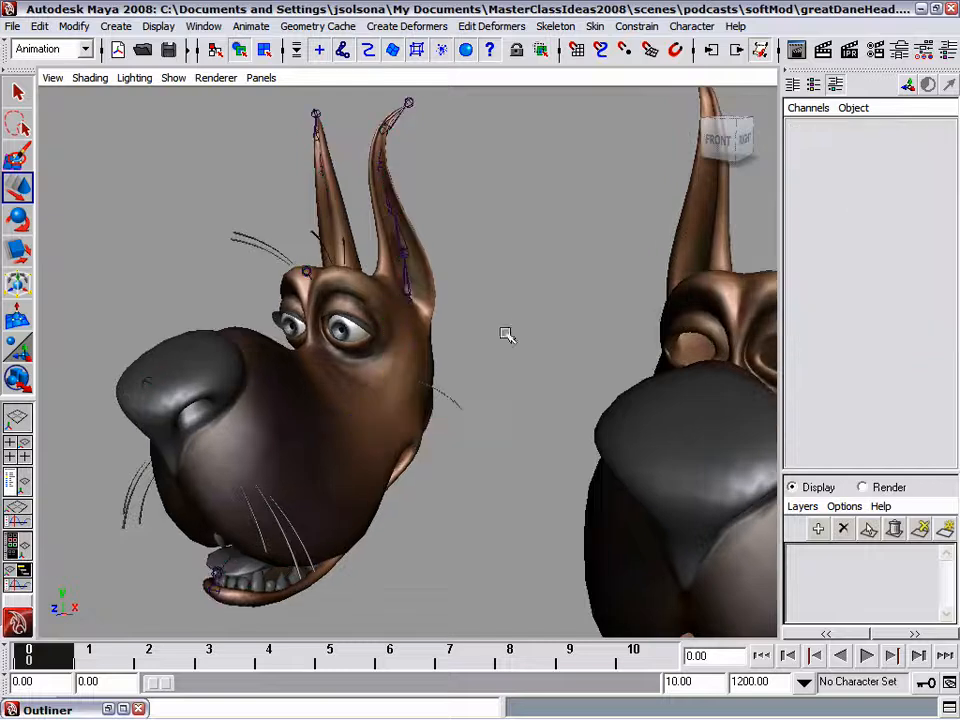
click(116, 26)
click(156, 312)
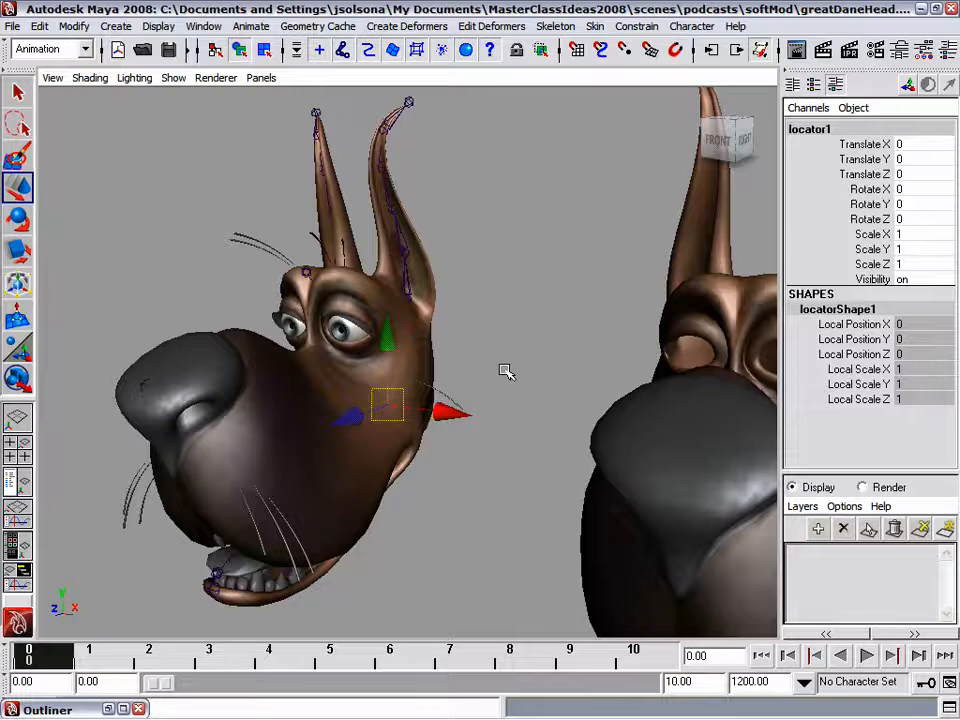
Group the locator by itself and expand the new group in the Outliner
key(space)
drag(525, 456, 487, 464)
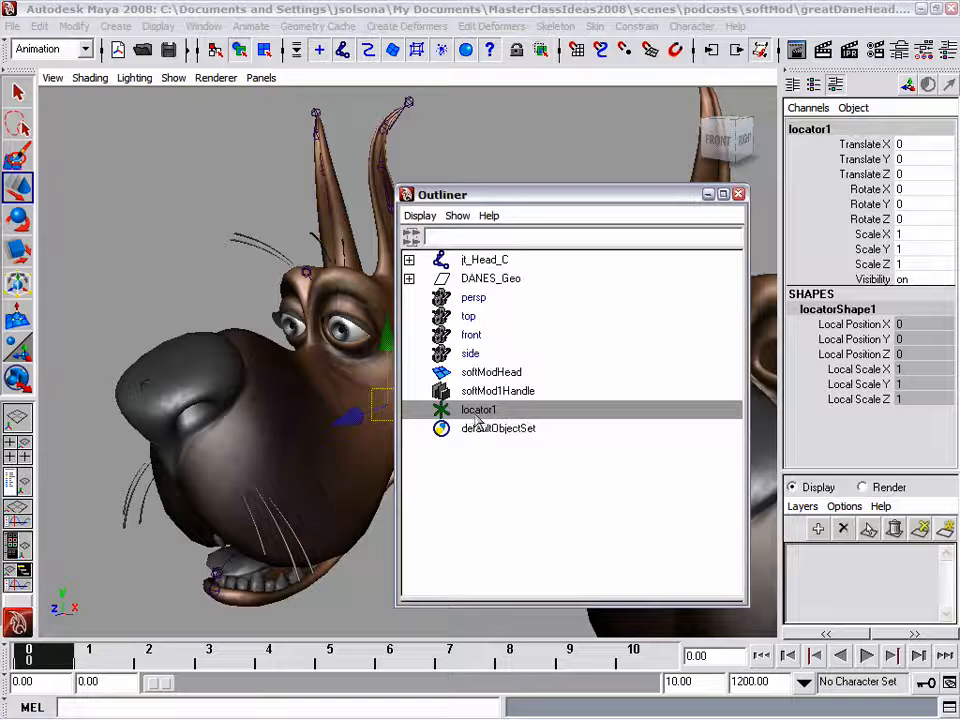
key(ctrl+g)
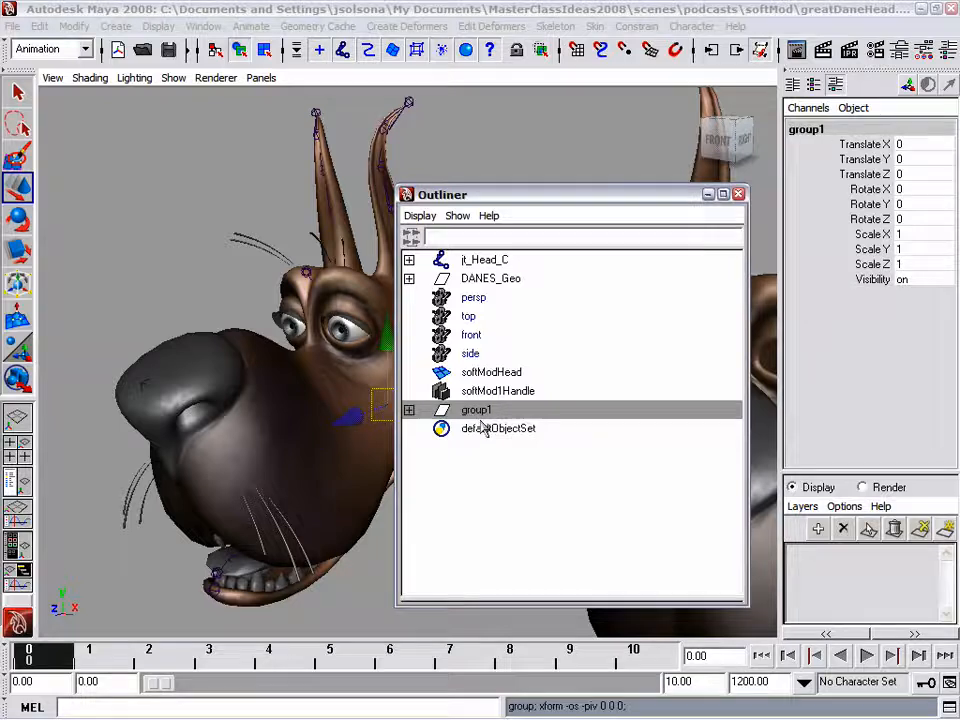
click(409, 411)
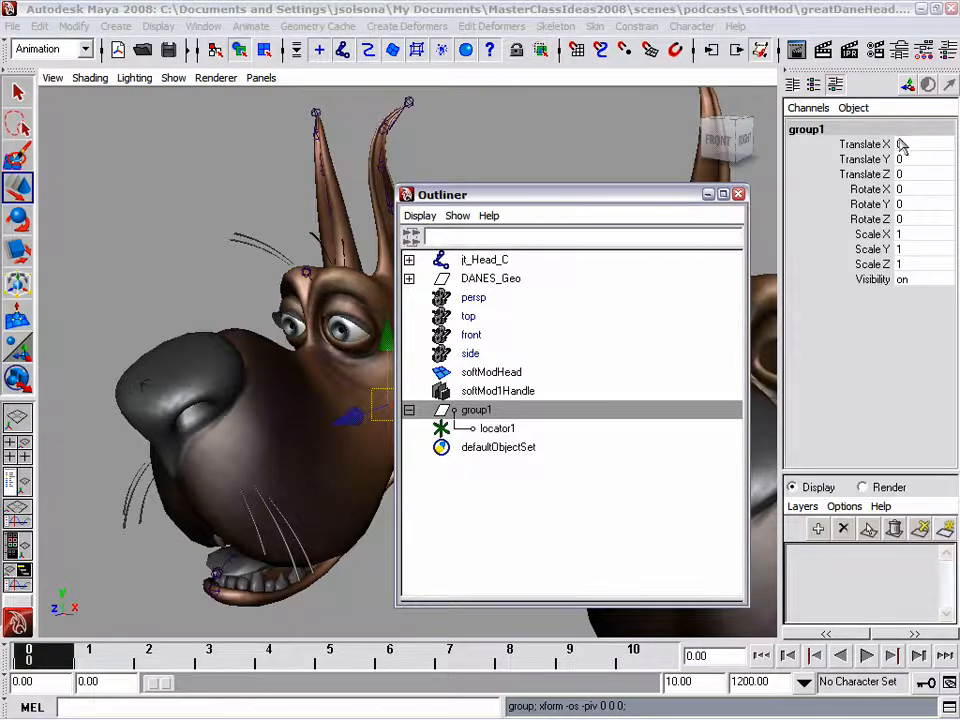
Rename the group as softModCtrlGroup and the locator inside it as softModCtrl
drag(665, 205, 659, 205)
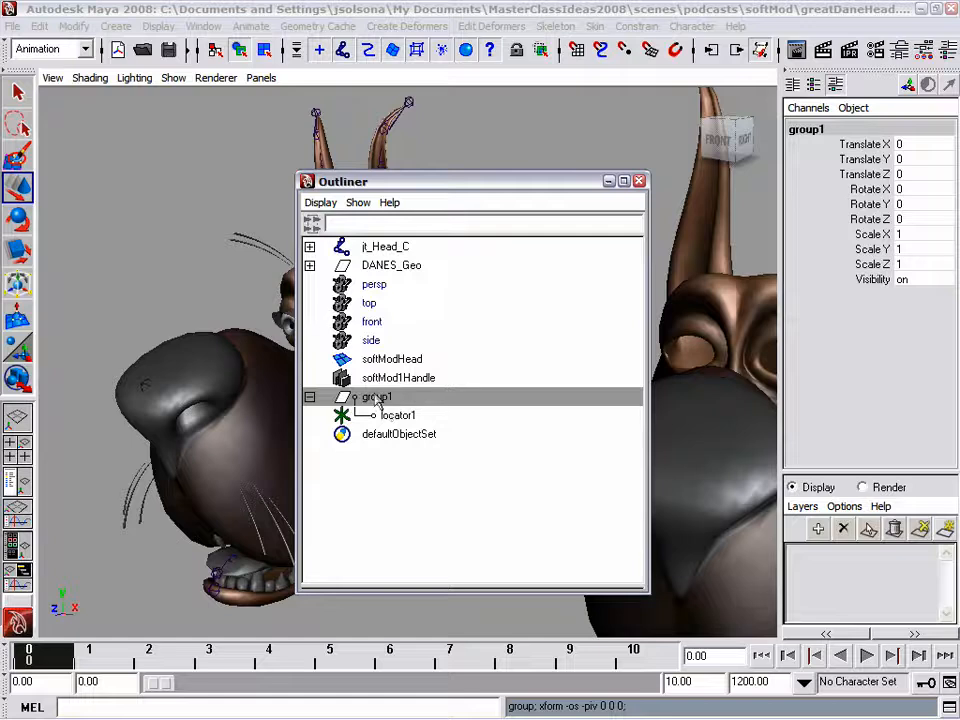
double_click(376, 398)
text(softModCtrlGroup)
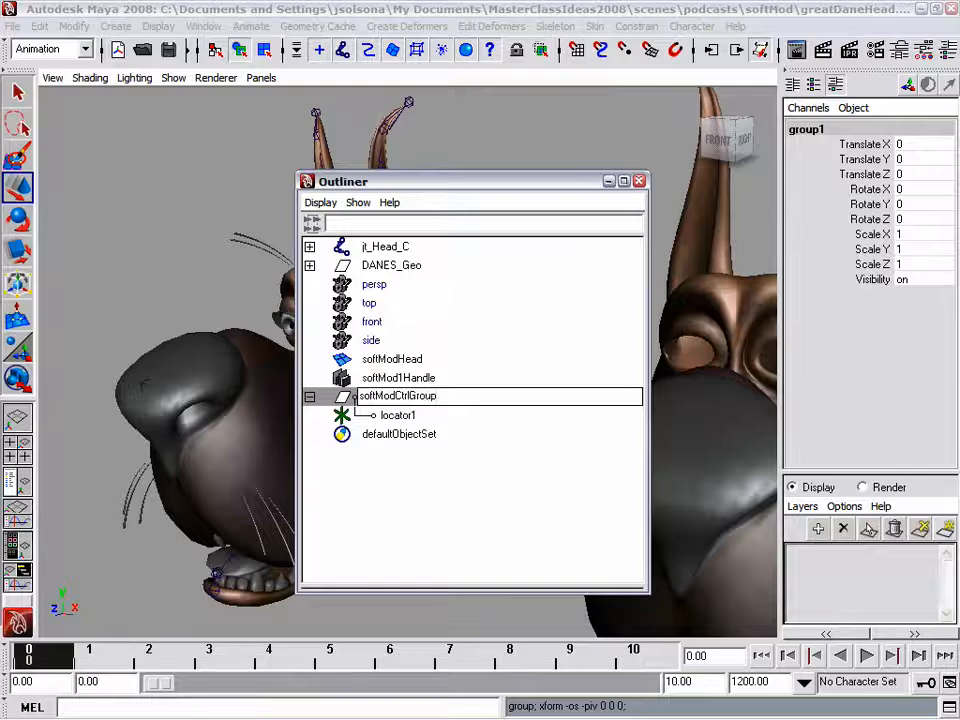
key(Return)
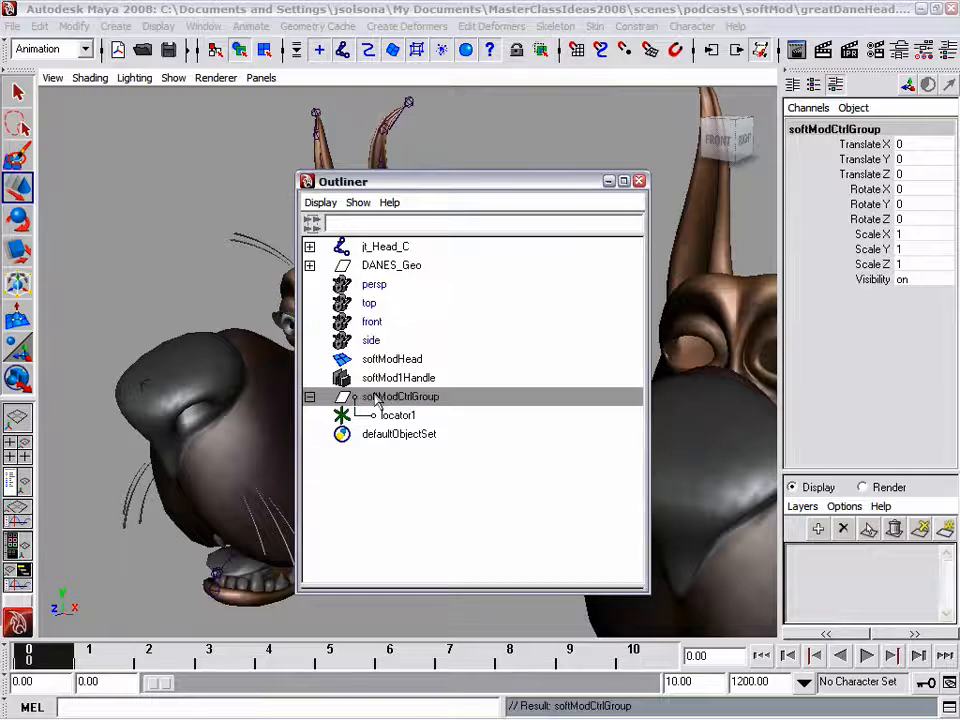
double_click(396, 415)
text(s)
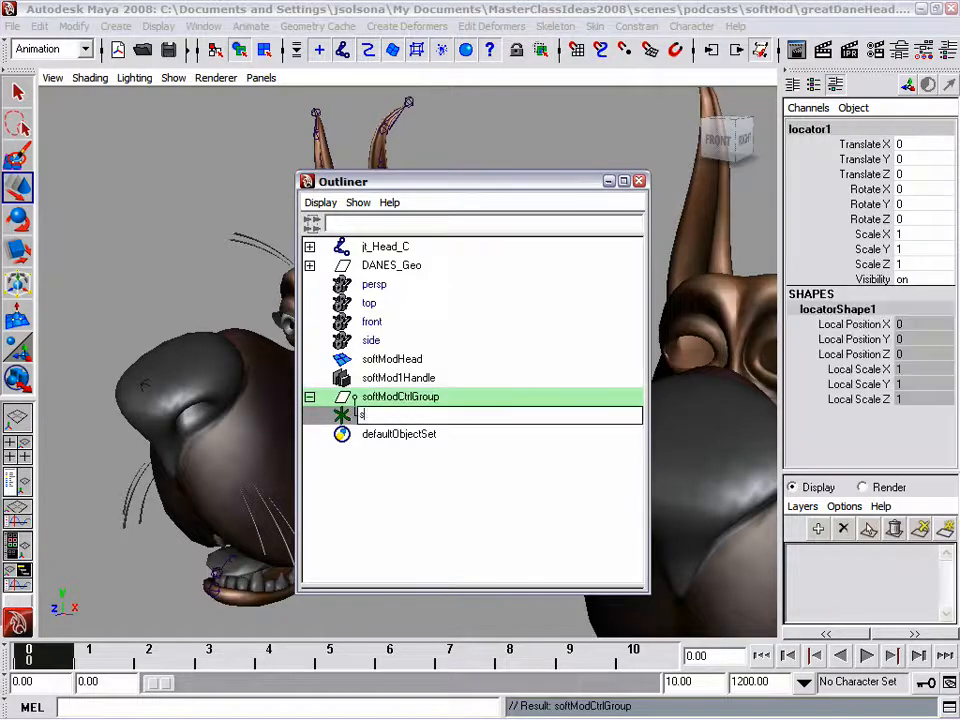
text(oftModCtrl)
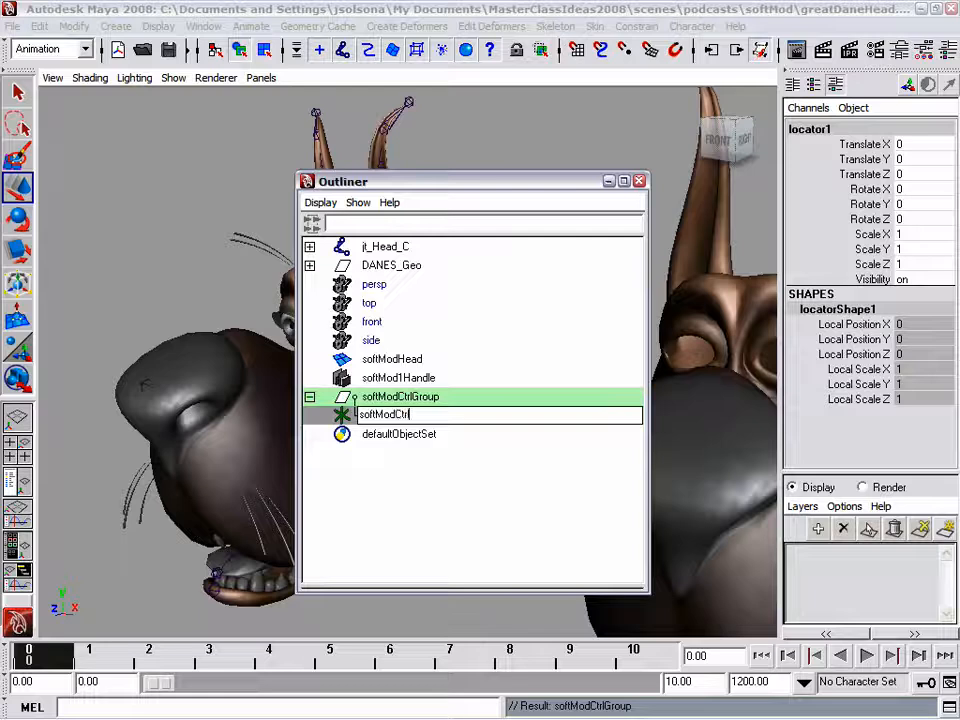
key(Return)
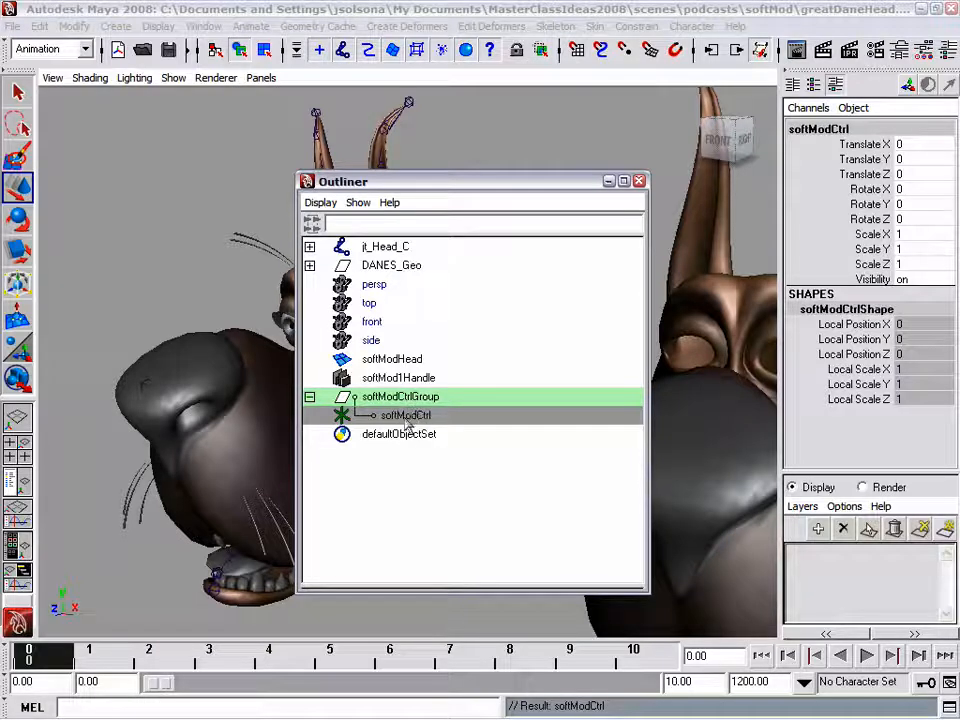
Add a keyable float attribute named fallOff with a default value of 5 to softModCtrl
drag(451, 189, 362, 166)
scroll(658, 349, down, 3)
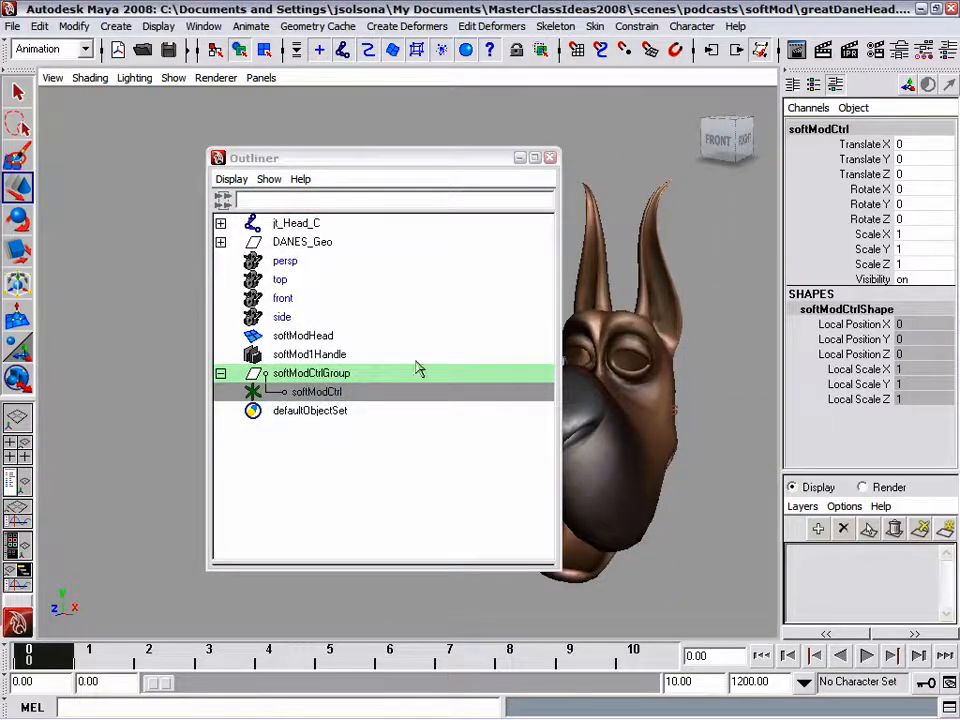
click(330, 355)
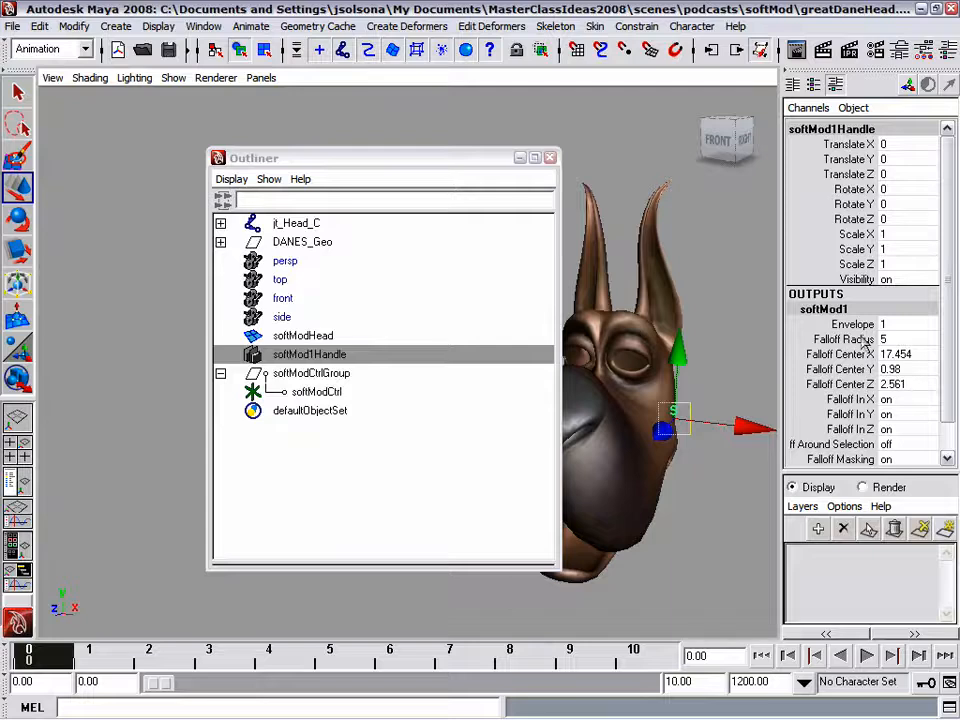
click(312, 392)
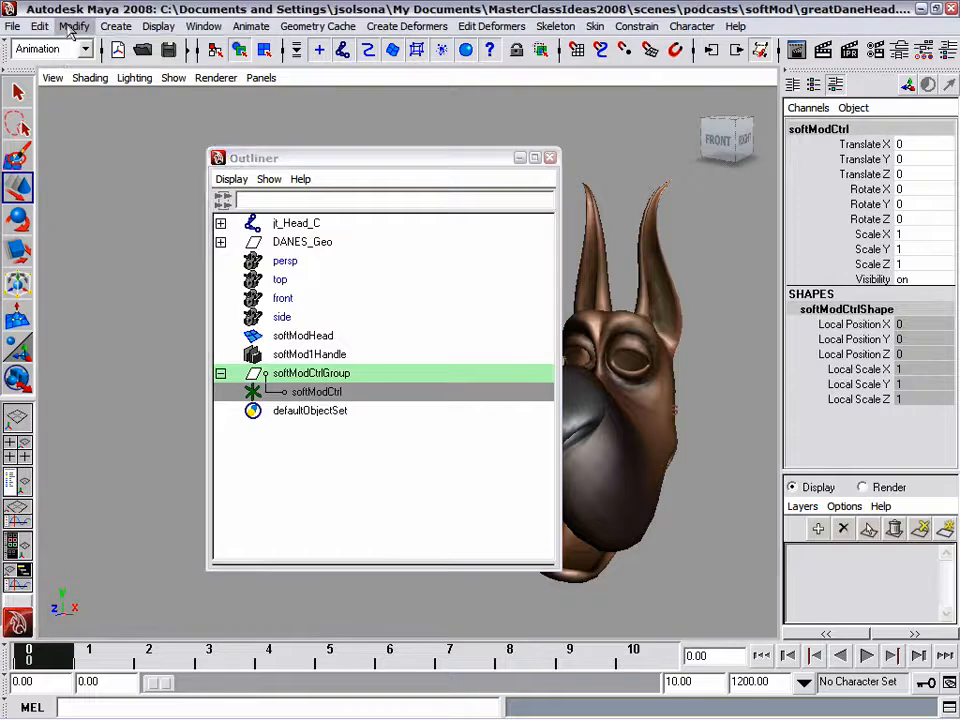
click(73, 26)
click(106, 264)
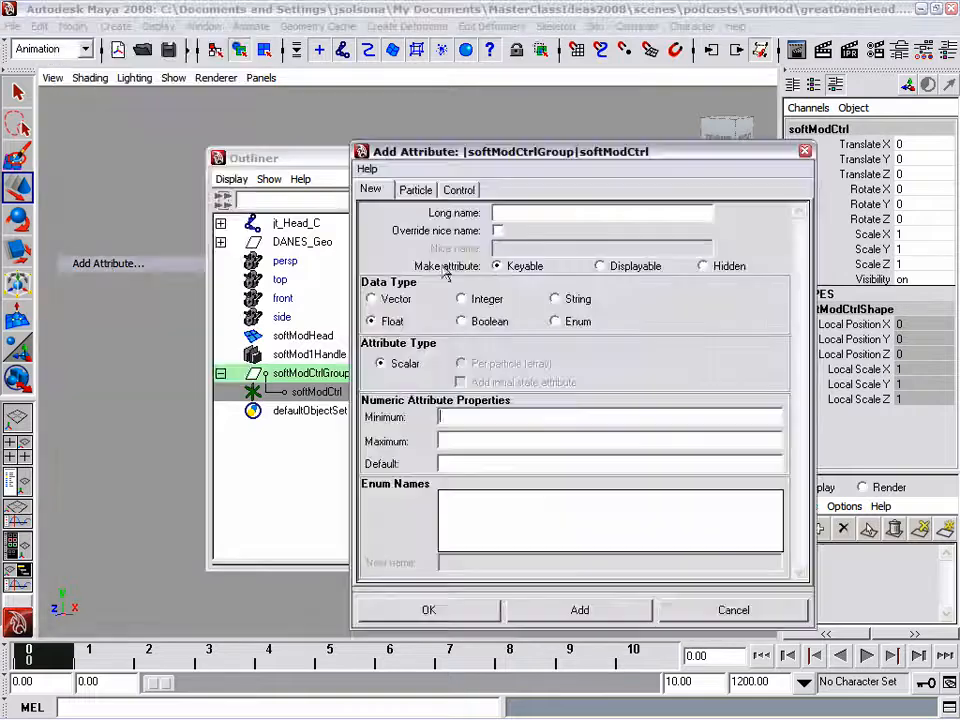
text(fallOff)
click(463, 463)
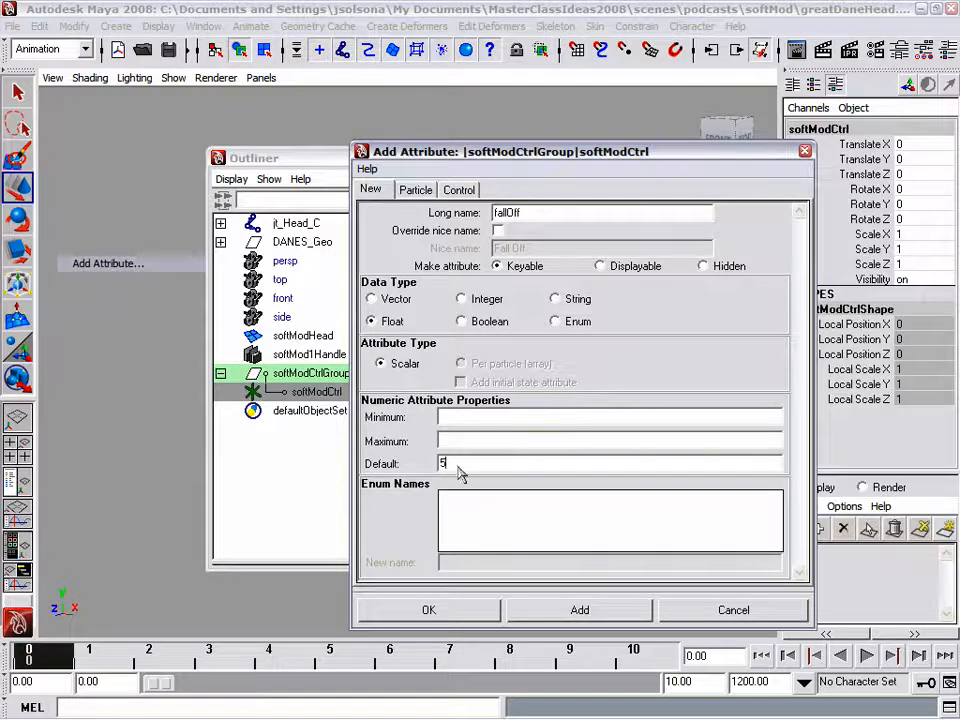
click(430, 610)
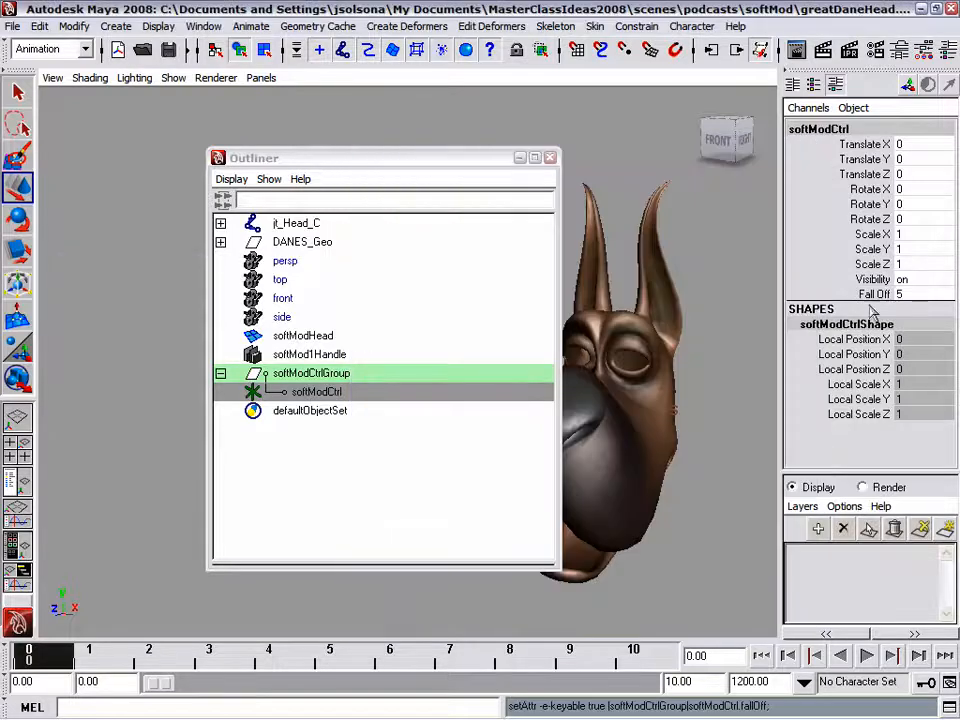
Select softModCtrlGroup and turn on Wireframe on Shaded with the original head's rear cheek in view
drag(332, 172, 207, 186)
alt+drag(392, 251, 610, 410)
click(185, 391)
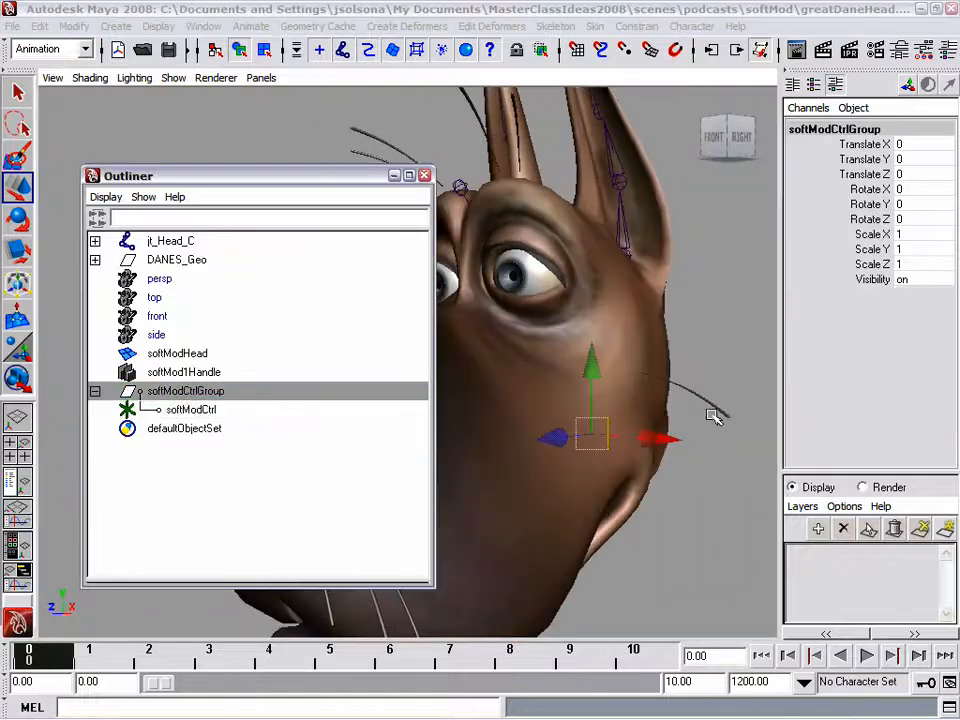
alt+drag(714, 437, 552, 428)
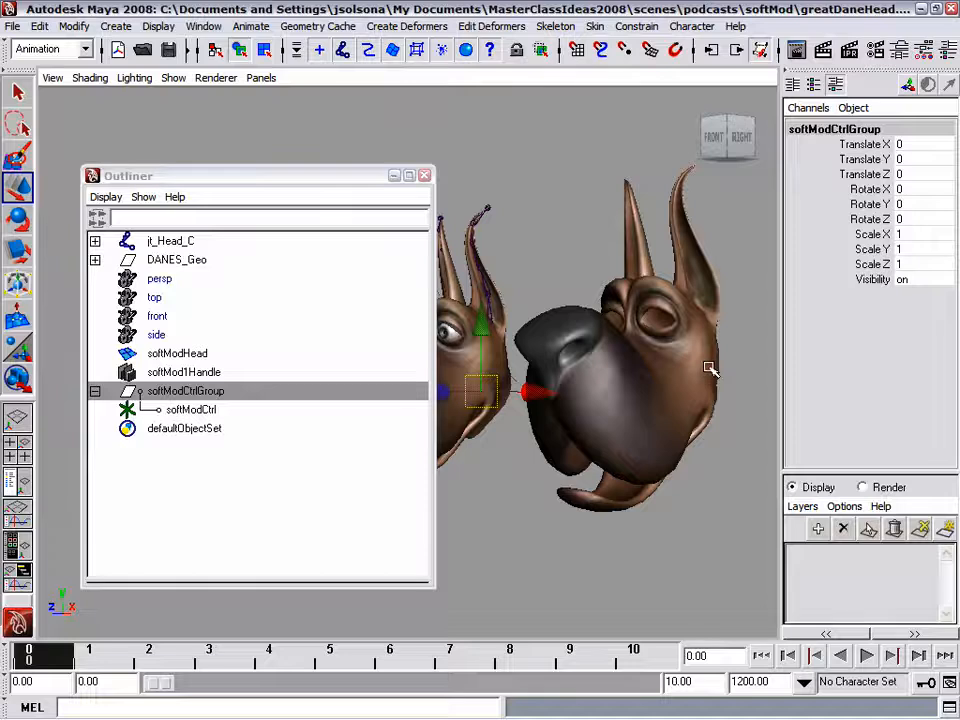
alt+right_drag(466, 398, 730, 387)
alt+drag(597, 379, 381, 347)
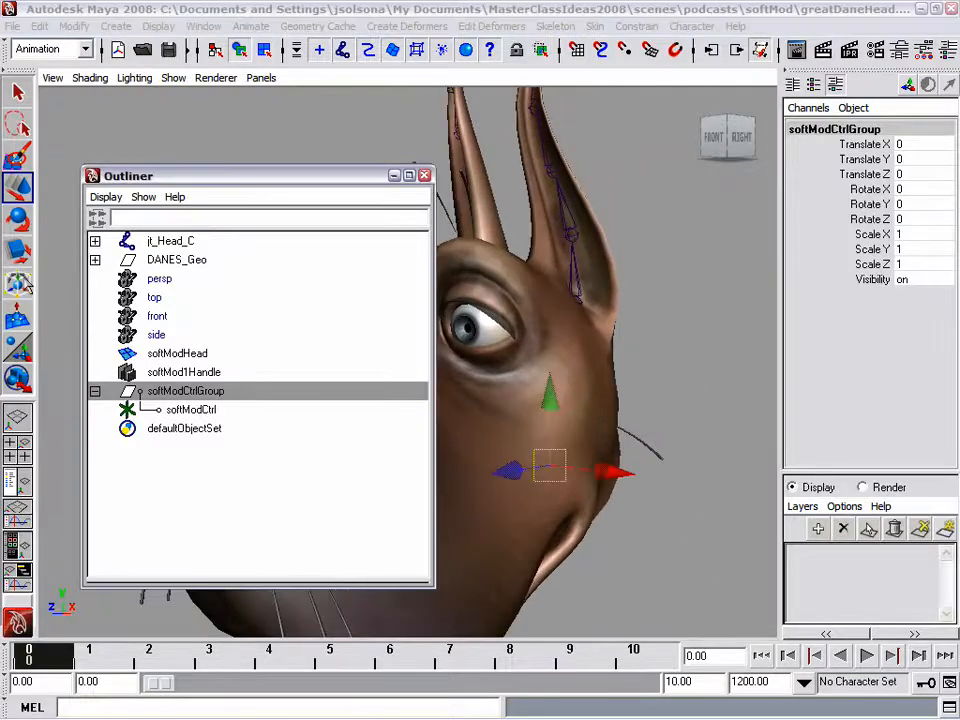
click(89, 77)
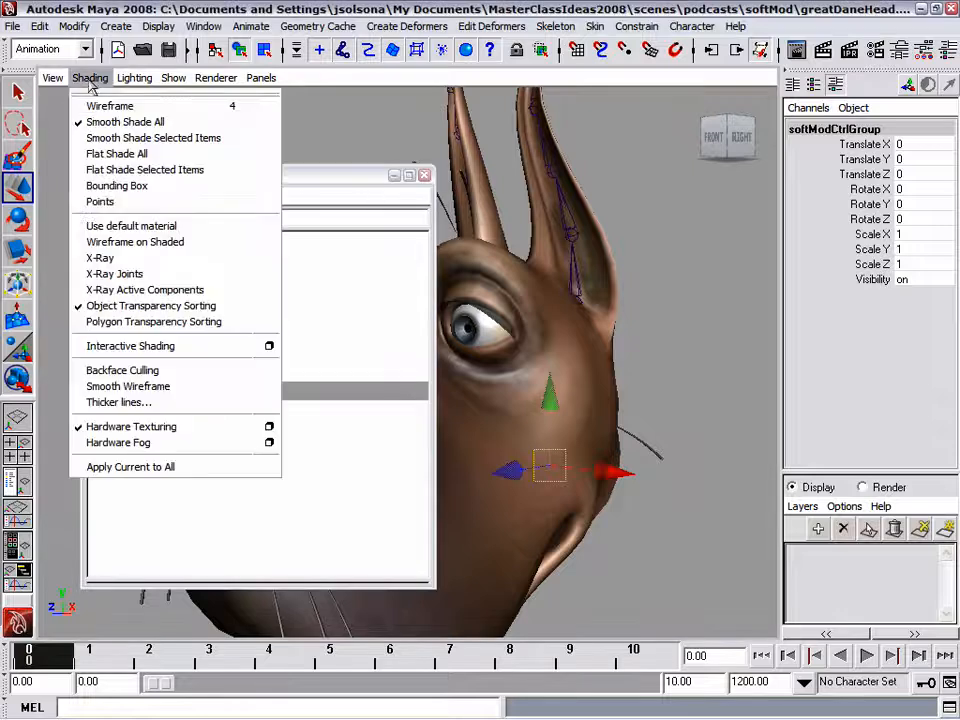
click(136, 244)
Snap softModCtrlGroup onto the original head's cheek vertex at X 2.956, Y 0.98, Z 2.561
mouse_move(628, 471)
alt+mouse_down()
mouse_move(568, 446)
mouse_move(535, 415)
alt+mouse_up()
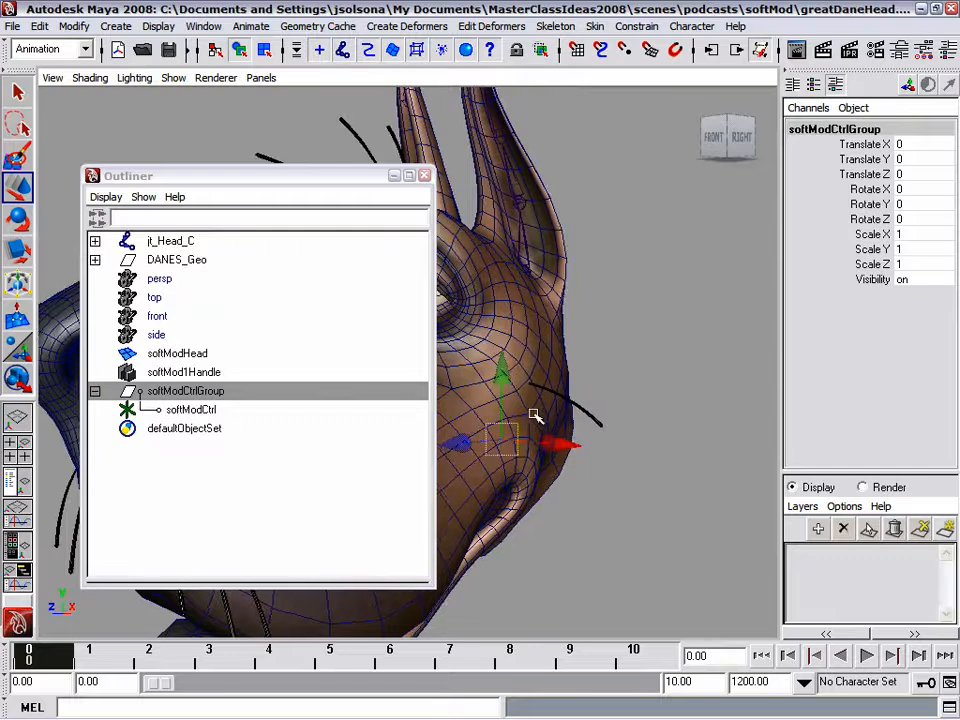
click(172, 397)
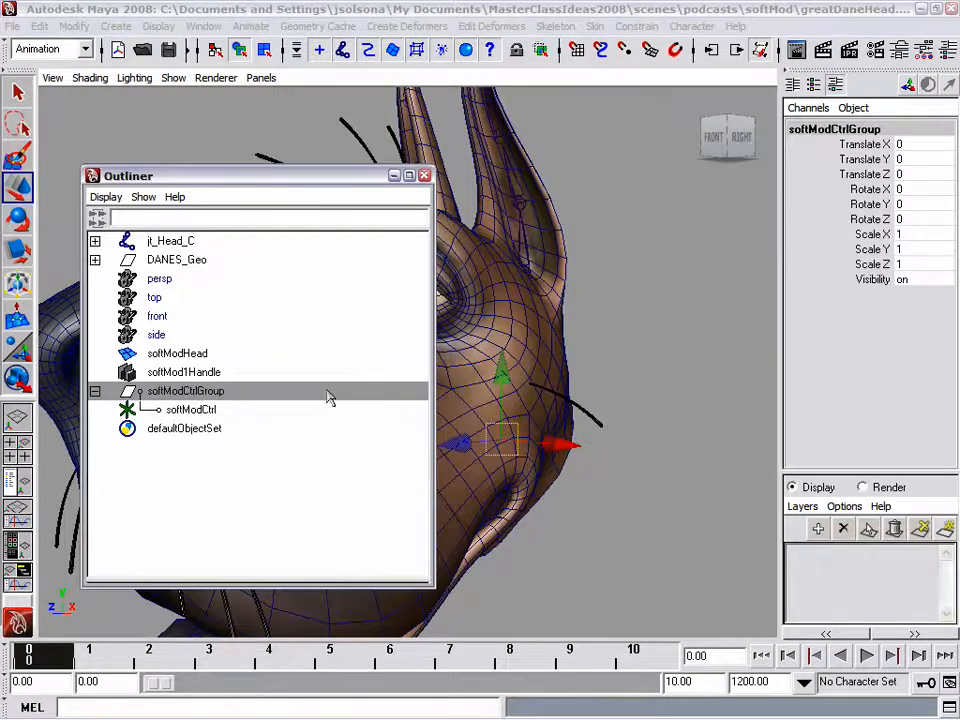
click(563, 367)
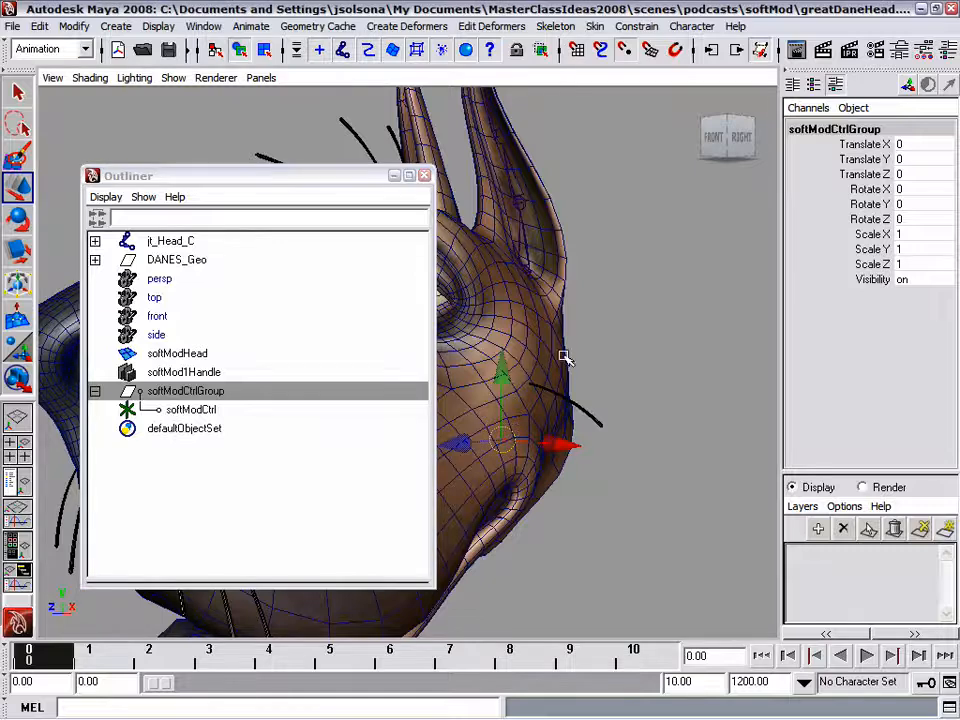
drag(503, 435, 530, 412)
alt+drag(510, 480, 628, 400)
Deselect softModCtrlGroup and turn off Wireframe on Shaded
click(649, 356)
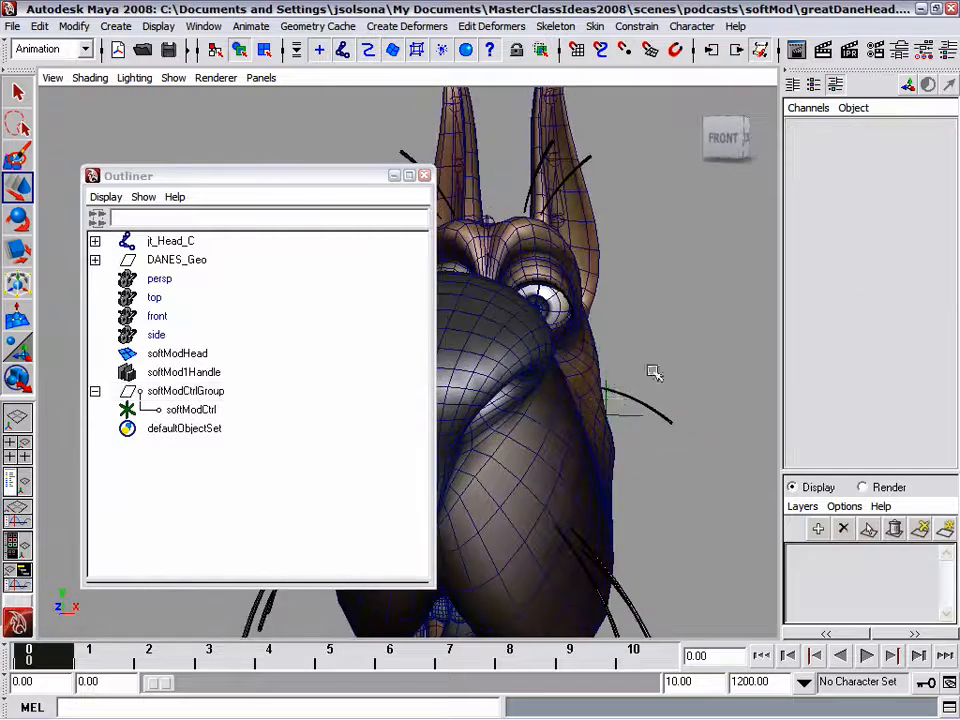
alt+drag(669, 417, 628, 420)
click(89, 77)
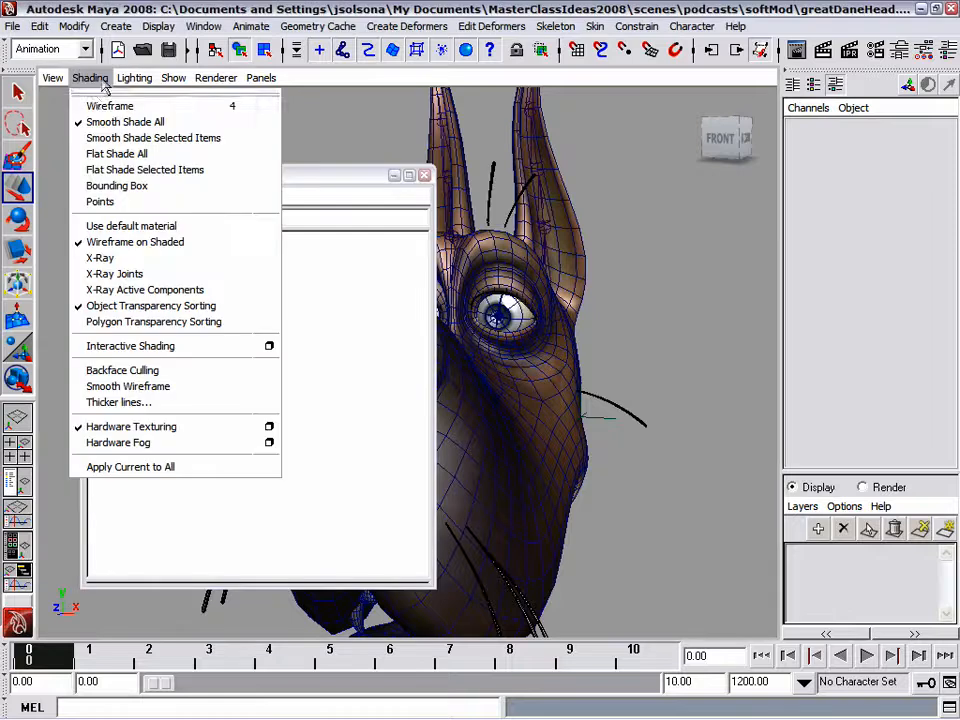
click(116, 246)
Select the softModCtrl locator beside the original head, try moving it toward the duplicate head, and undo the move
mouse_move(643, 358)
alt+mouse_down()
mouse_move(534, 369)
mouse_move(642, 393)
mouse_move(521, 369)
mouse_move(527, 356)
mouse_move(495, 395)
alt+mouse_up()
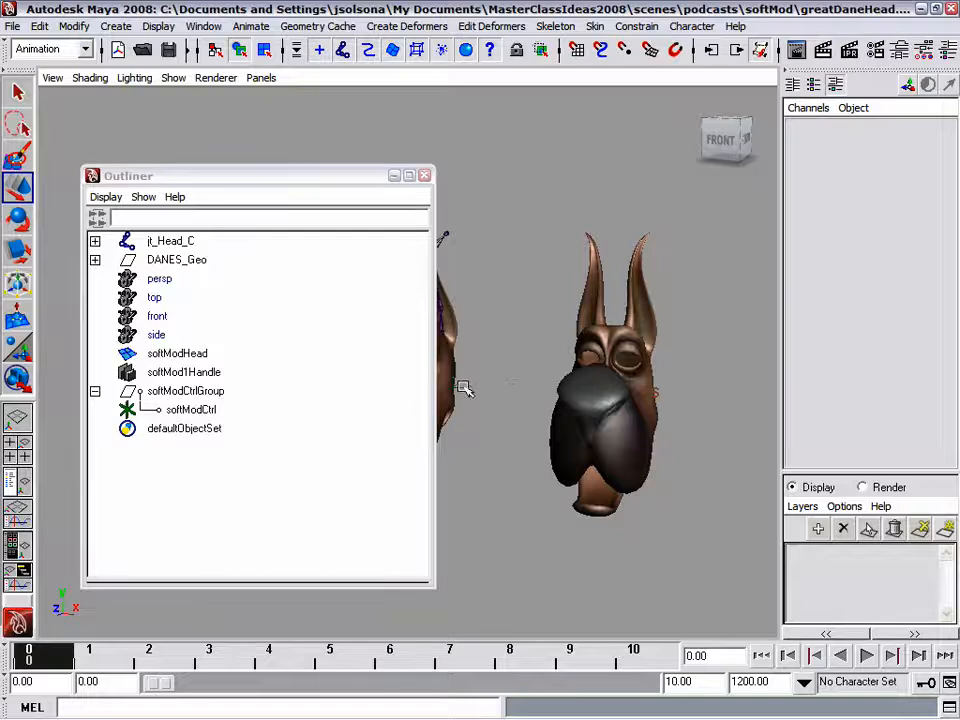
click(463, 388)
drag(467, 366, 699, 411)
key(ctrl+z)
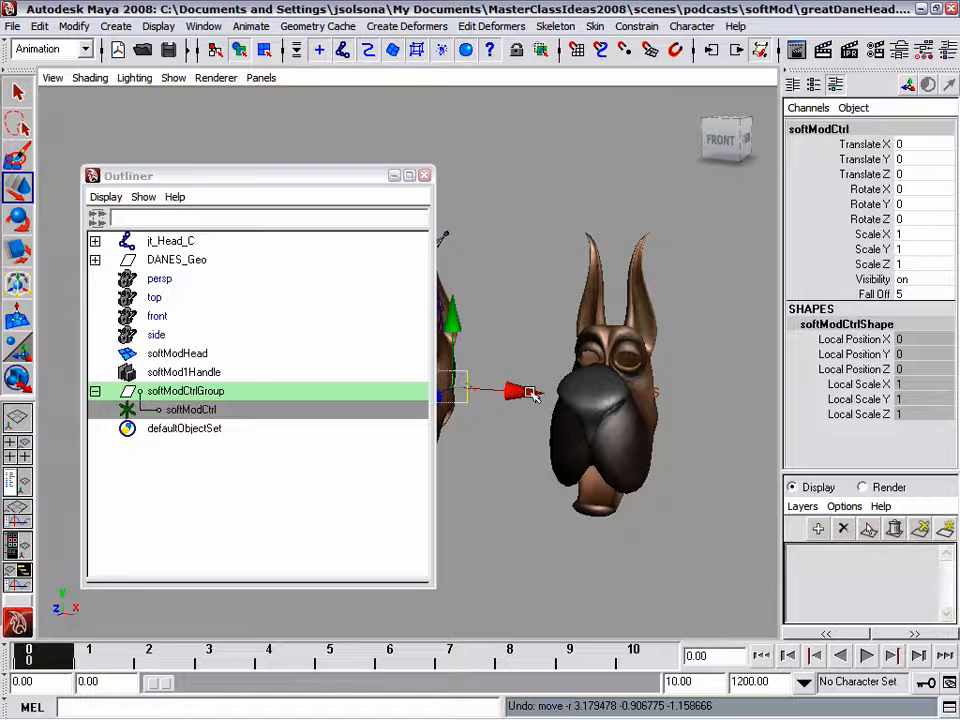
Open the Connection Editor with softModCtrl loaded as the outputs and softMod1Handle loaded as the inputs
key(space)
drag(489, 443, 489, 415)
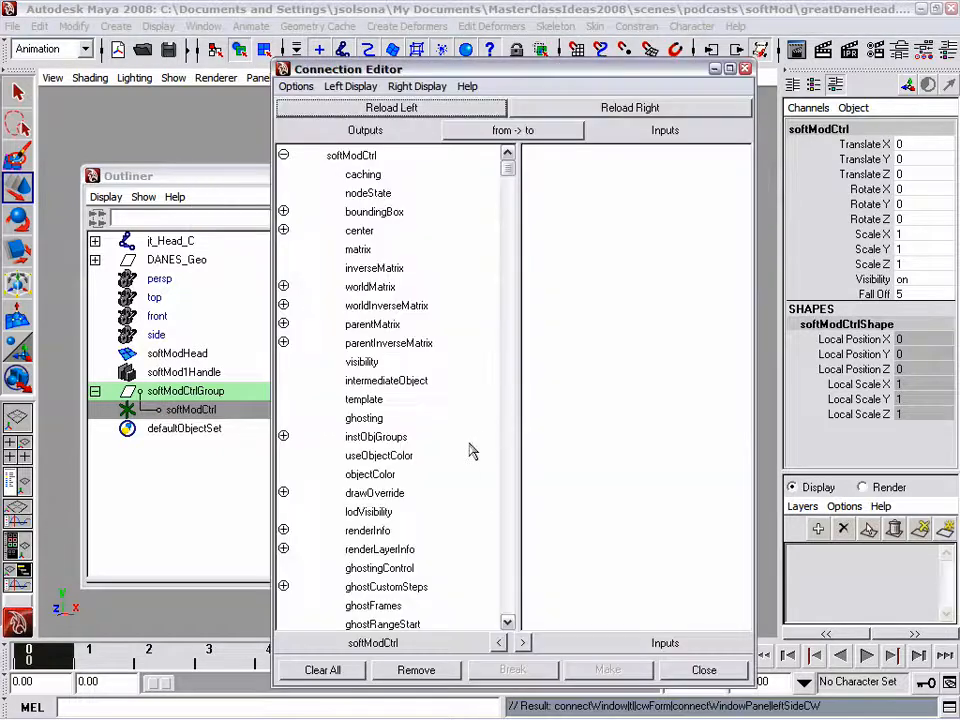
drag(488, 72, 514, 79)
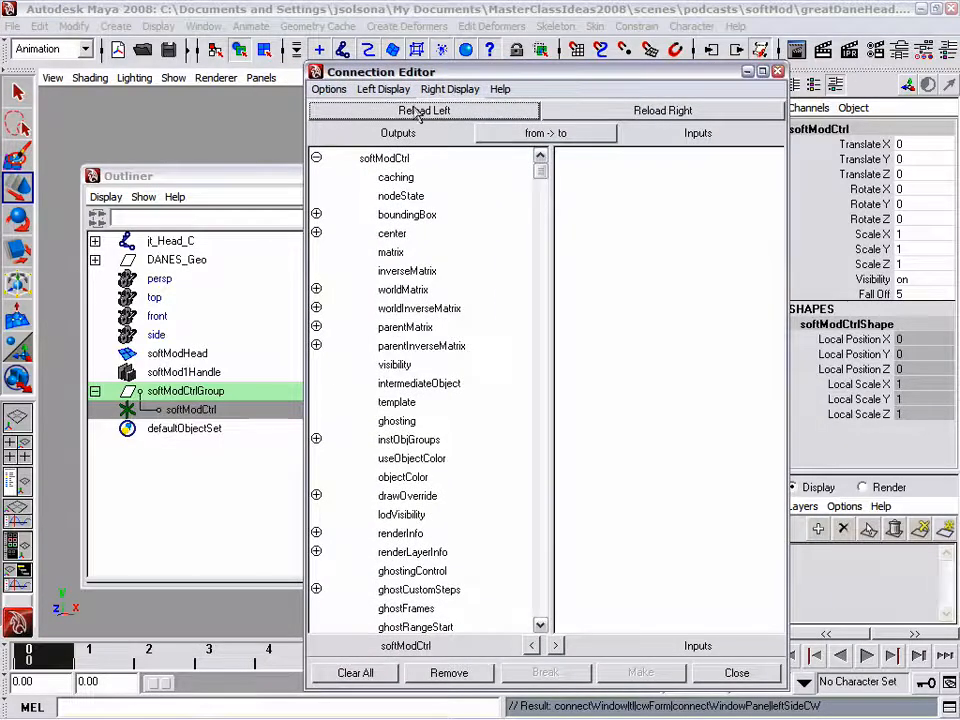
click(185, 418)
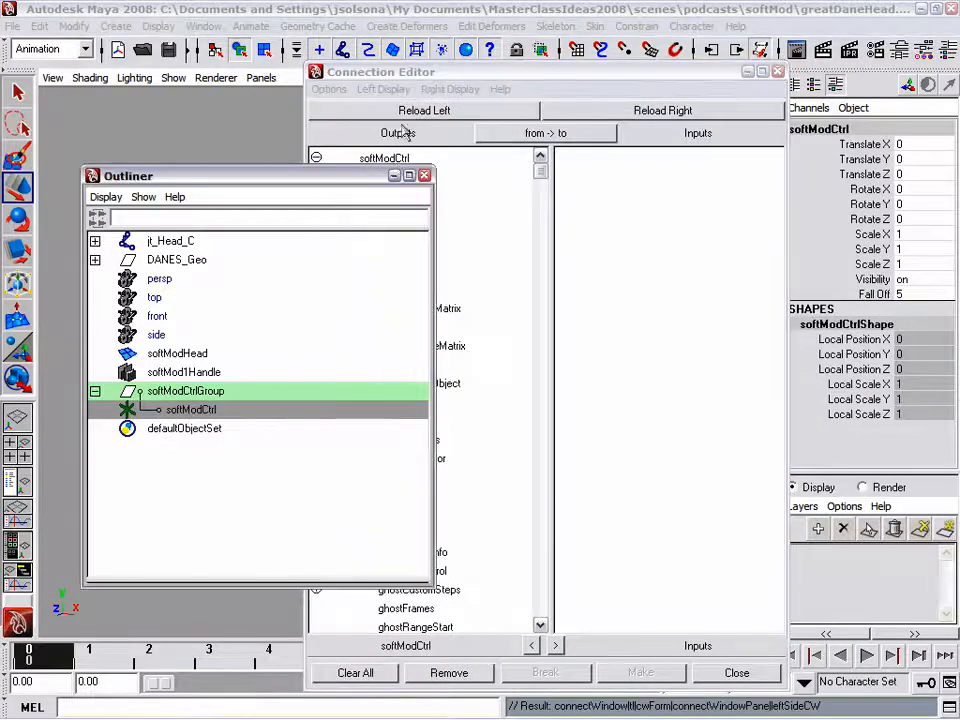
click(402, 75)
mouse_move(475, 73)
mouse_down()
mouse_move(652, 59)
mouse_move(641, 67)
mouse_move(388, 58)
mouse_move(480, 71)
mouse_up()
click(176, 372)
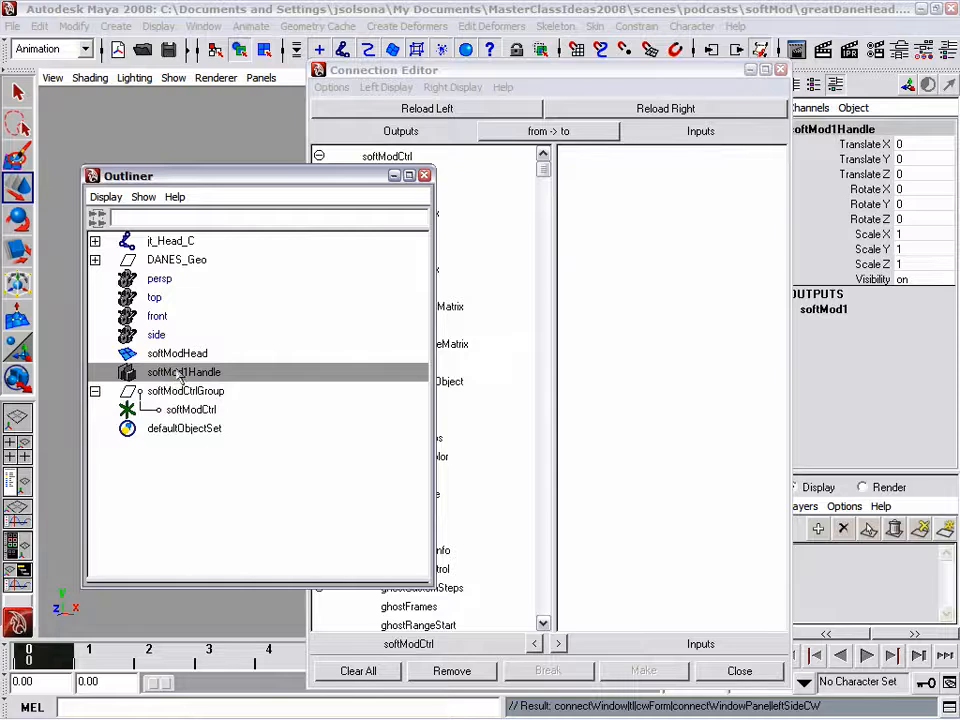
click(657, 108)
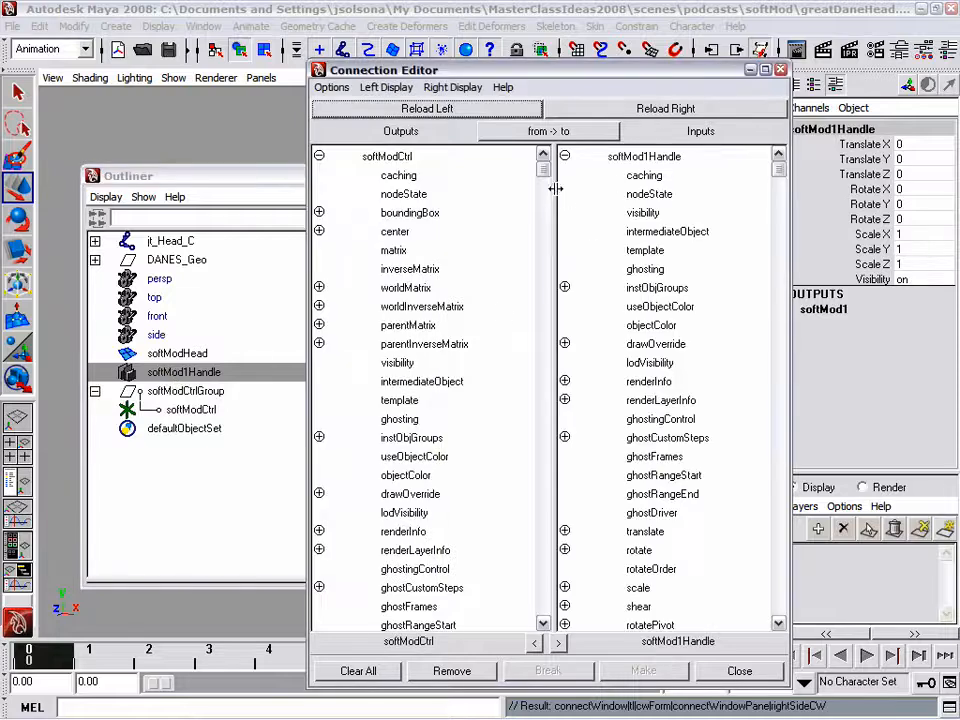
Connect softModCtrl's translate, rotate and scale to the matching translate, rotate and scale attributes of softMod1Handle
drag(547, 177, 542, 259)
click(418, 494)
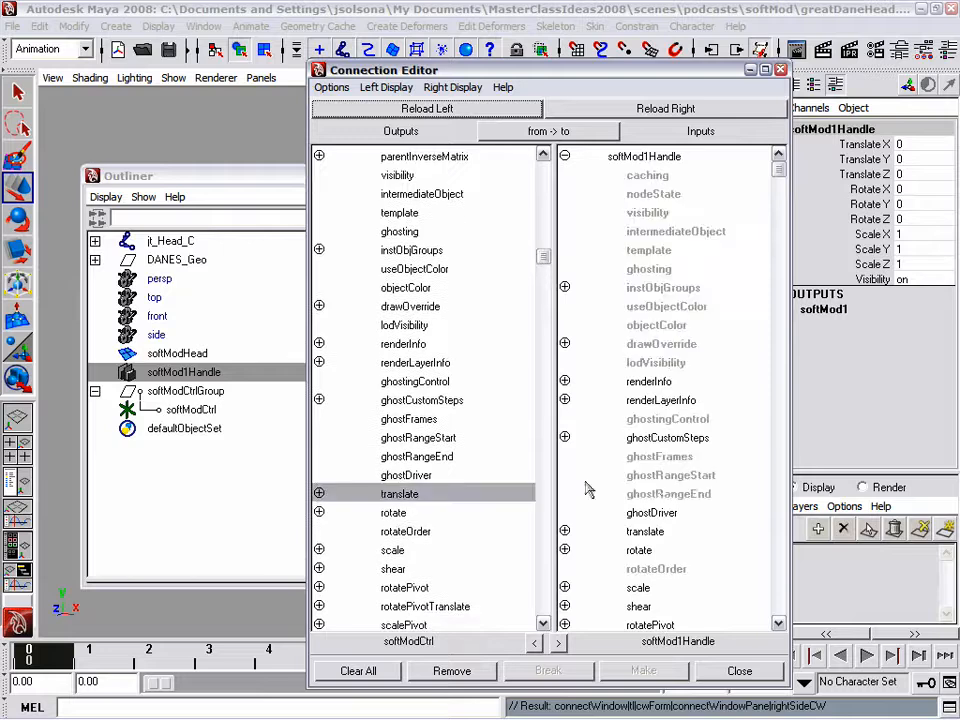
click(645, 531)
click(395, 512)
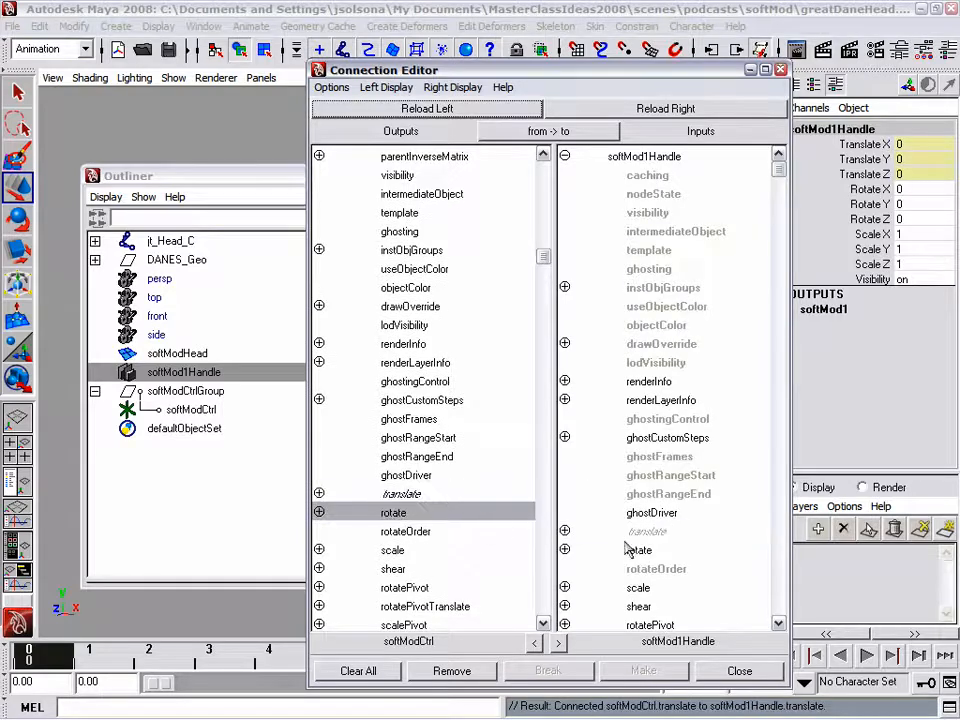
click(640, 550)
click(394, 550)
click(640, 587)
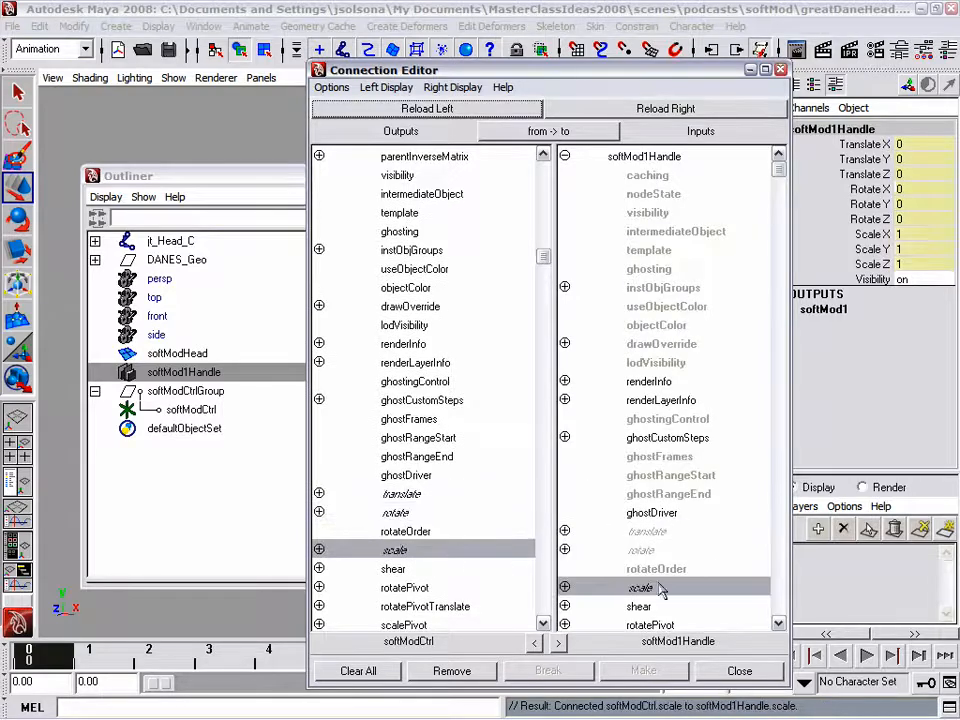
Load the softMod1 node as the input side, connect softModCtrl's fallOff to its falloffRadius, and close the Connection Editor
drag(686, 84, 702, 44)
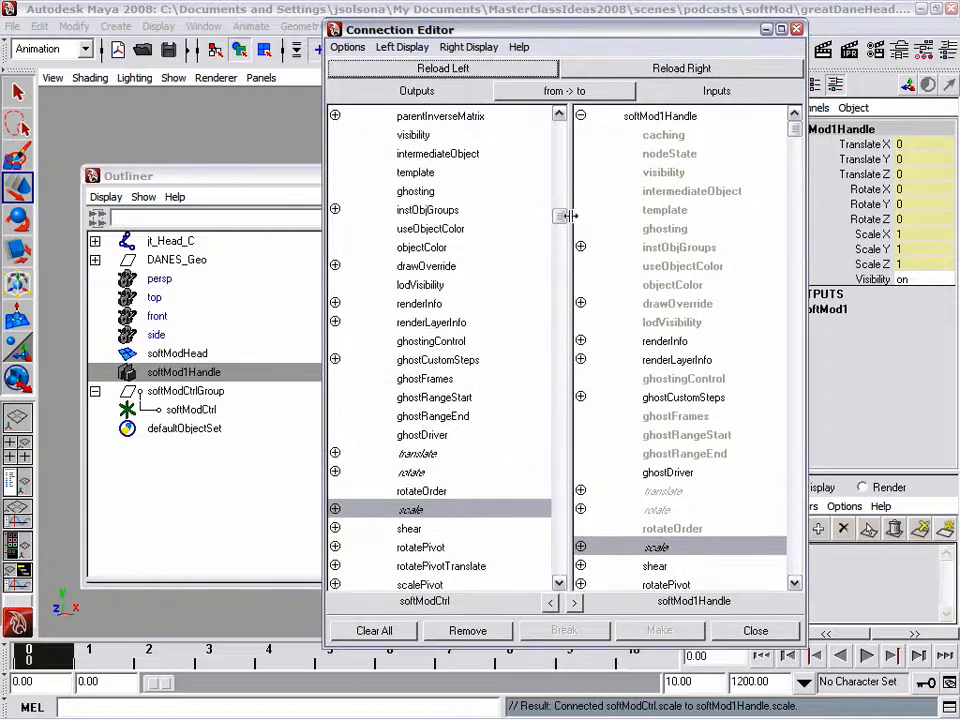
drag(561, 220, 527, 430)
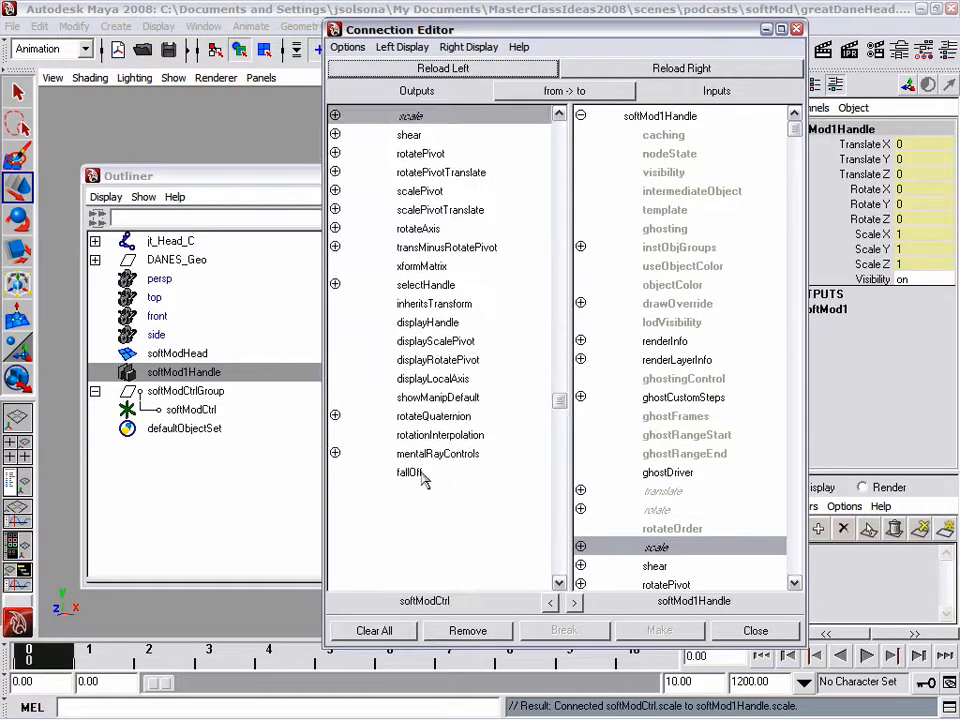
click(130, 375)
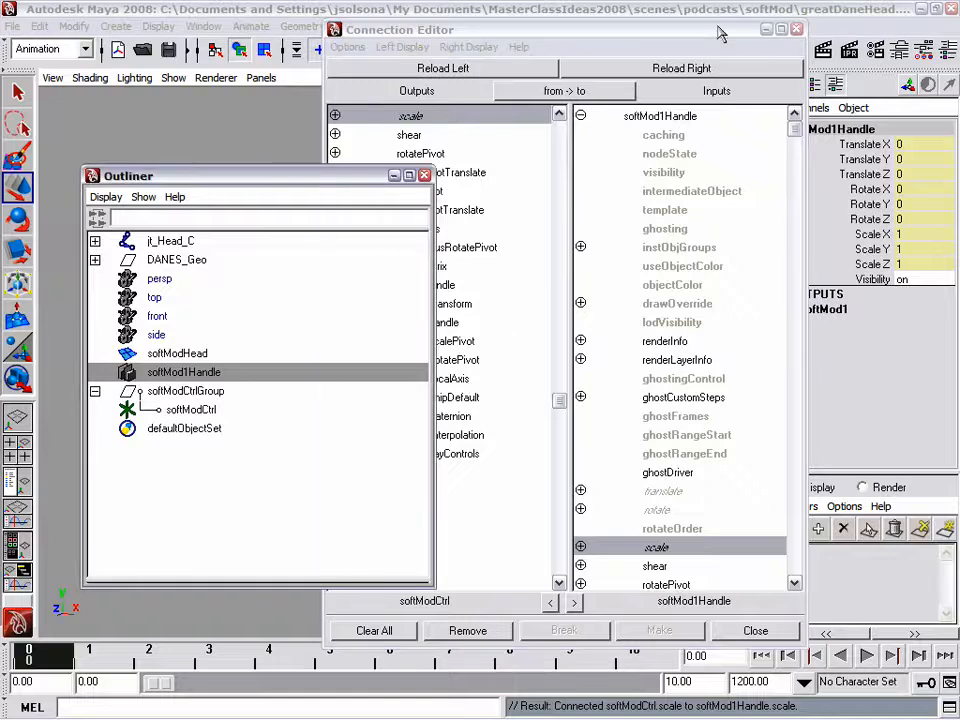
drag(540, 28, 482, 27)
click(829, 312)
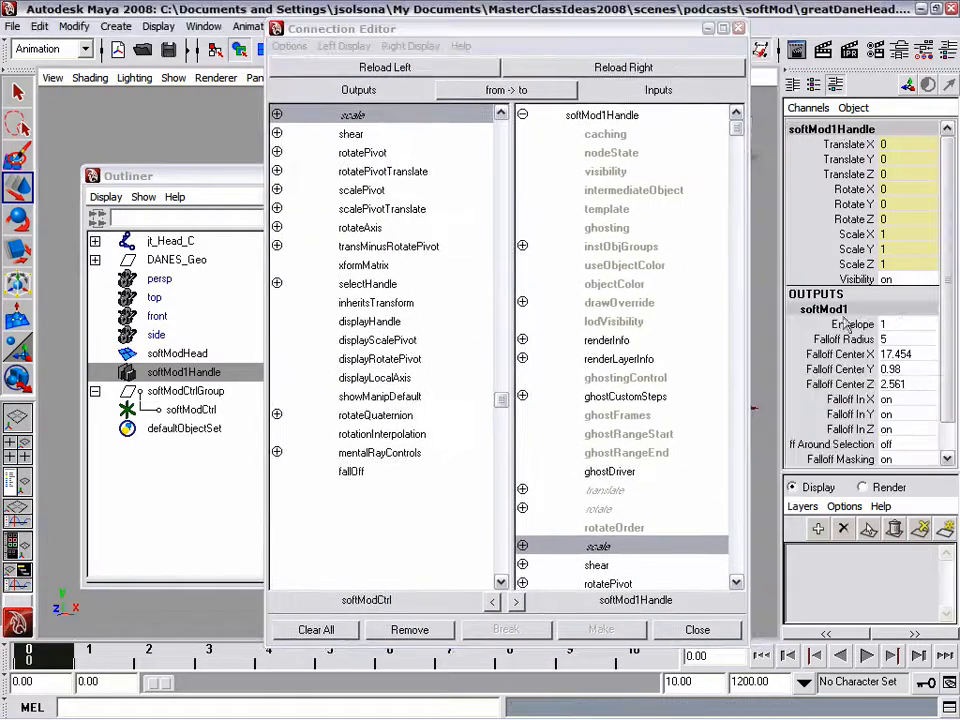
click(606, 72)
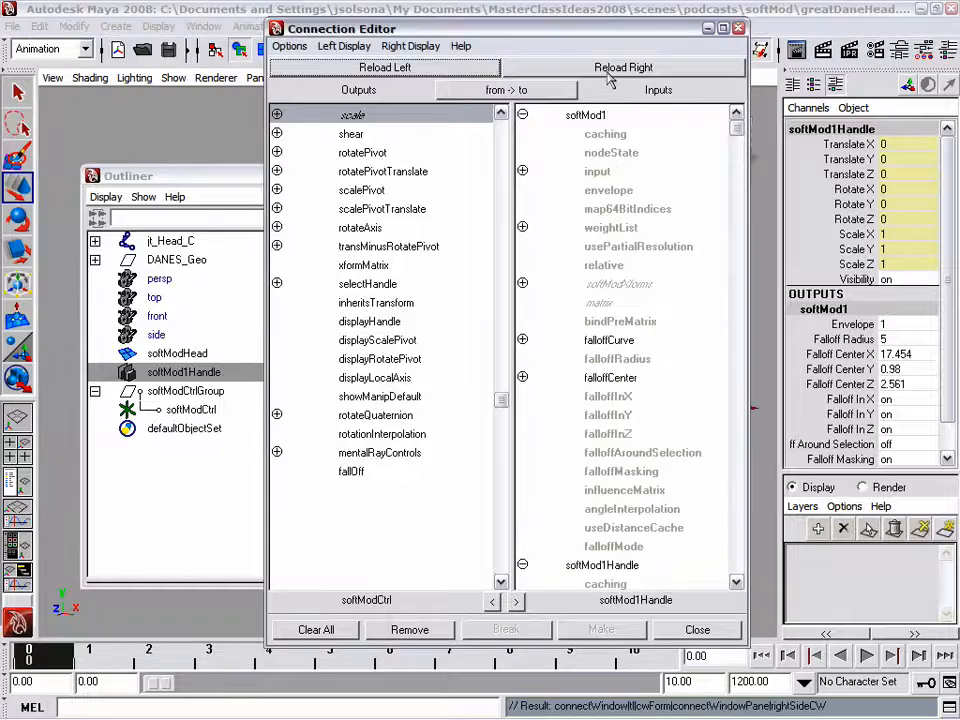
click(352, 475)
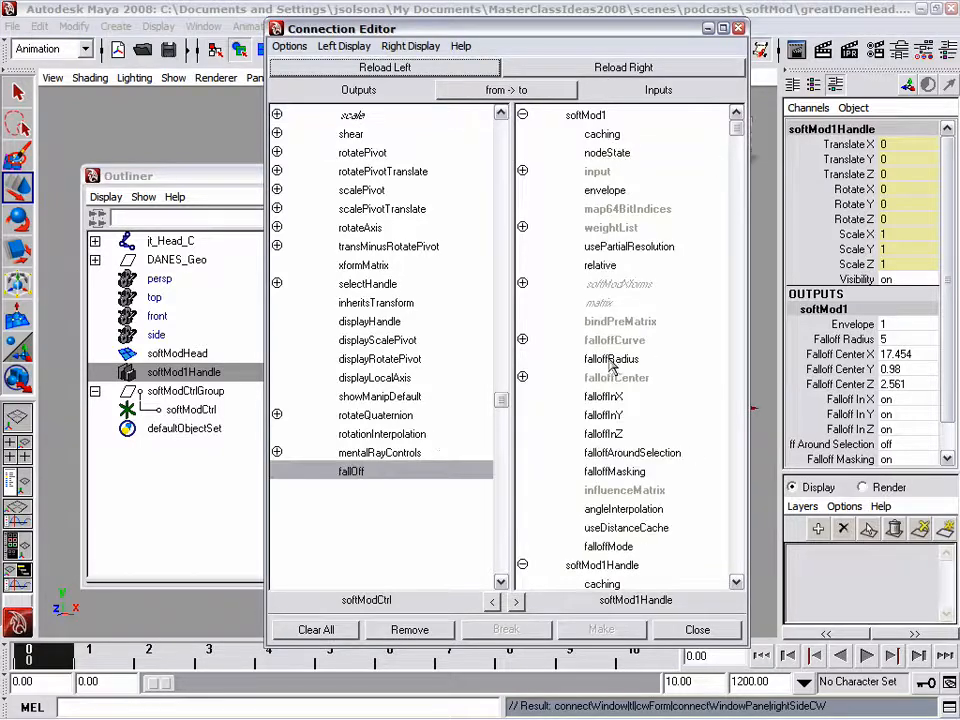
click(612, 360)
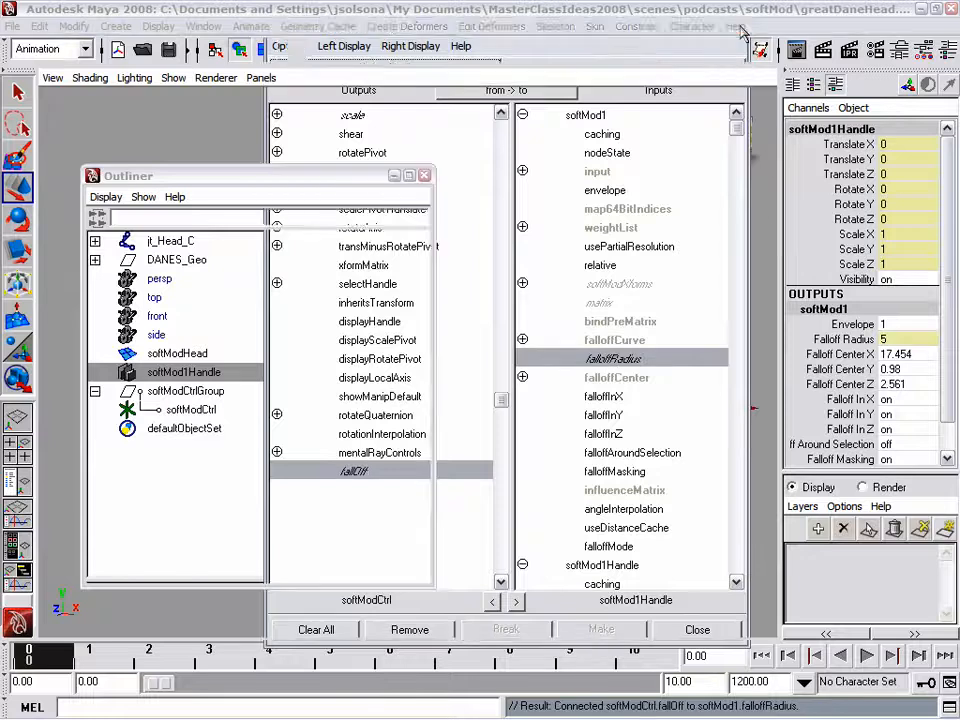
click(738, 28)
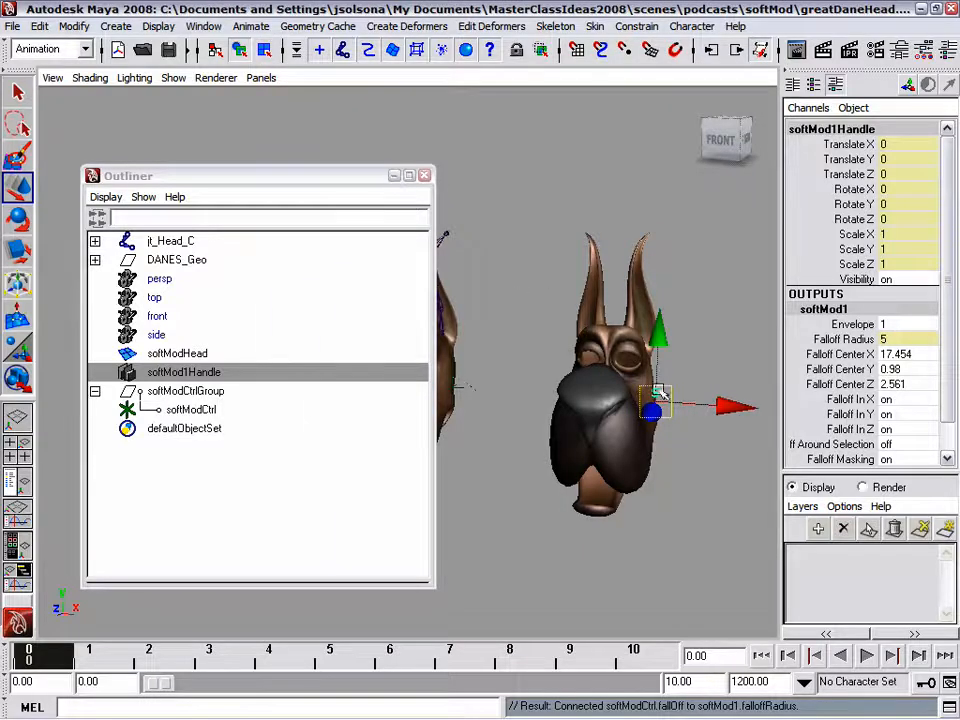
Select softModCtrl in the Outliner and minimize the Outliner so both heads can be seen
drag(356, 178, 576, 196)
click(422, 428)
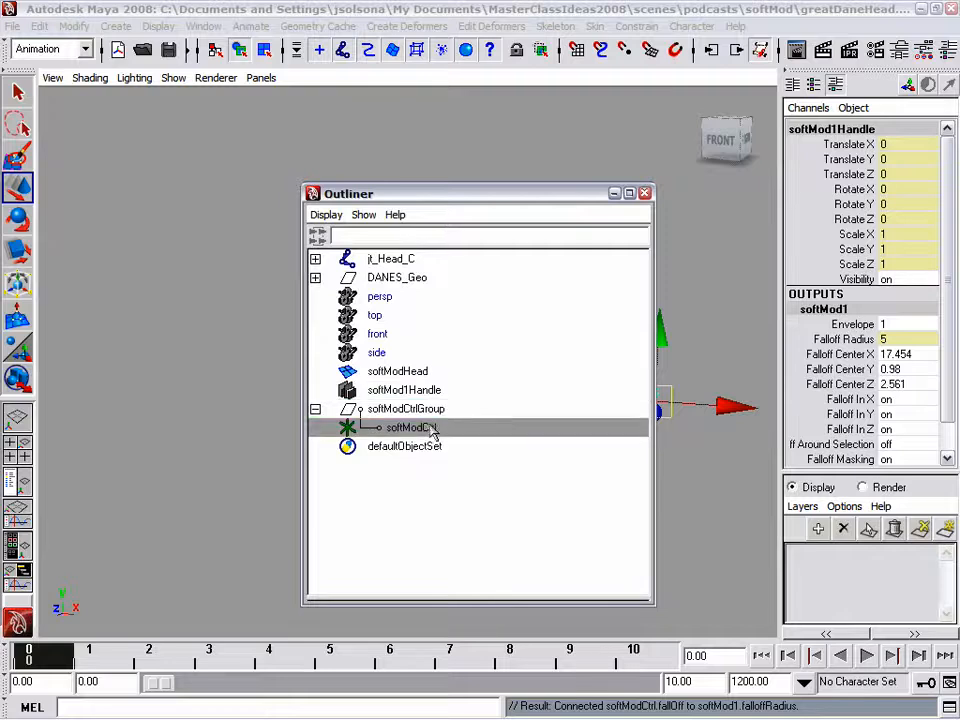
click(614, 192)
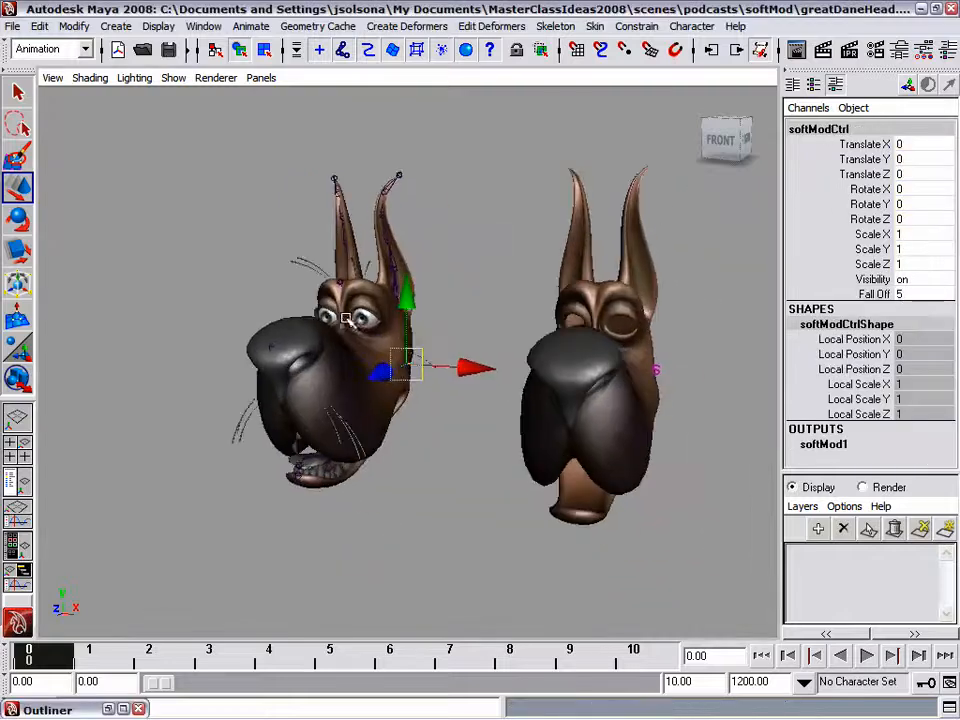
Try pulling softModCtrl outward about 2 units in X to test the cheek deformation, and undo the moves
drag(480, 369, 520, 370)
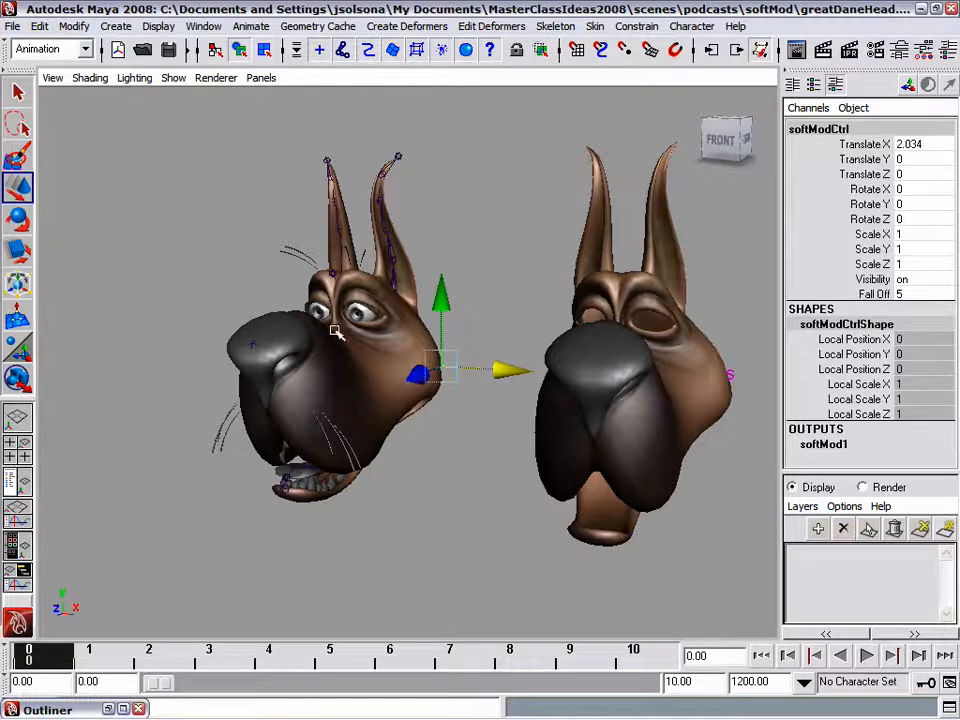
drag(500, 370, 516, 390)
key(ctrl+z)
key(ctrl+z)
alt+drag(570, 448, 510, 446)
key(ctrl+z)
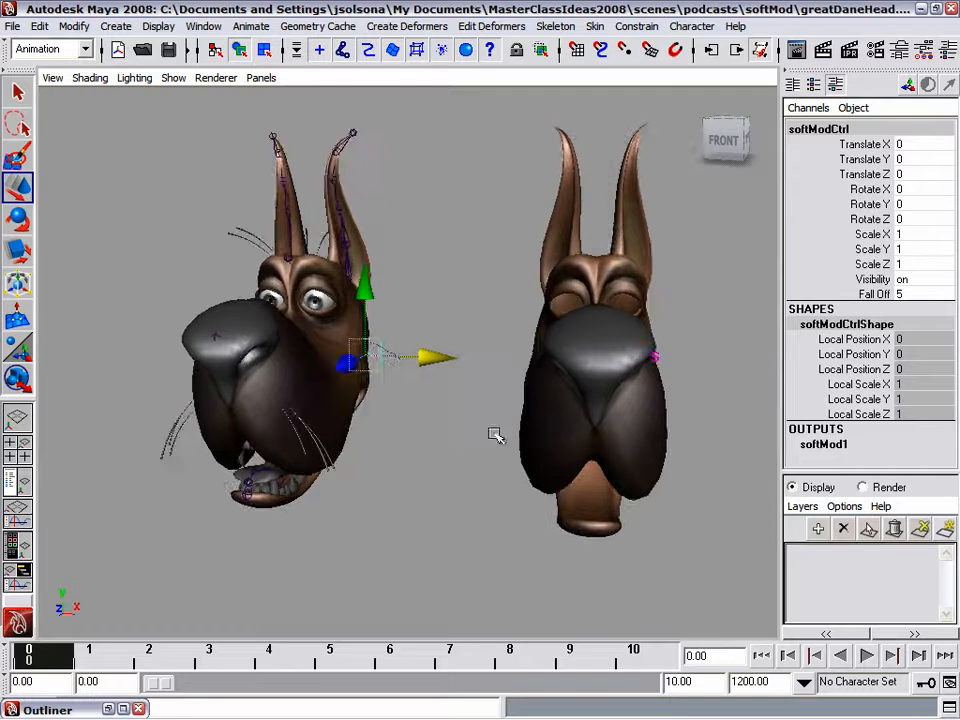
Parent softModCtrlGroup under the head joint jt_Head_C in the Outliner and minimize the Outliner
alt+drag(403, 476, 345, 461)
alt+drag(97, 492, 437, 385)
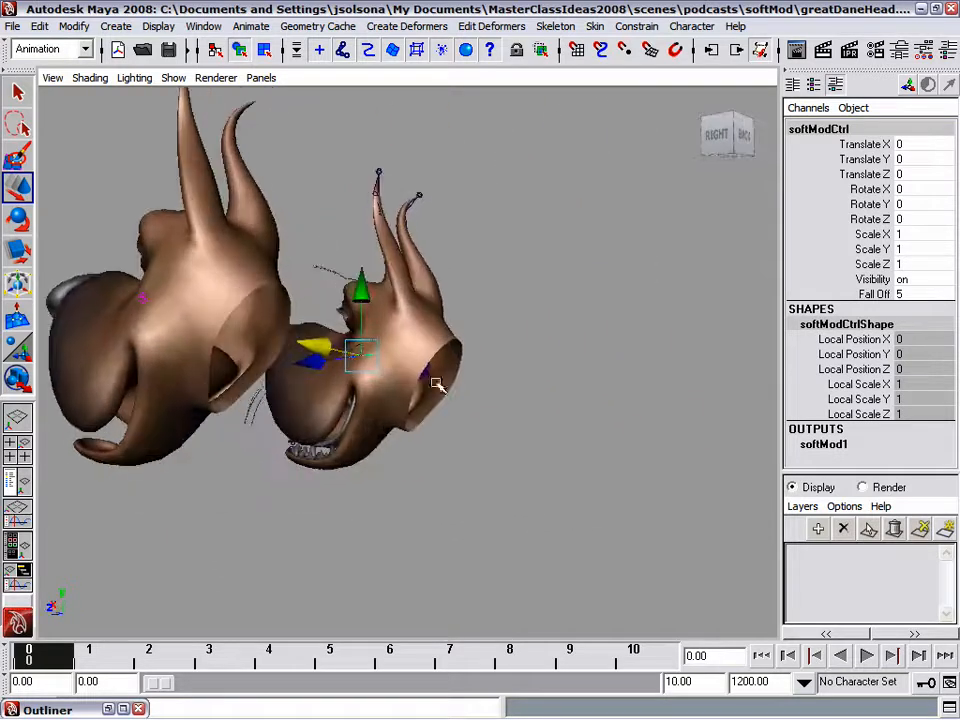
click(111, 708)
click(394, 409)
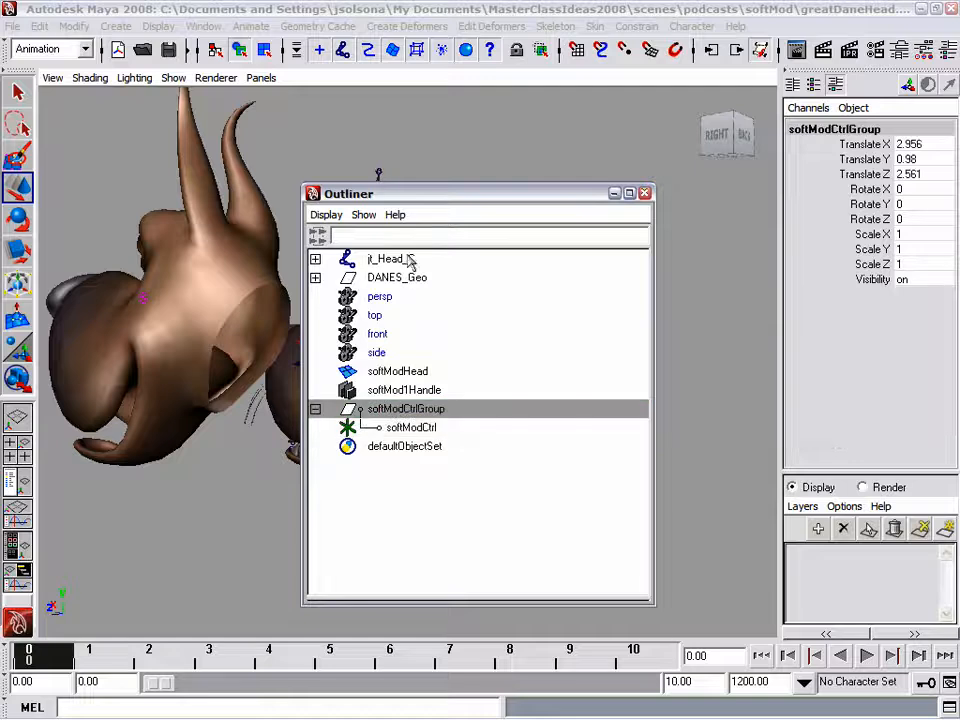
middle_drag(382, 417, 400, 262)
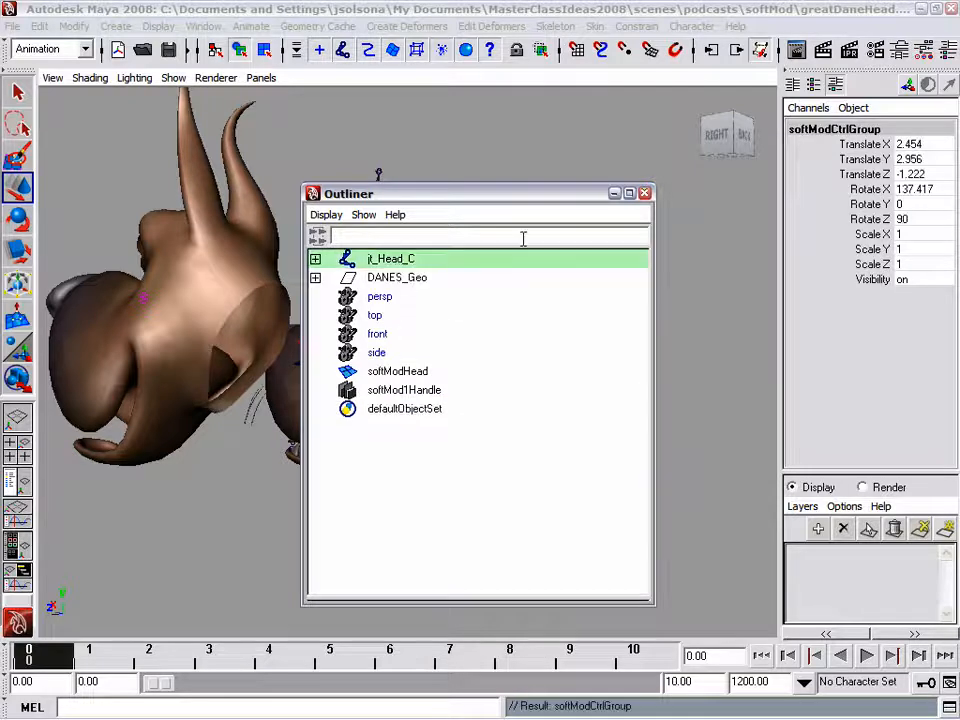
click(614, 194)
Select jt_Head_C and pose the original head at about -7.4, 5.3, 4.4 with rotations of about 26, -51 and -43.6 degrees
alt+drag(285, 429, 490, 462)
key(Up)
key(e)
drag(436, 392, 333, 337)
key(w)
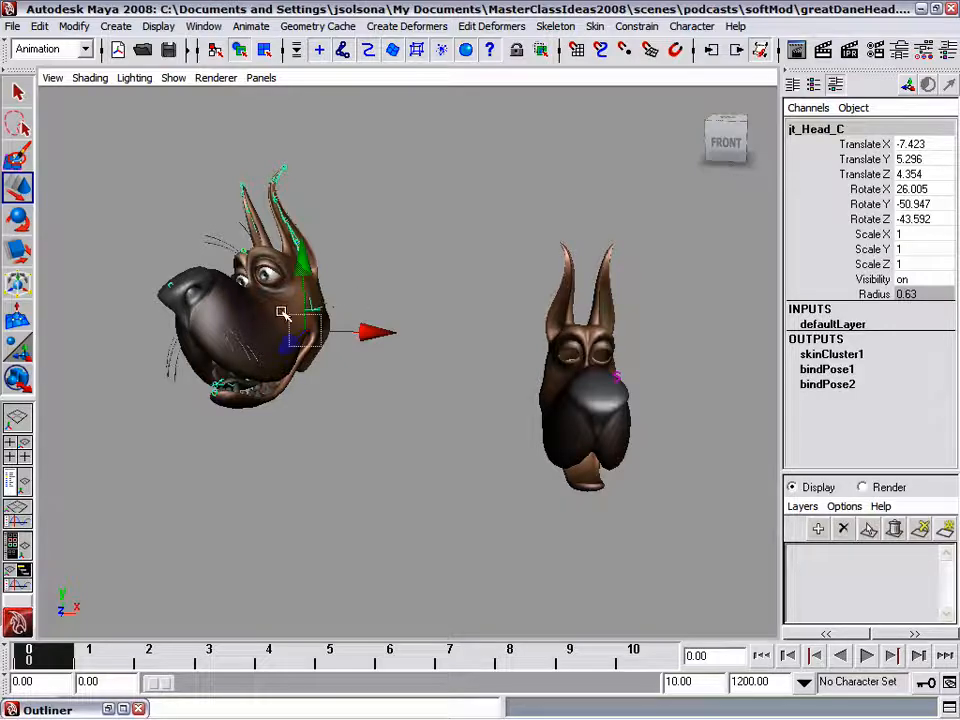
Rotate jt_Head_C further to about 28, -39 and -85.7 degrees in X, Y and Z
alt+right_drag(262, 359, 347, 340)
alt+middle_drag(347, 340, 392, 356)
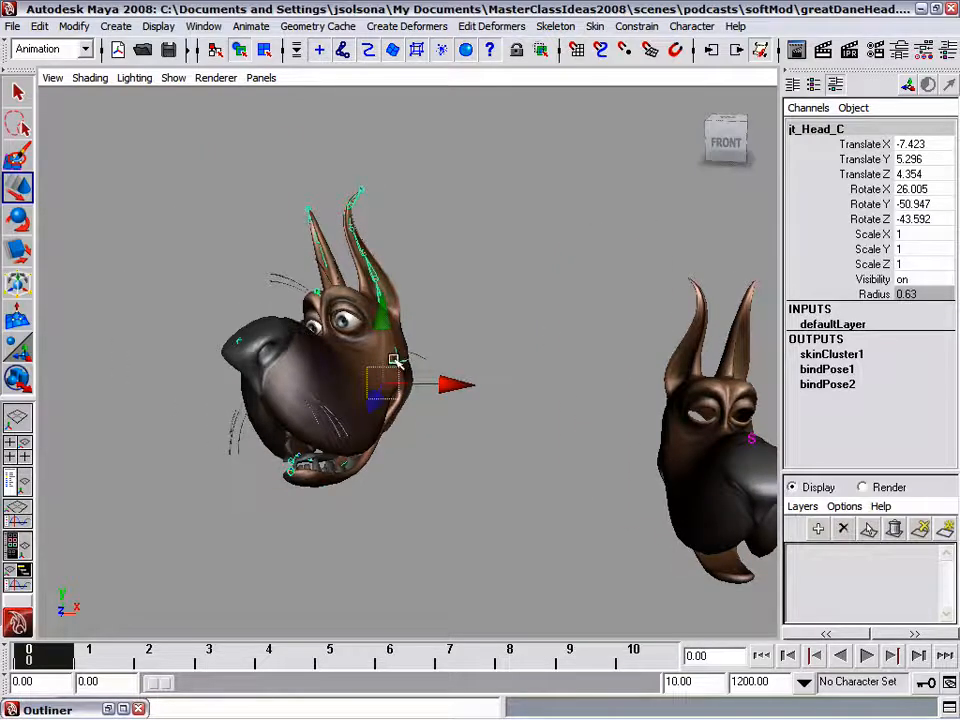
alt+right_drag(400, 355, 412, 505)
alt+middle_drag(408, 491, 453, 489)
key(e)
mouse_move(411, 391)
mouse_down()
mouse_move(370, 384)
mouse_move(418, 411)
mouse_up()
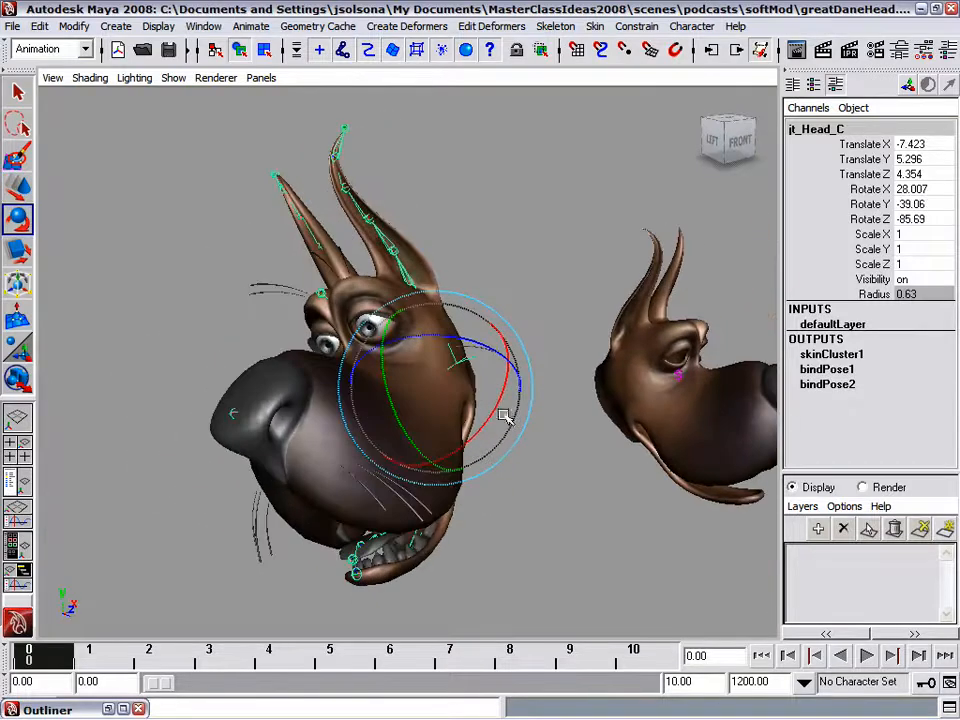
Select softModCtrl on the posed head's cheek, try pulling it outward and upward, and adjust its Fall Off value
click(497, 346)
click(469, 359)
key(w)
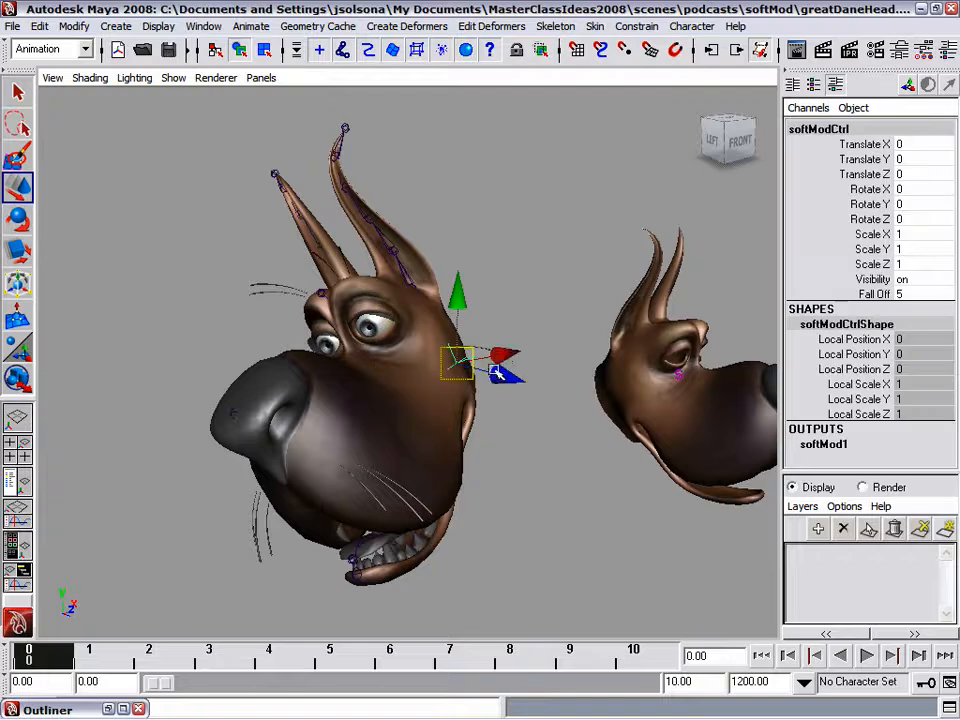
alt+drag(483, 380, 483, 385)
drag(466, 350, 493, 318)
click(873, 294)
middle_drag(546, 236, 525, 257)
Undo the Fall Off adjustment and the test move of softModCtrl
key(ctrl+z)
key(ctrl+z)
key(ctrl+z)
key(ctrl+z)
key(ctrl+z)
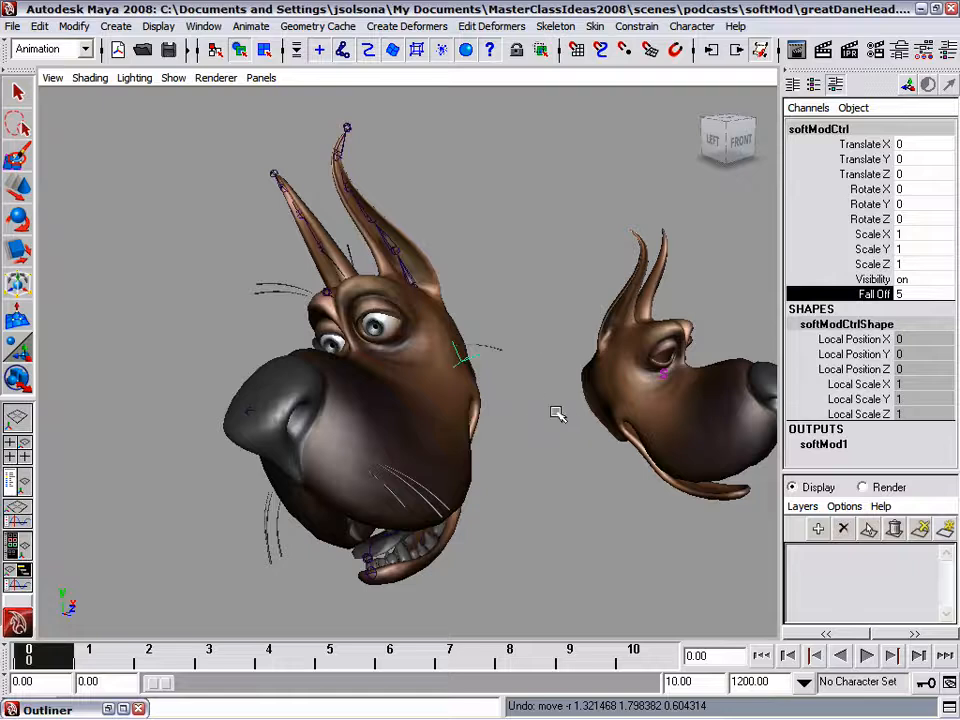
Undo the recent test moves and rotations of jt_Head_C
key(ctrl+z)
key(ctrl+z)
alt+drag(617, 473, 478, 270)
Group softModHead and softMod1Handle together
key(space)
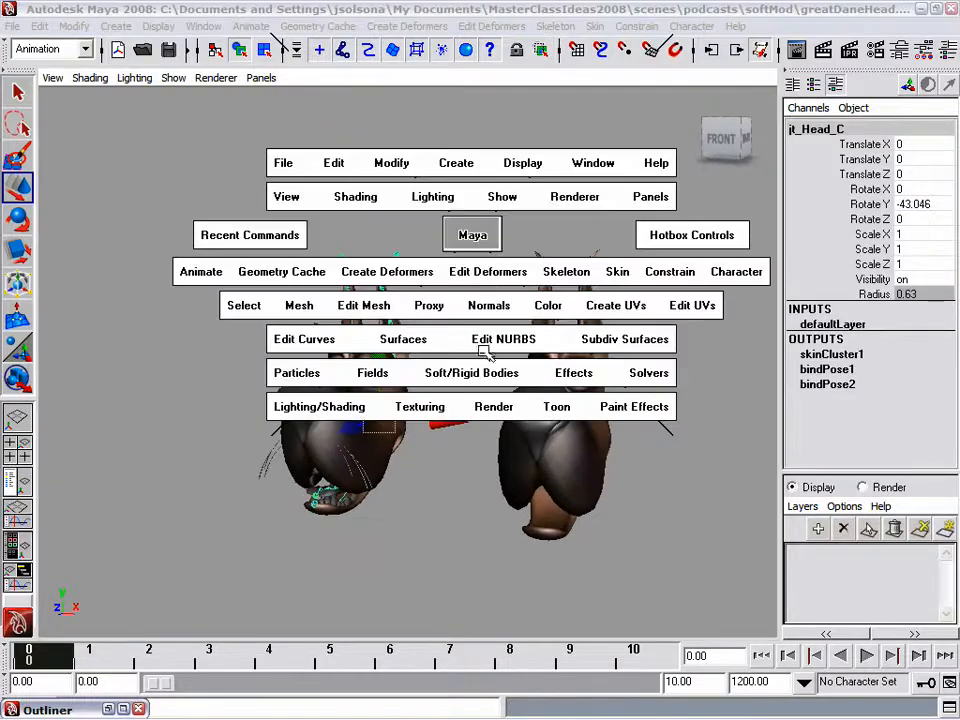
drag(405, 498, 393, 474)
click(397, 371)
shift+click(404, 390)
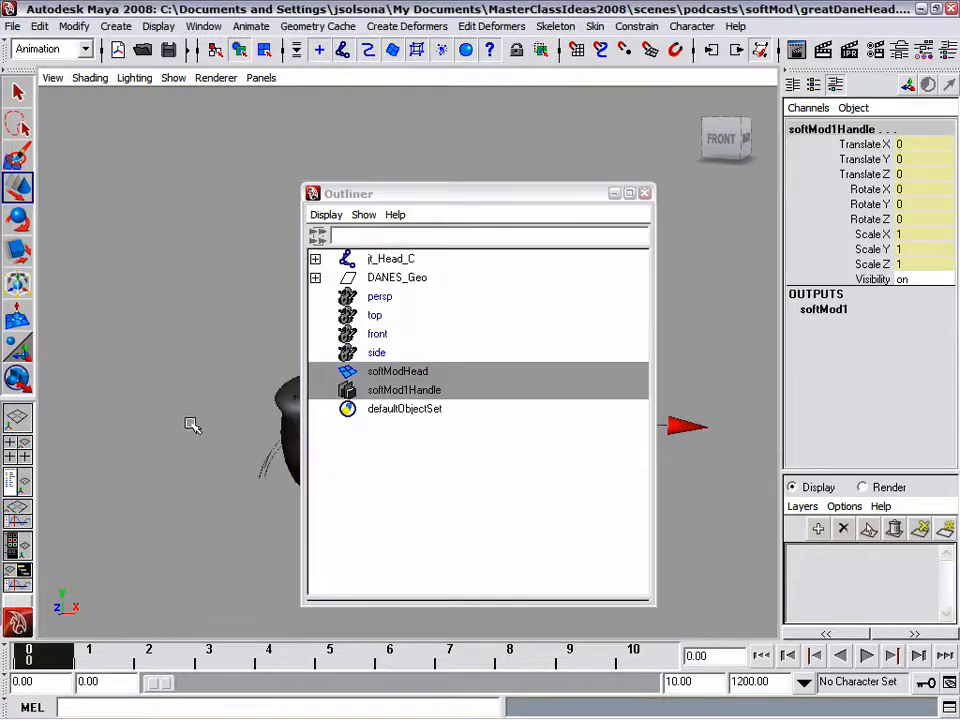
key(ctrl+g)
Rename the new group softMods and hide it
double_click(385, 372)
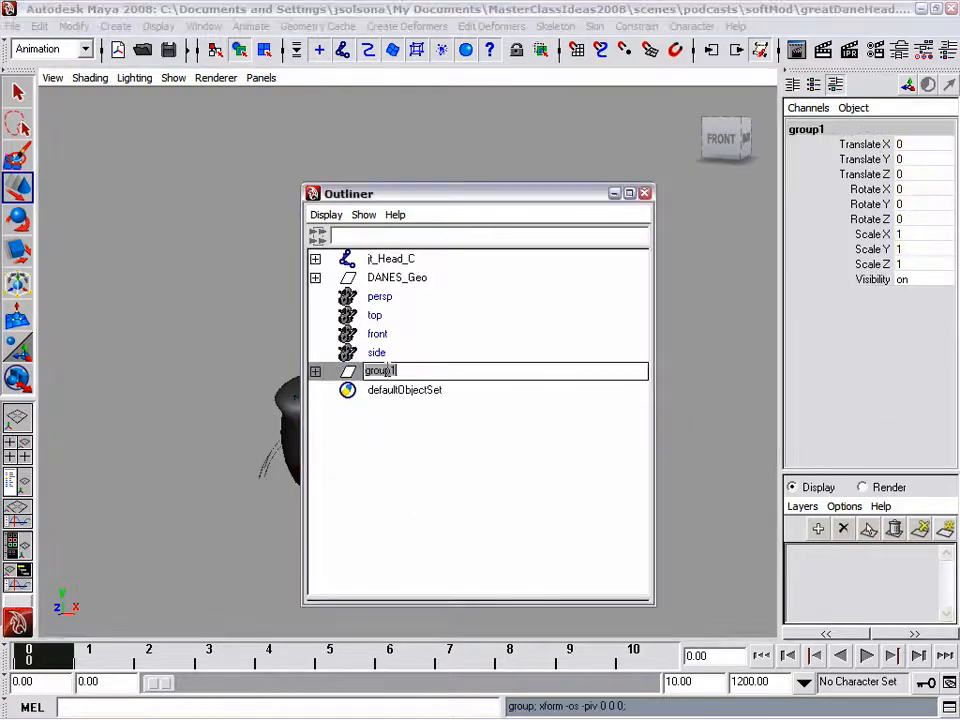
text(softMods)
key(Return)
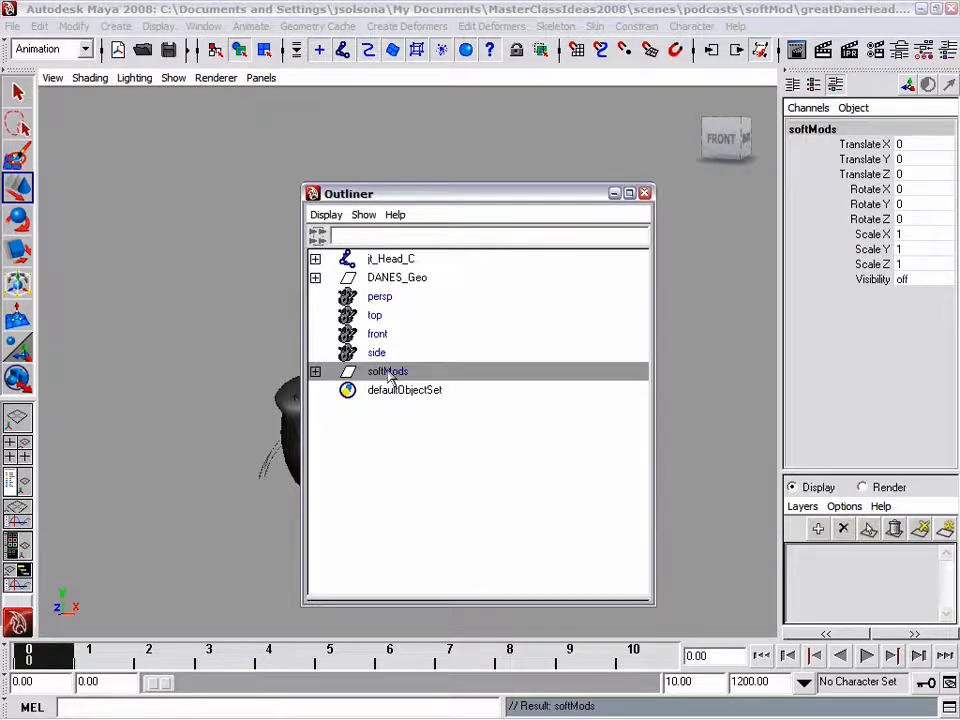
click(614, 193)
Select softModCtrl beside the cheek, examine its placement on the dog head from several angles, and clear the selection
alt+drag(531, 343, 497, 407)
alt+right_drag(497, 407, 551, 392)
click(532, 378)
alt+drag(551, 392, 589, 437)
click(518, 393)
key(ctrl+z)
alt+right_drag(589, 439, 552, 434)
alt+middle_drag(552, 434, 540, 433)
alt+drag(539, 432, 476, 446)
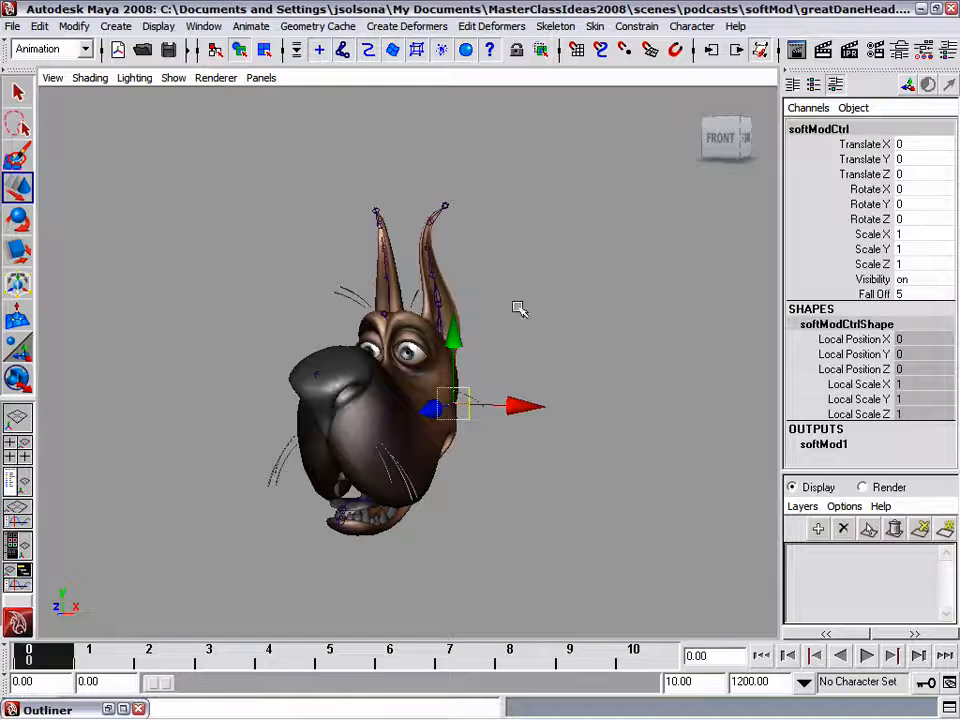
alt+drag(366, 410, 390, 404)
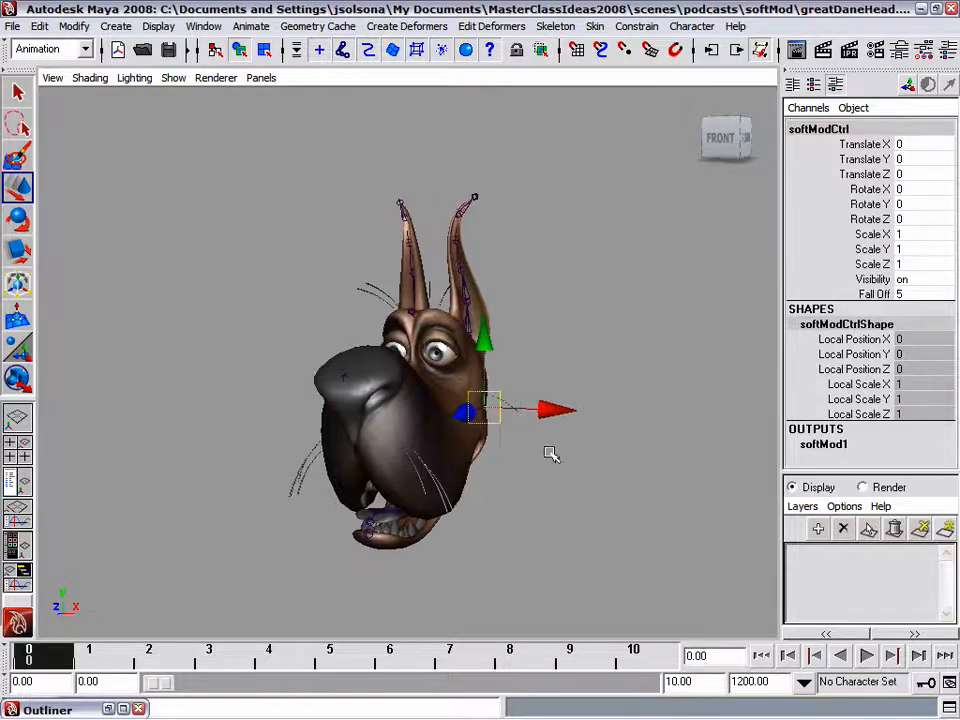
click(575, 290)
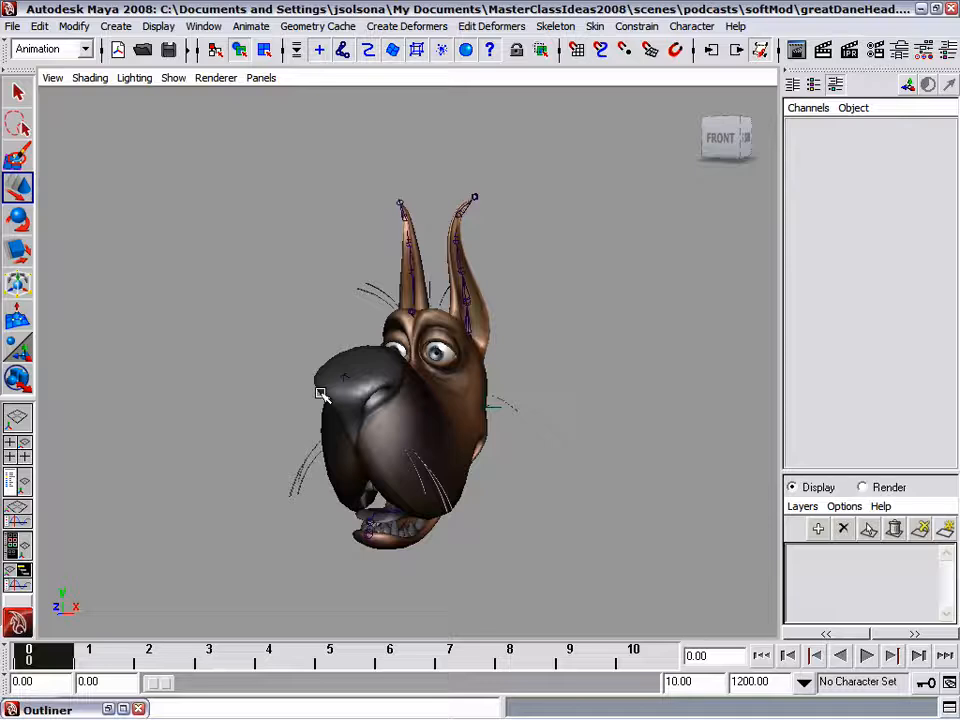
alt+drag(489, 444, 504, 407)
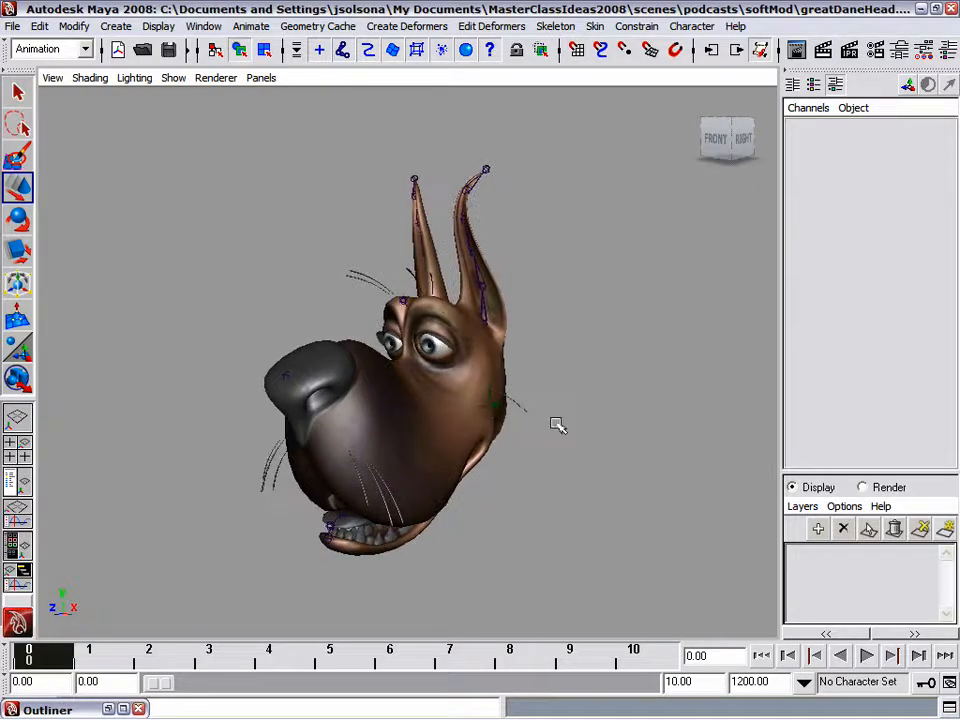